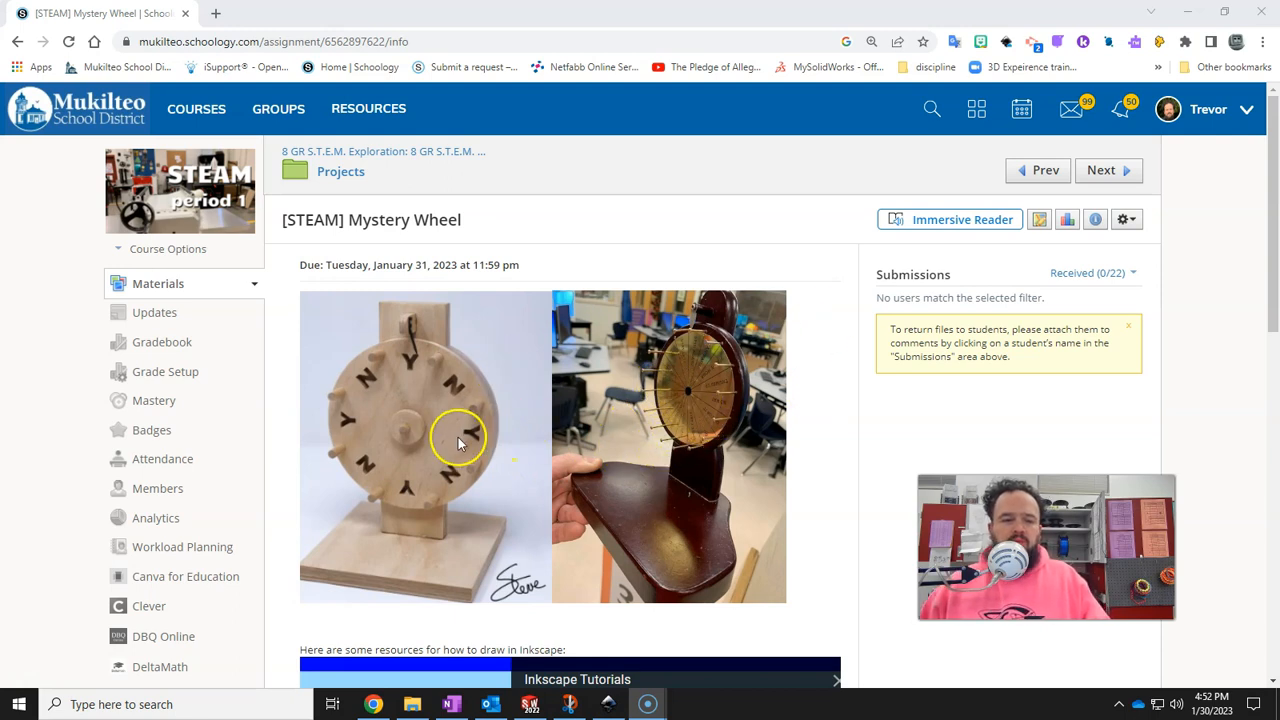
- Review the Mystery Wheel example photos and browse the lessons in the embedded Inkscape Tutorials playlist
scroll(694, 506, "down", 1)
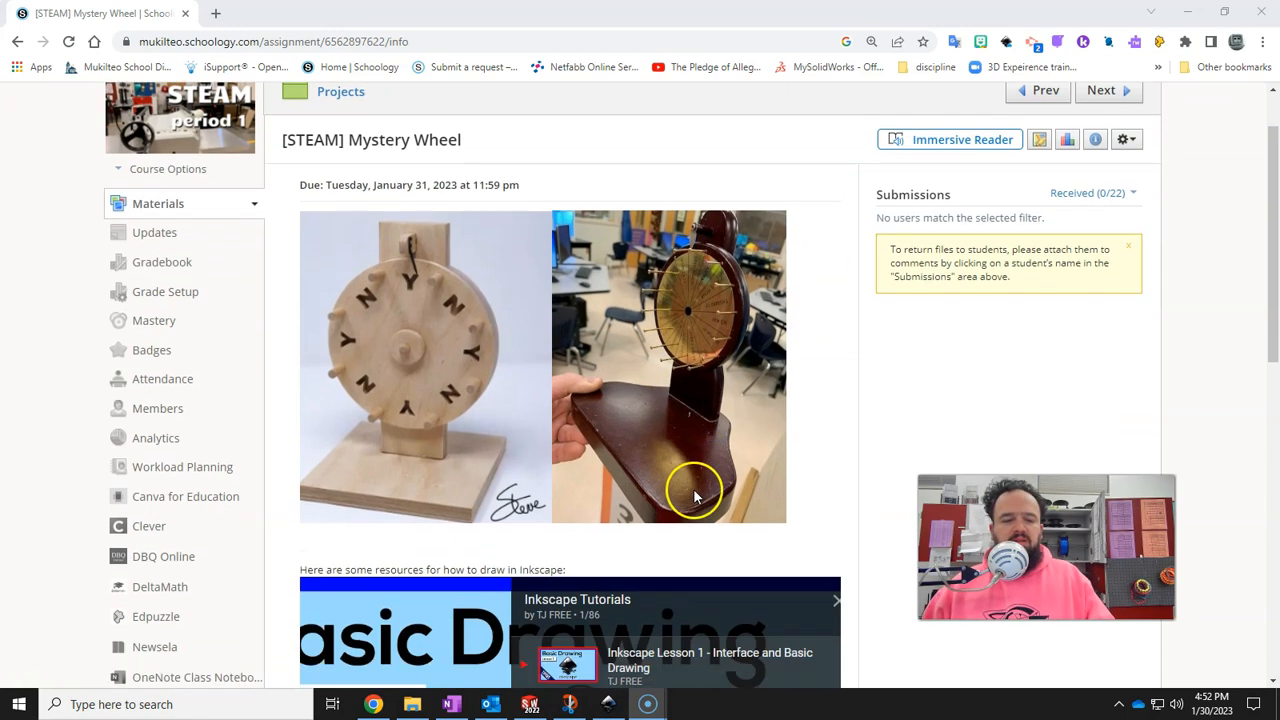
scroll(690, 441, "down", 3)
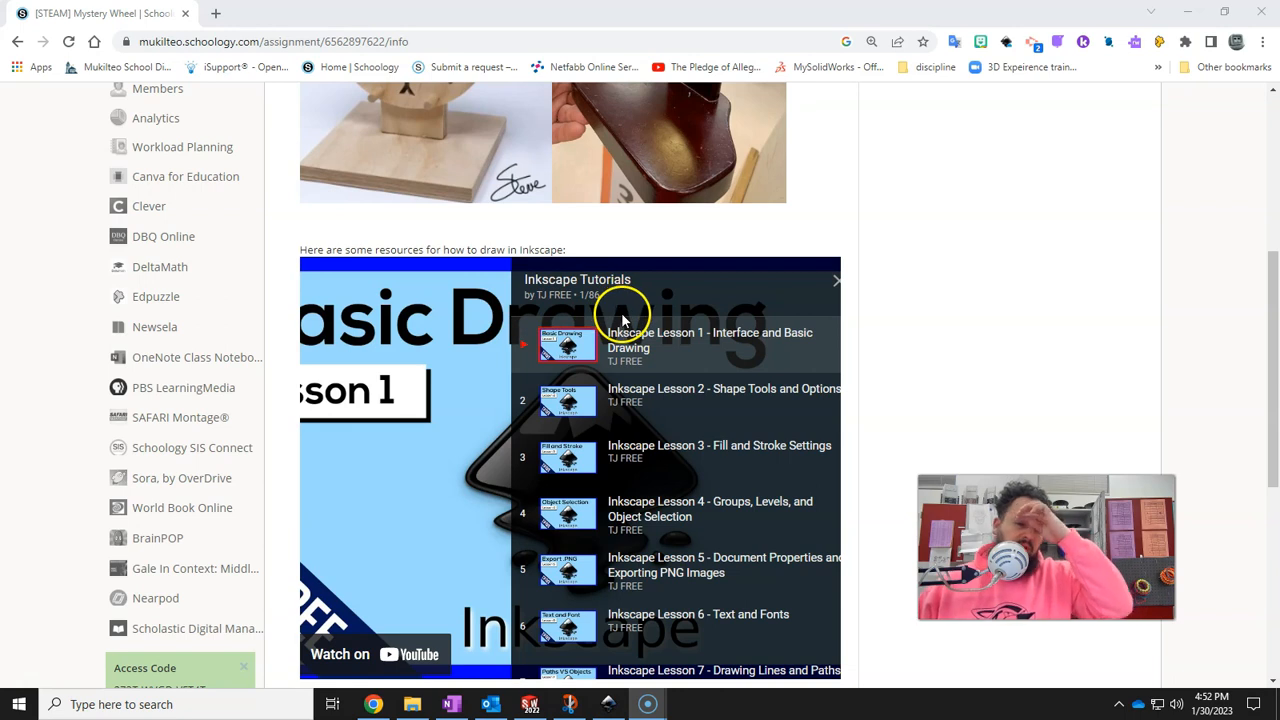
scroll(716, 472, "down", 1)
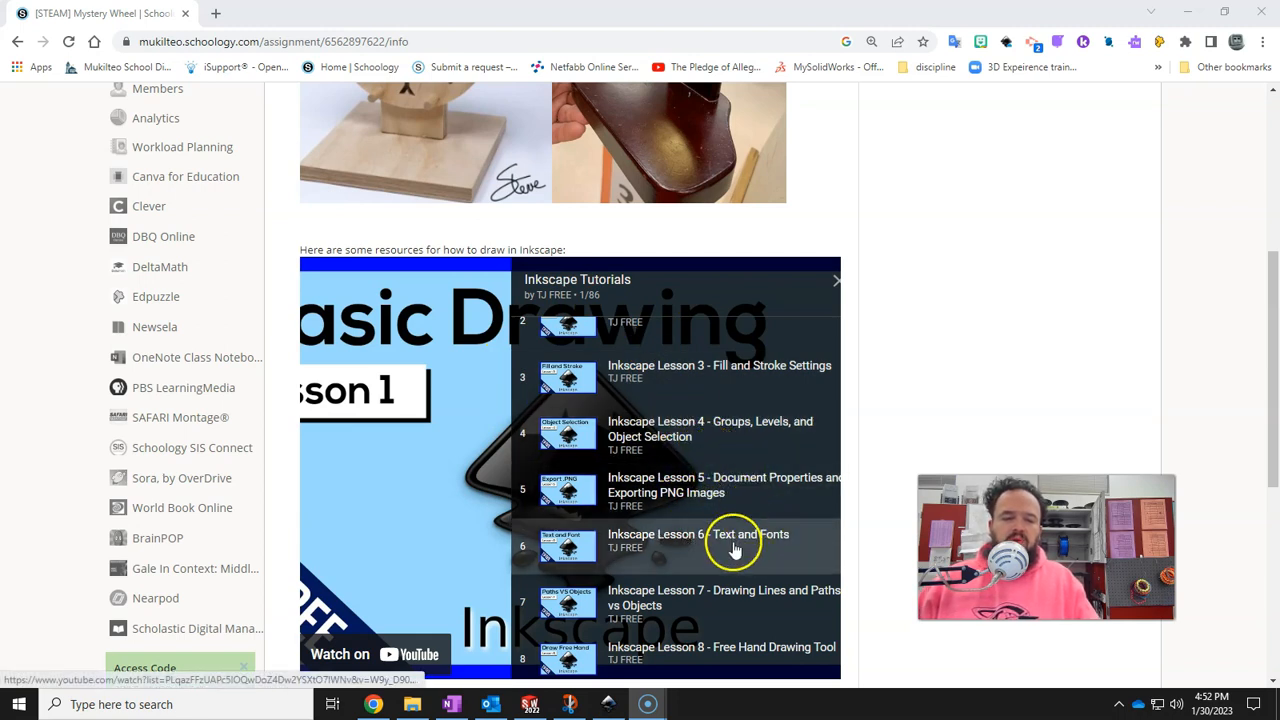
scroll(750, 550, "down", 1)
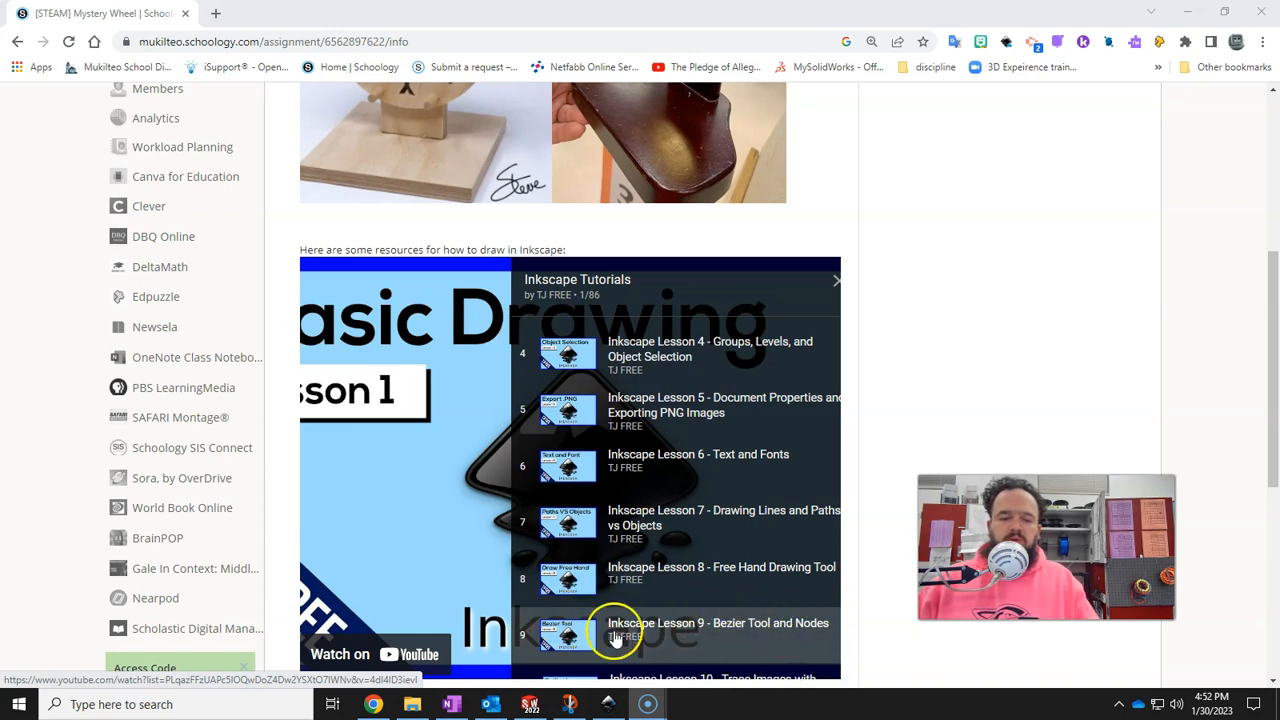
scroll(728, 634, "down", 12)
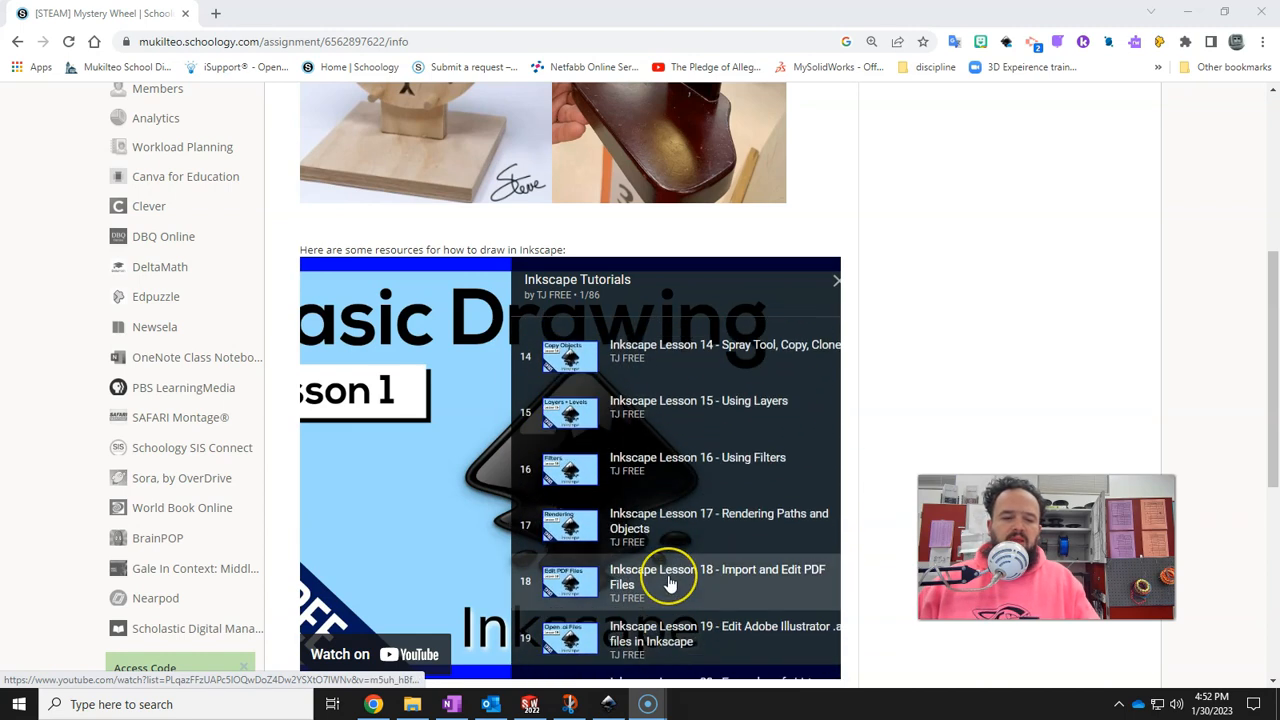
scroll(670, 583, "down", 15)
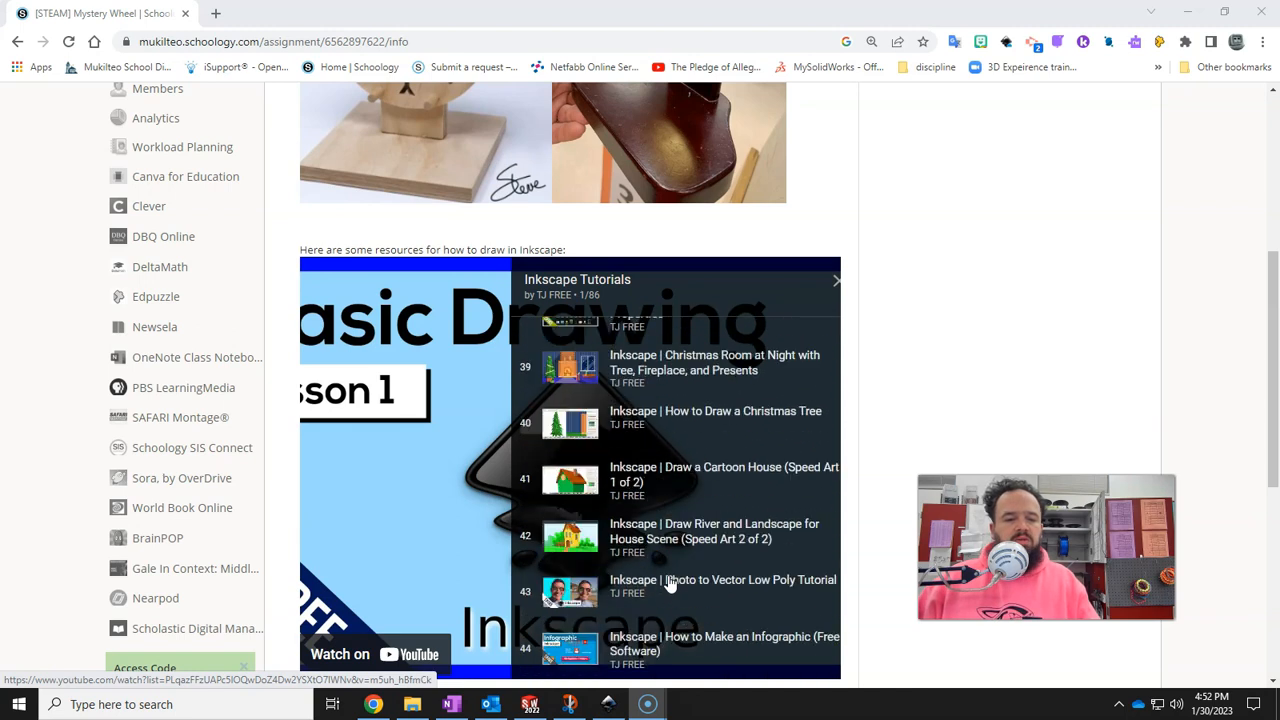
scroll(670, 583, "down", 6)
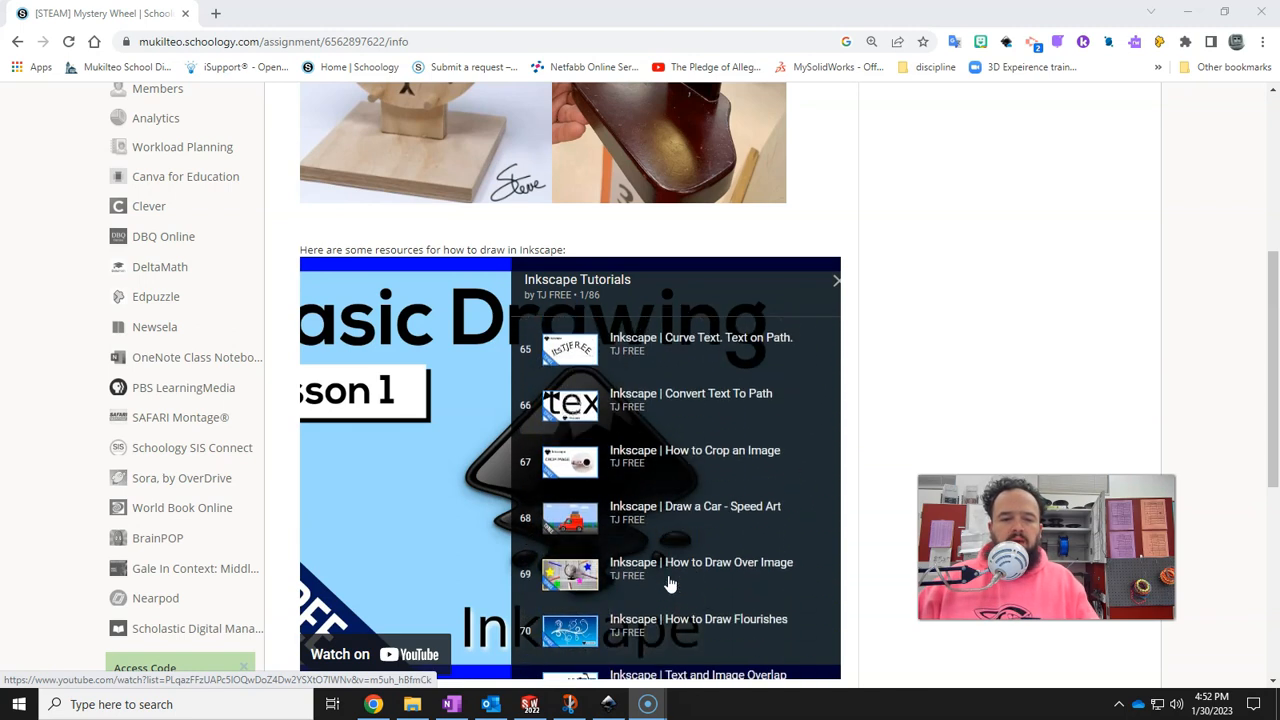
scroll(670, 583, "down", 5)
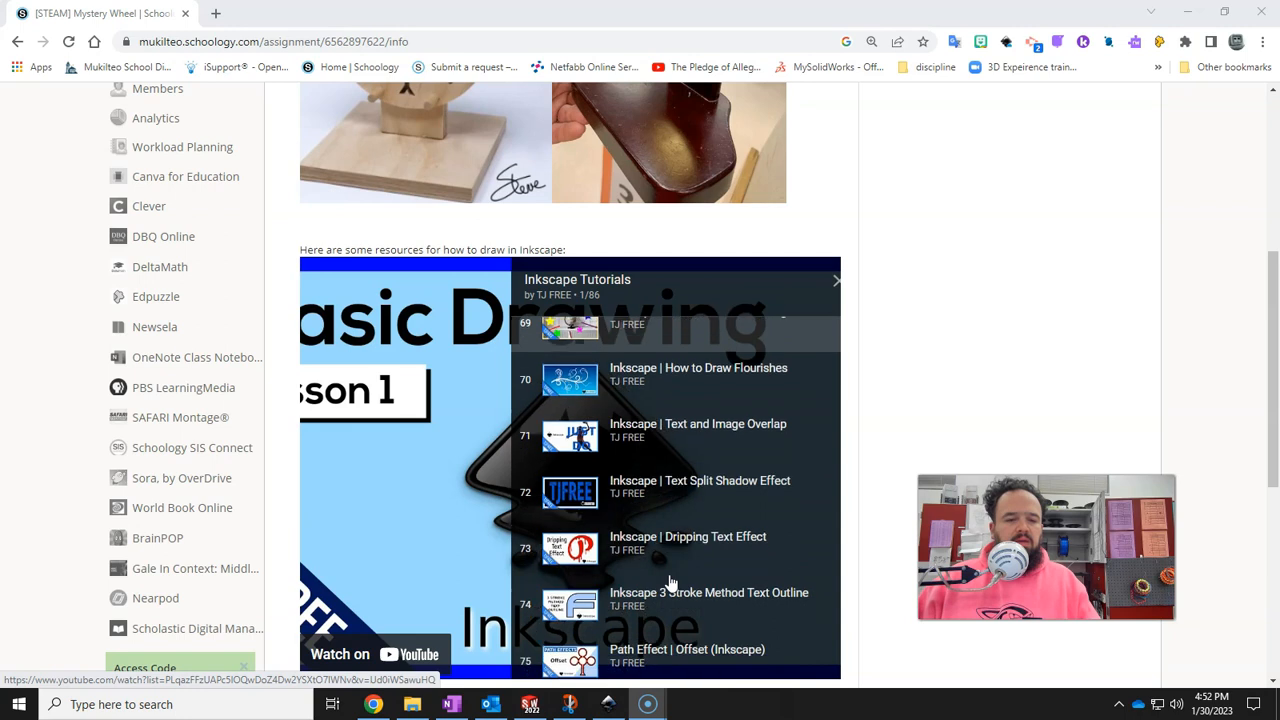
scroll(670, 583, "up", 1)
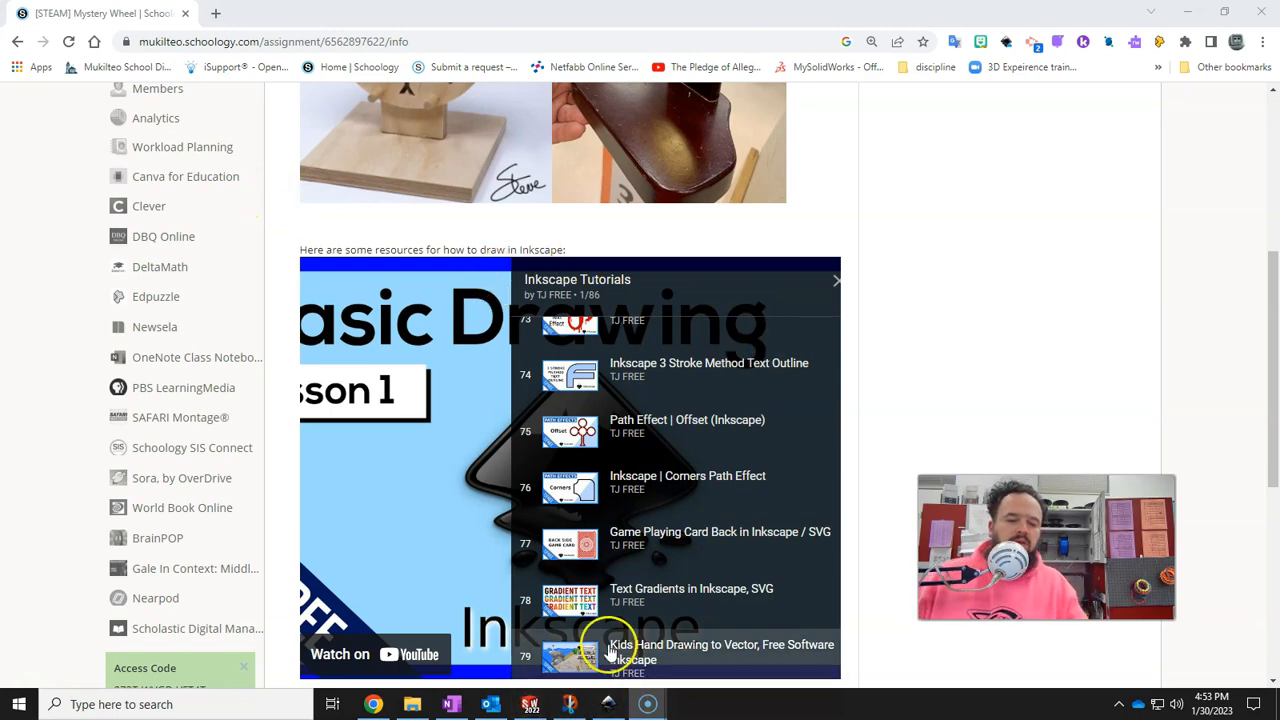
- Switch to the open Inkscape document and view the available path operations
mouse_move(617, 710)
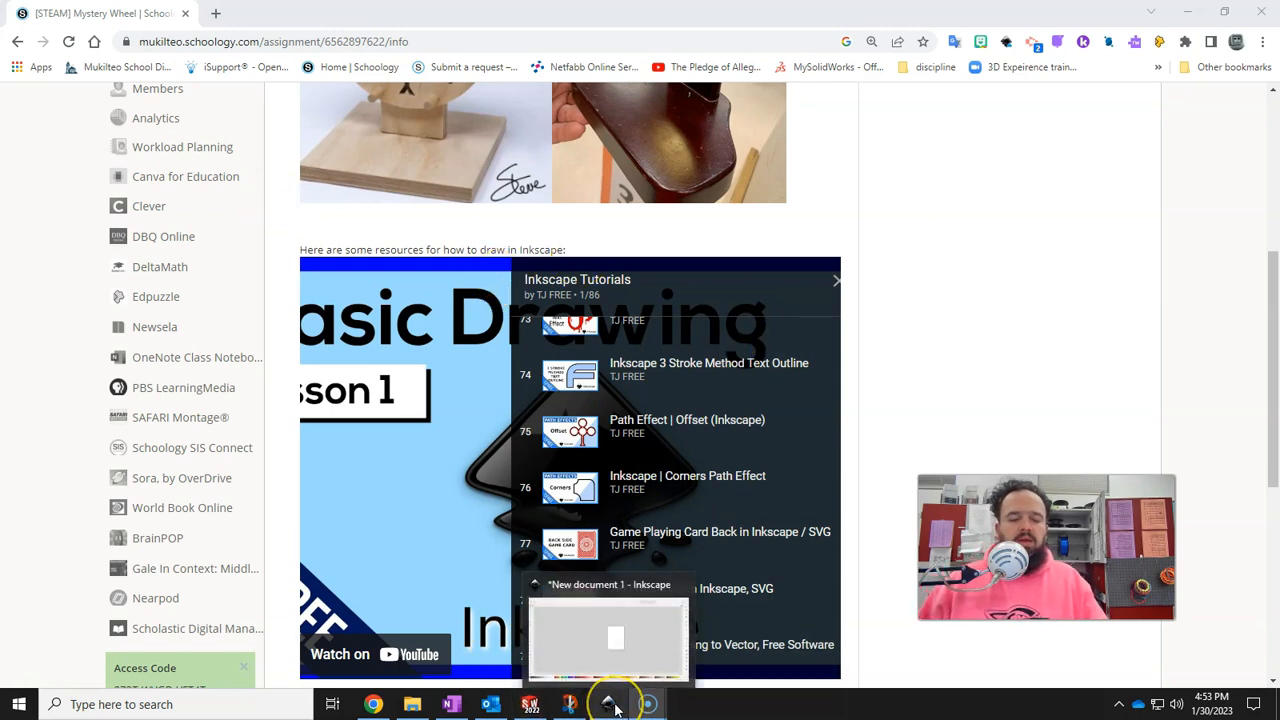
left_click(610, 705)
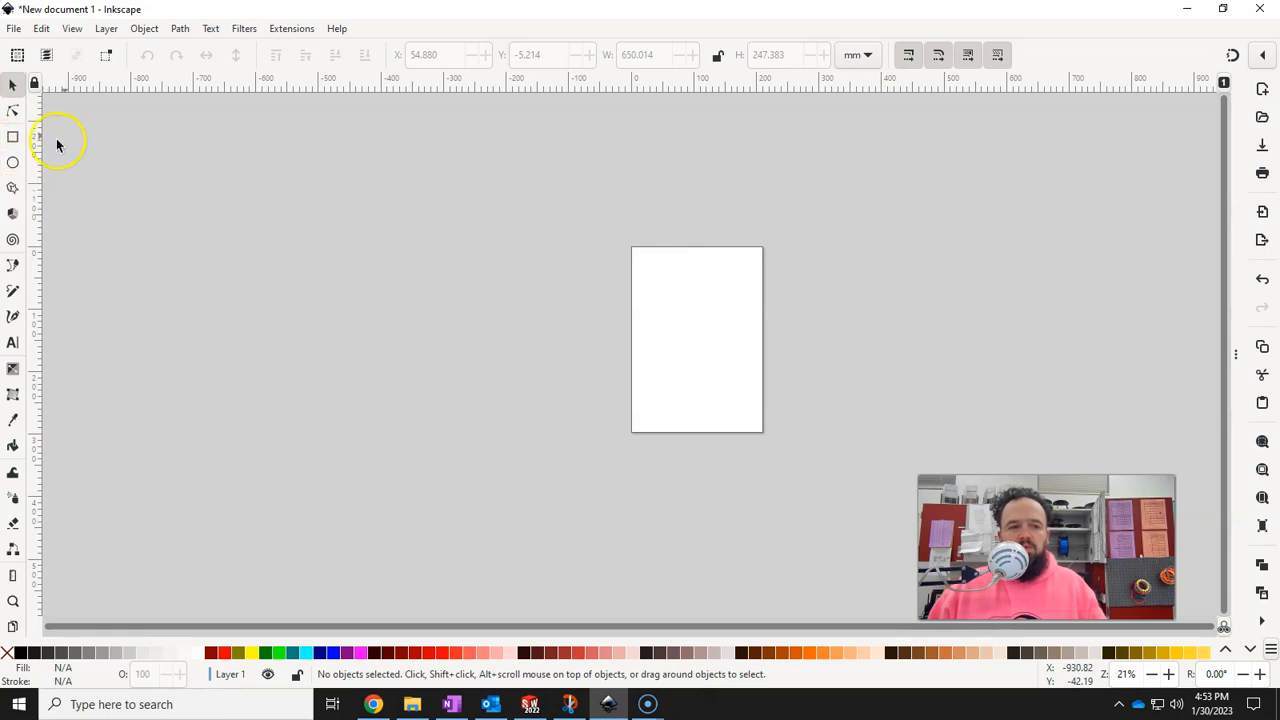
left_click(179, 30)
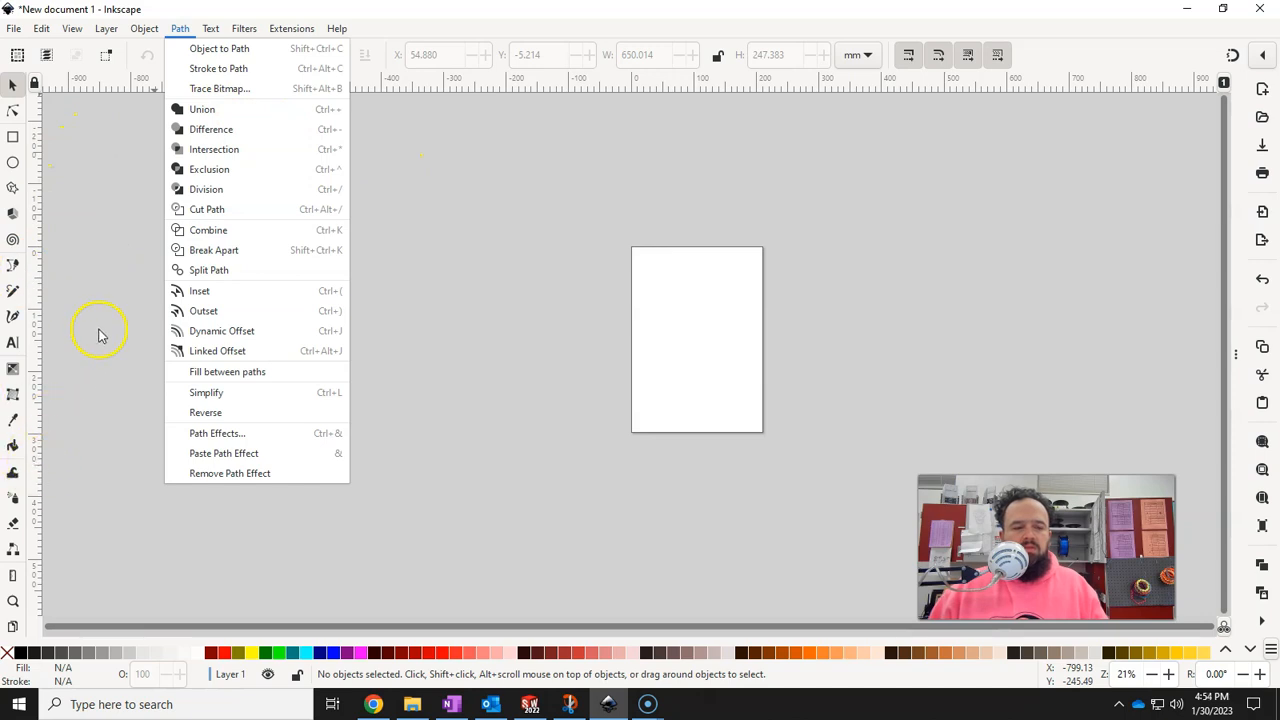
- Try drawing a closed outline with straight and curved segments on the page using the Pen tool, and delete it
left_click(13, 268)
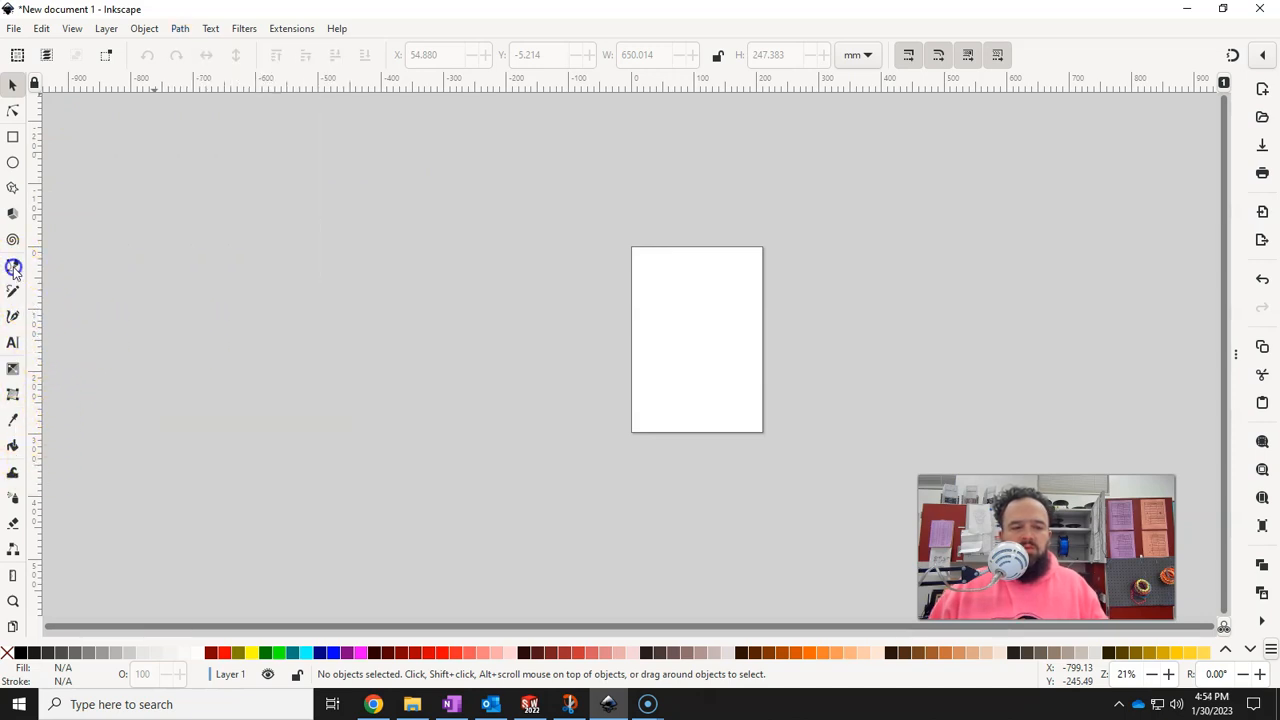
left_click(684, 279)
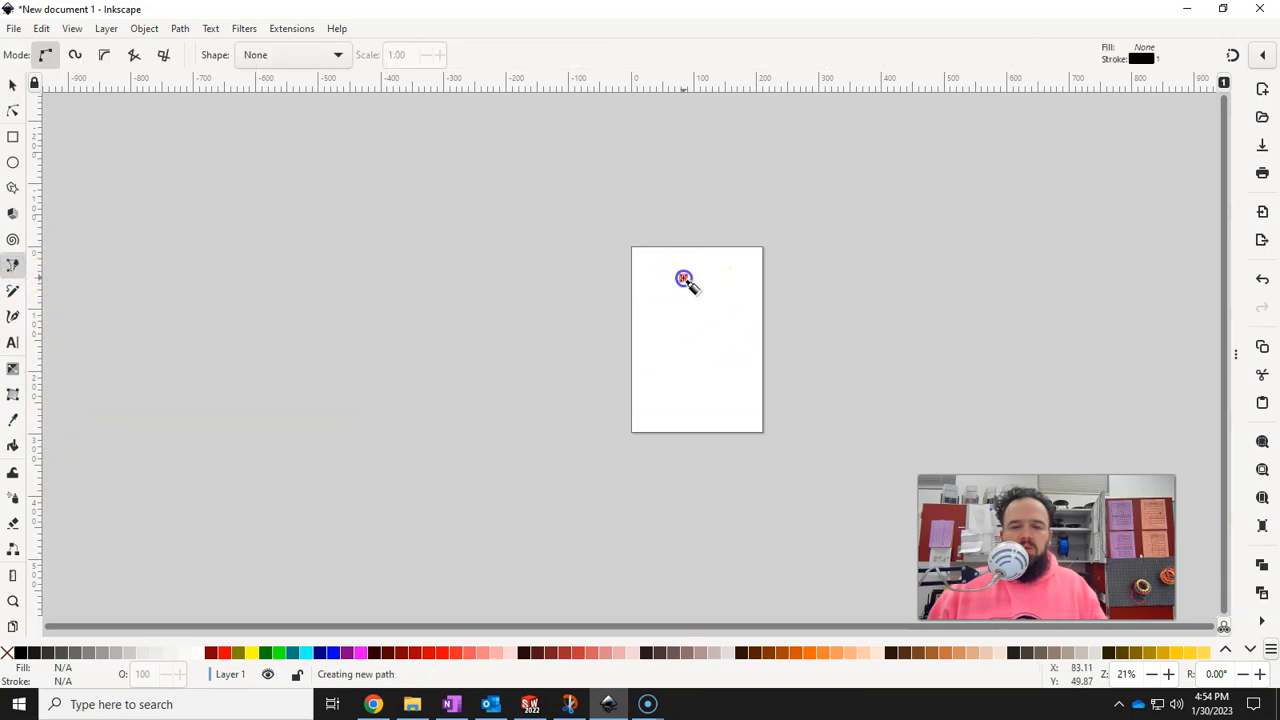
left_click(667, 367)
left_click(735, 368)
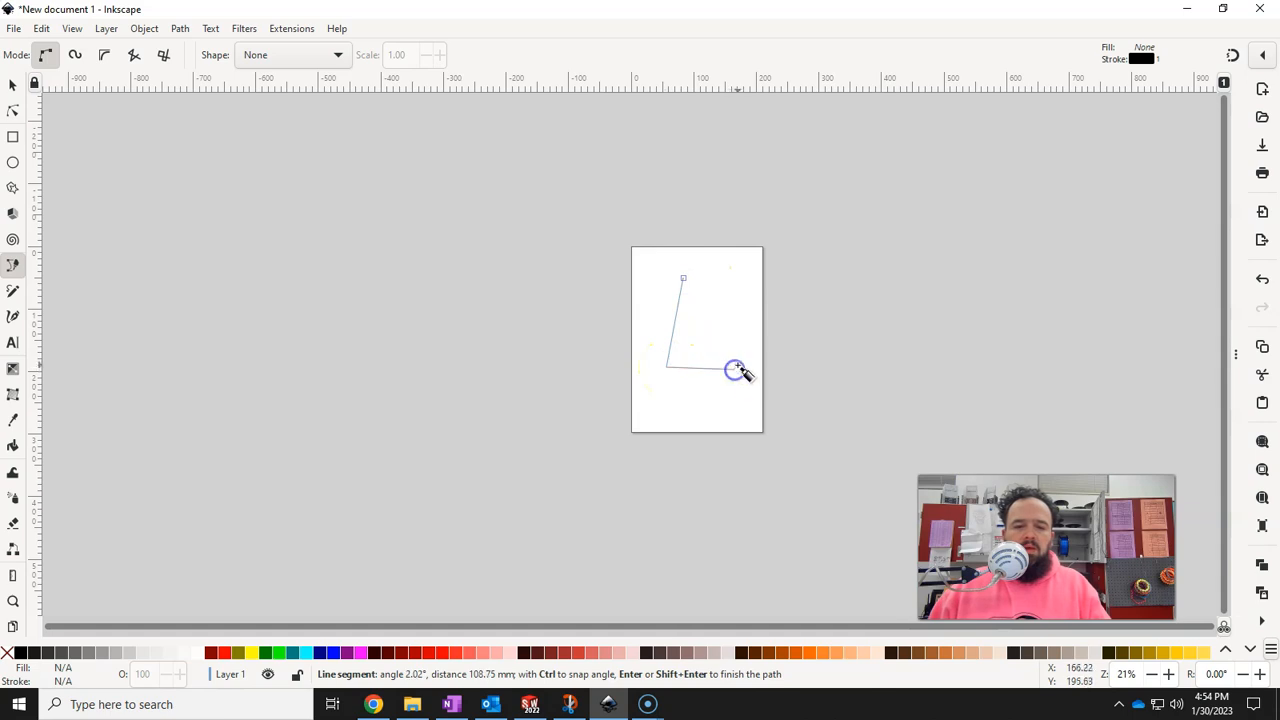
left_click_drag(738, 320, 687, 213)
left_click(686, 280)
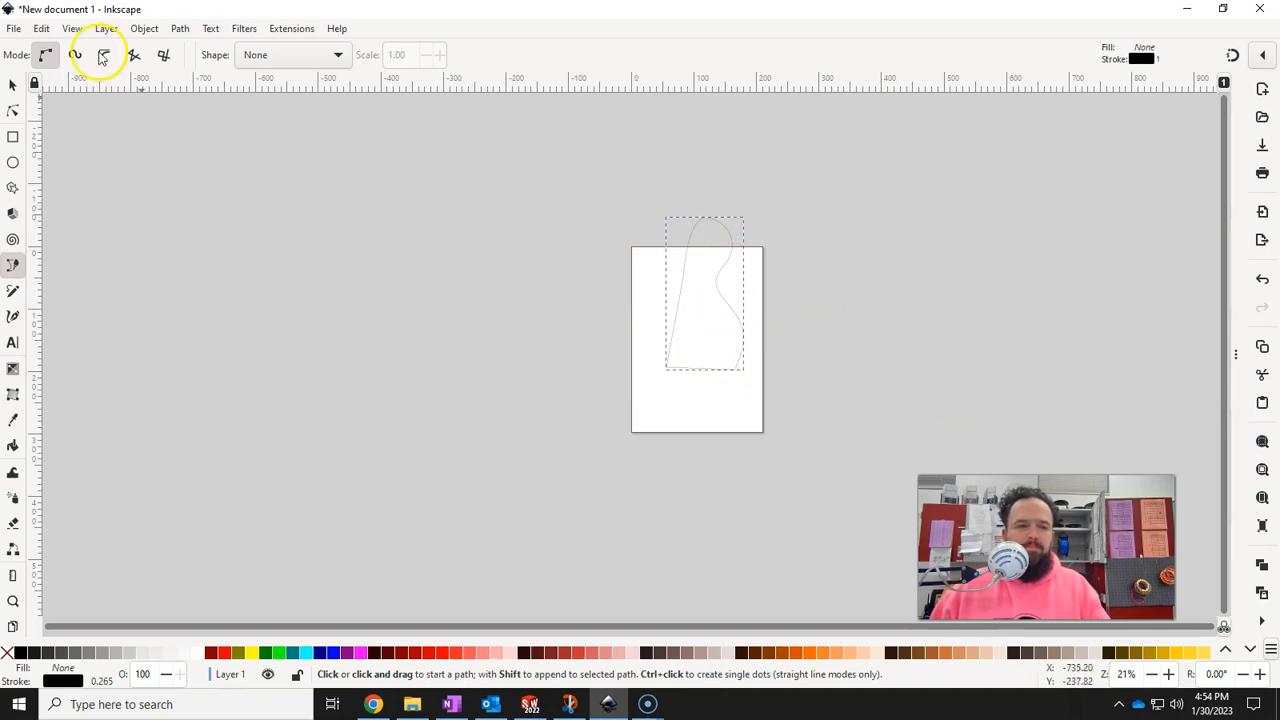
left_click(13, 85)
key("Delete")
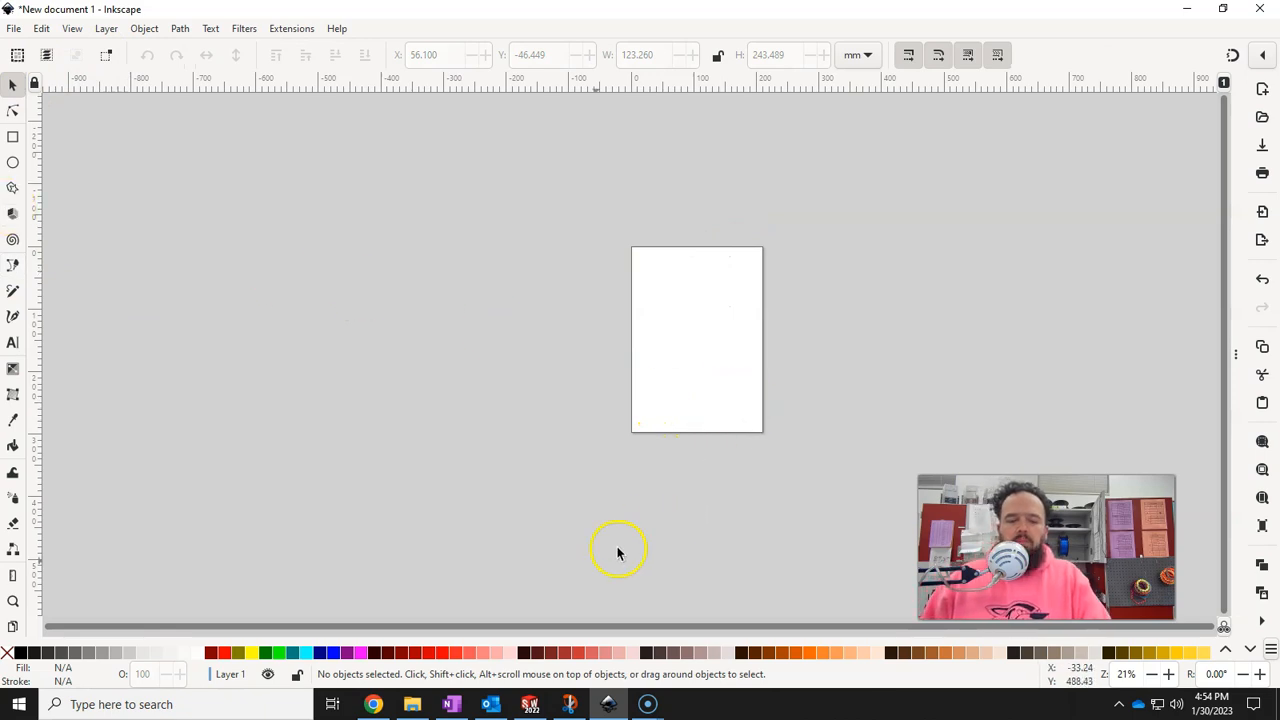
- Switch to the Mystery Wheel assignment in Chrome and examine the base and wheel shapes in the example photos
left_click(373, 704)
scroll(709, 316, "up", 2)
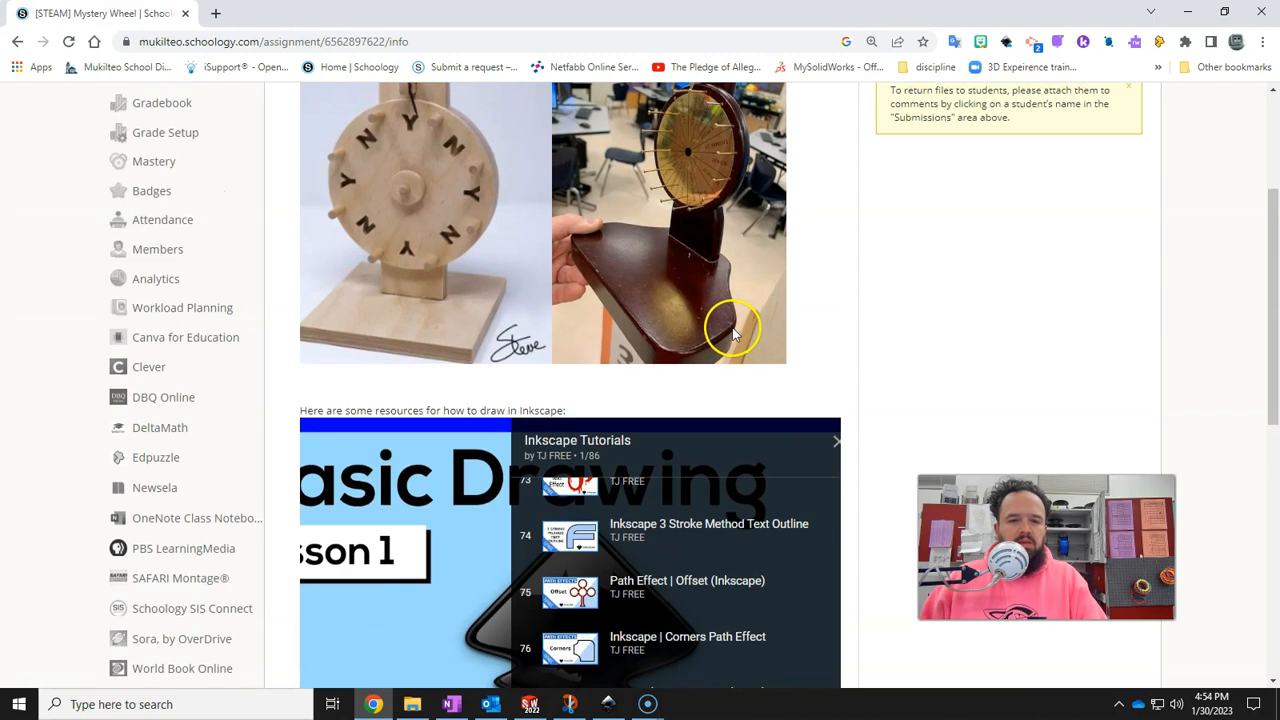
scroll(720, 320, "up", 2)
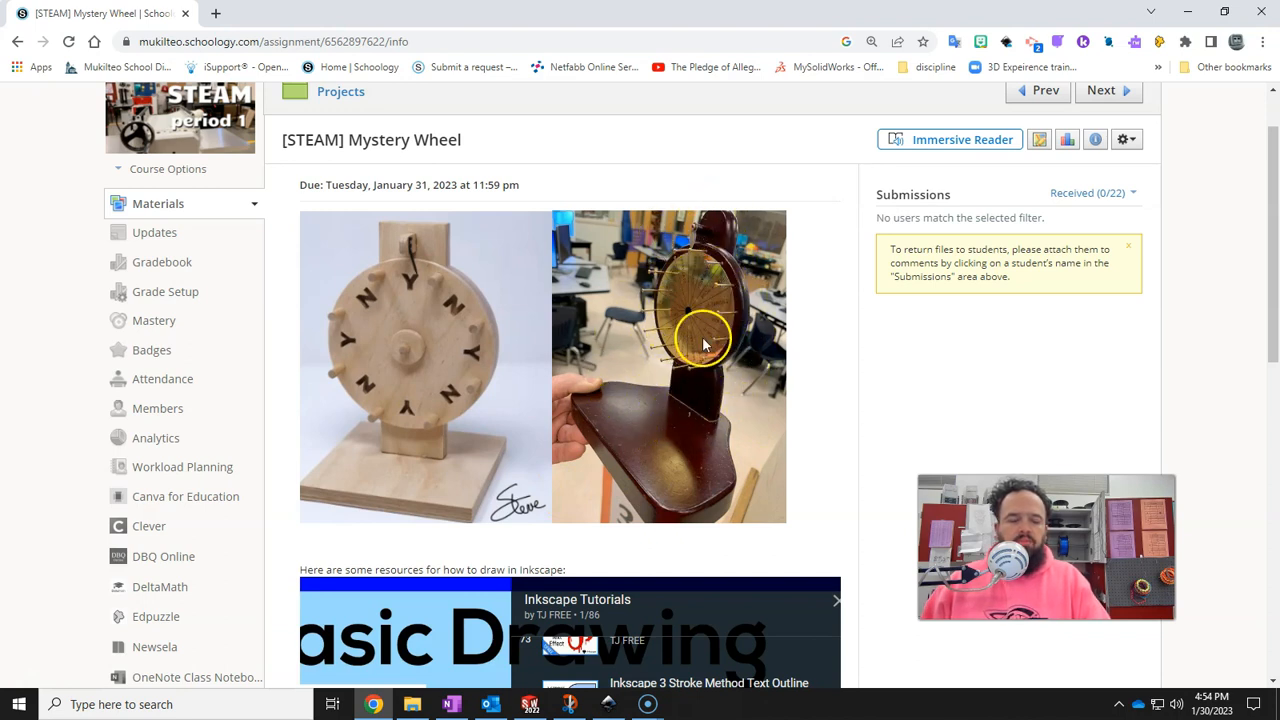
- Switch to Inkscape and draw a circle with a radius of about 70 mm in the upper part of the page
left_click(608, 704)
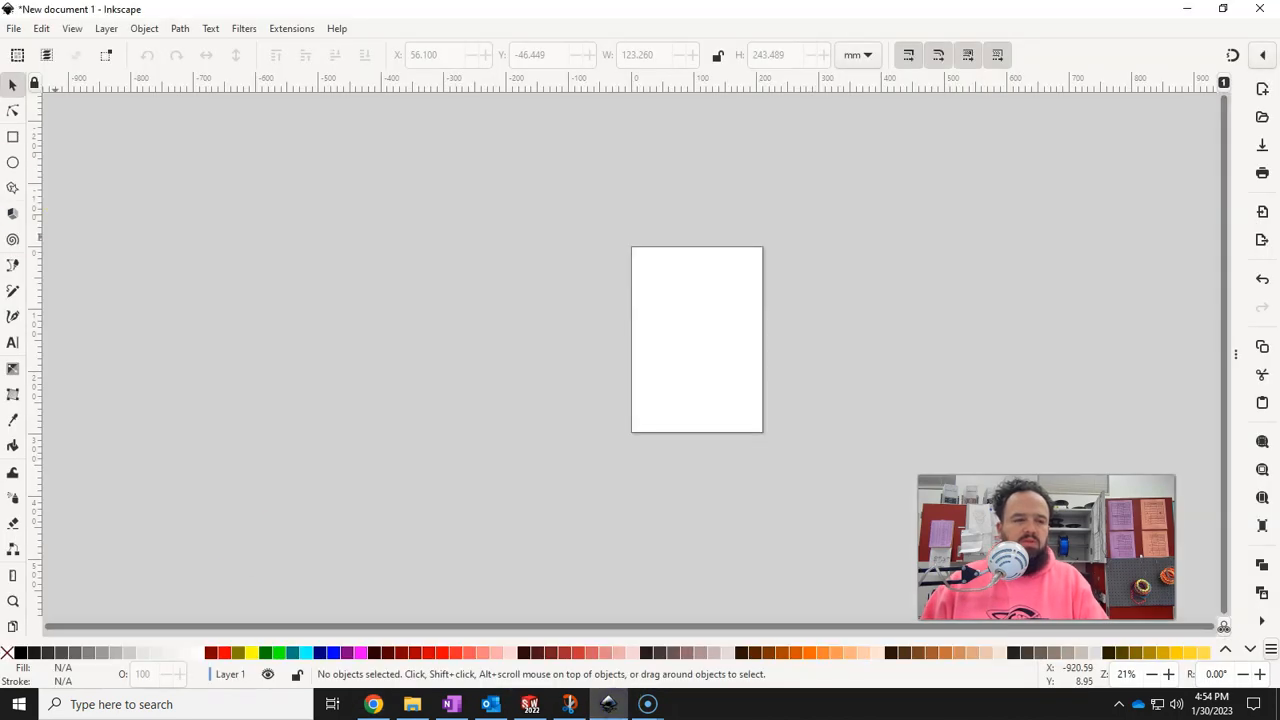
left_click(13, 163)
left_click_drag(649, 268, 735, 358)
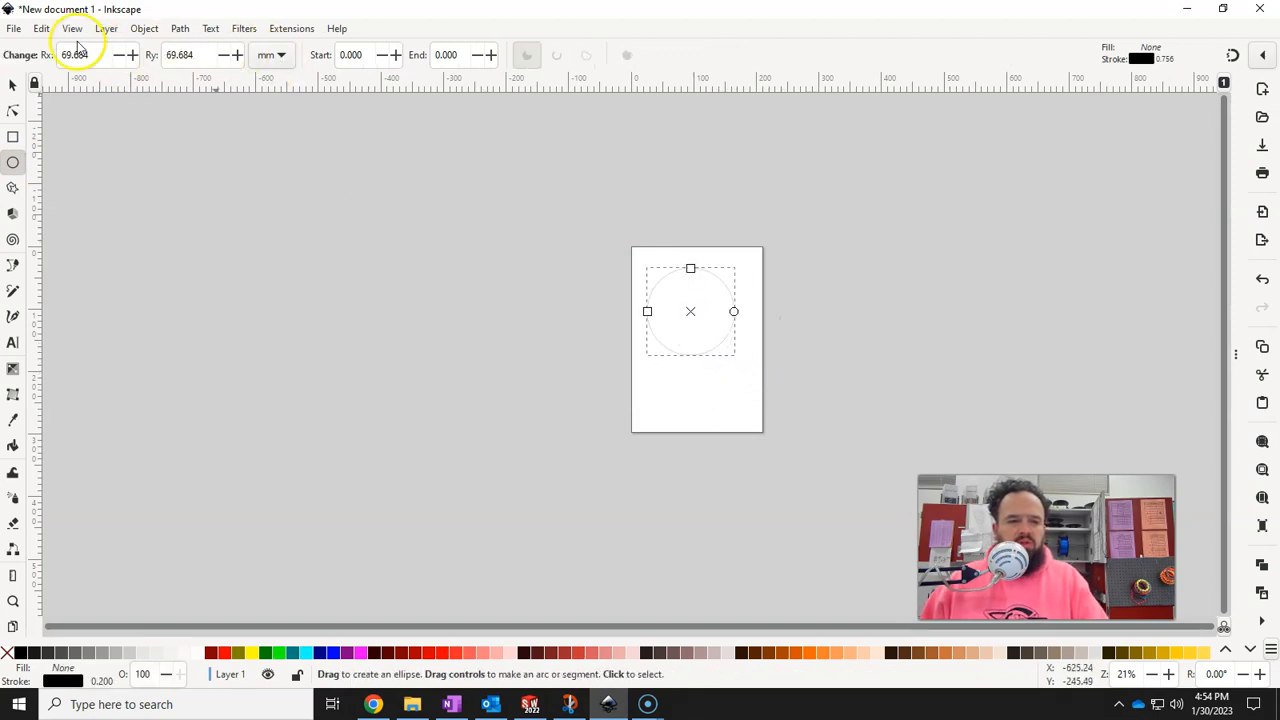
- Change the unit for the circle's radii to inches
left_click(195, 57)
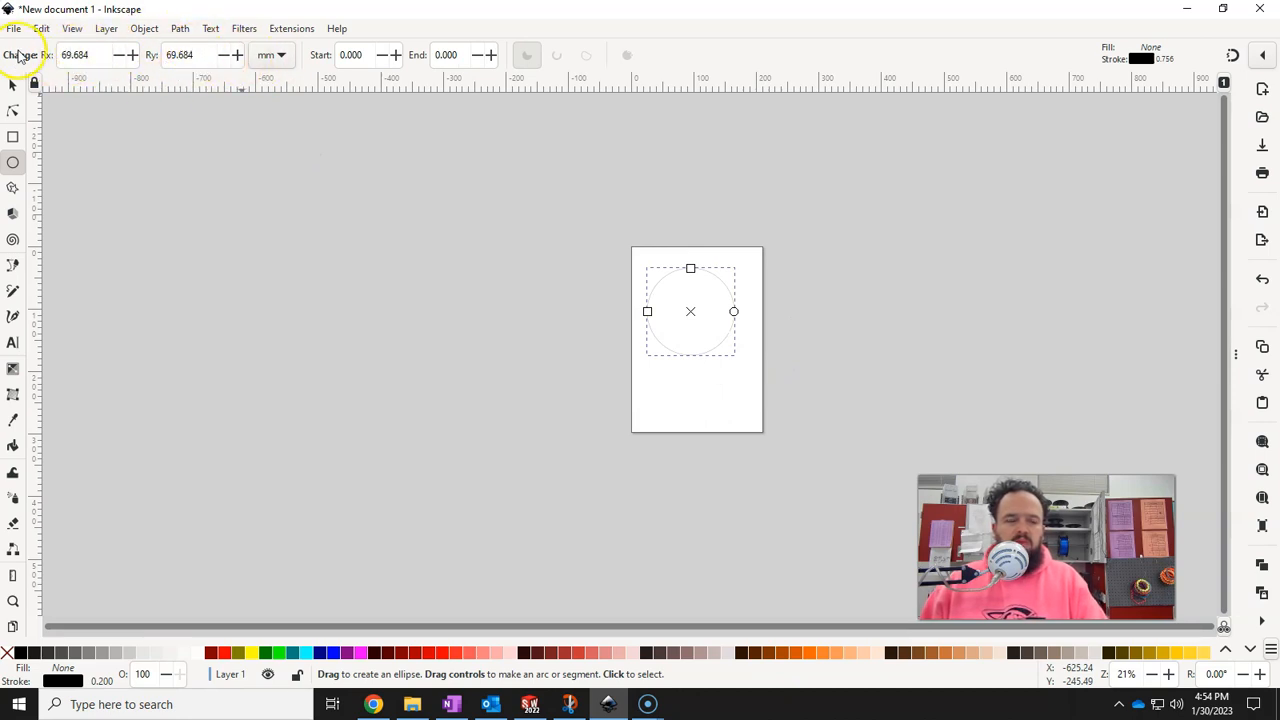
left_click(281, 58)
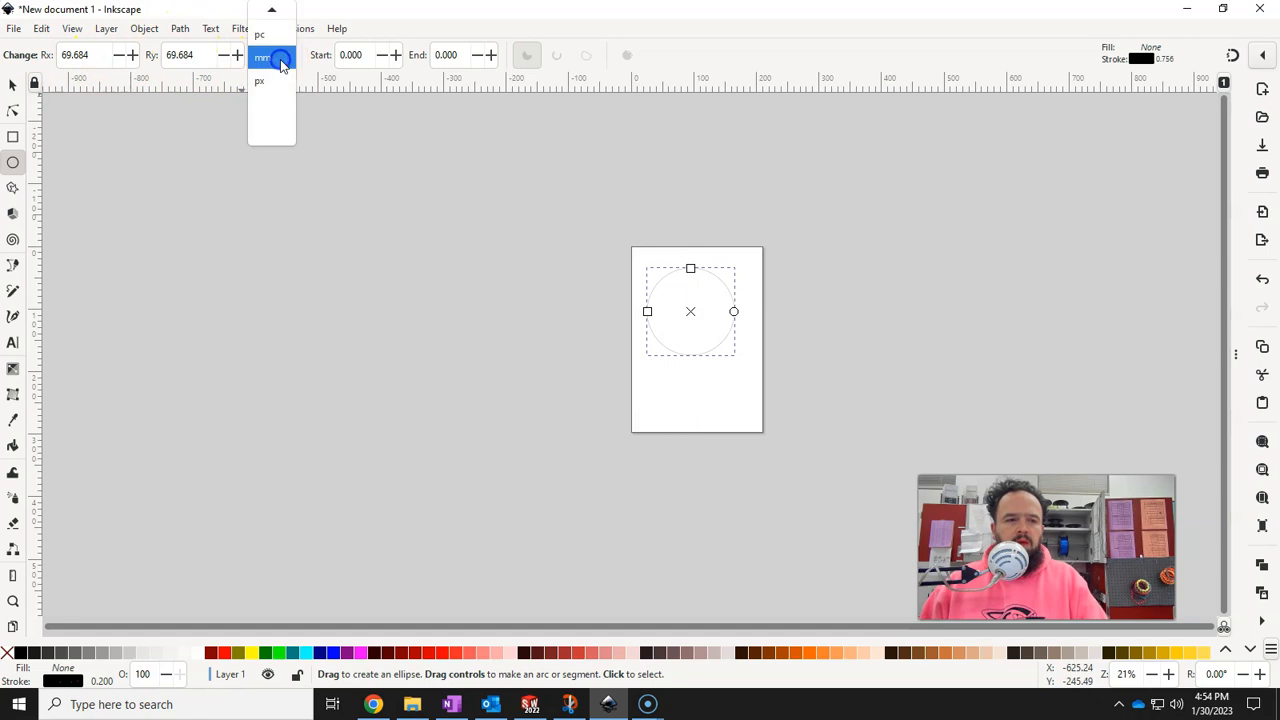
scroll(282, 66, "up", 1)
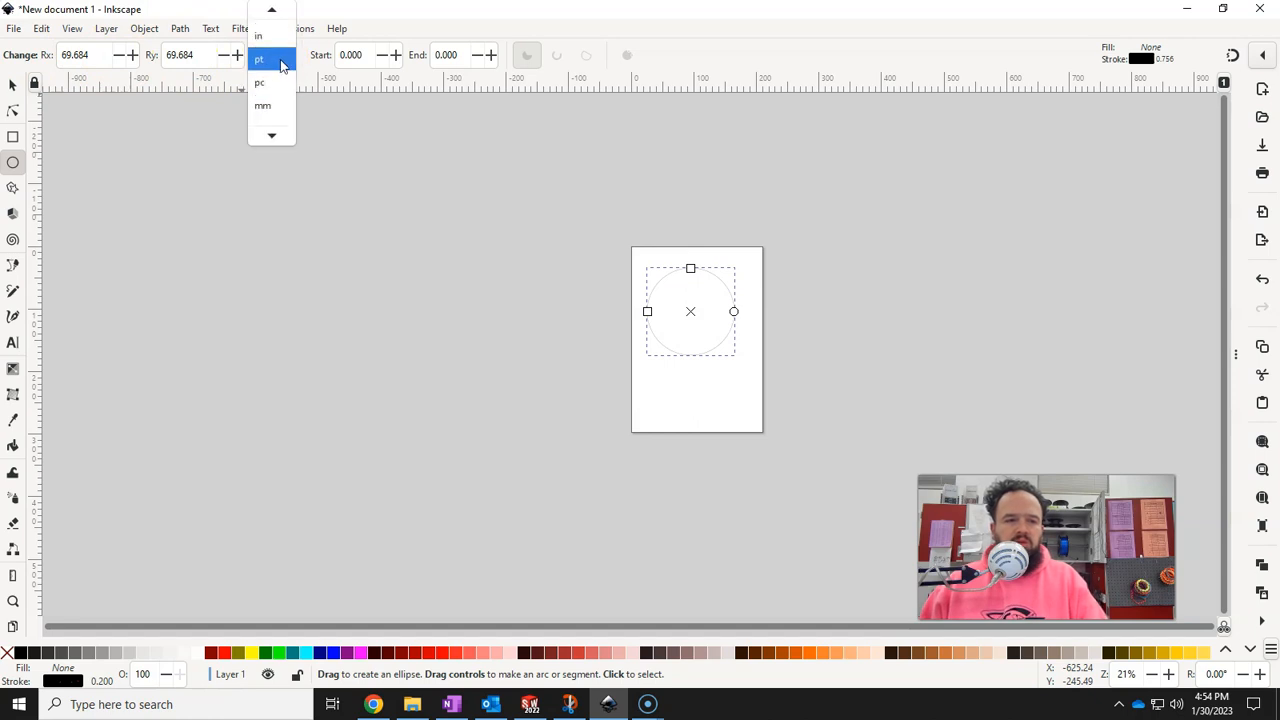
left_click(277, 45)
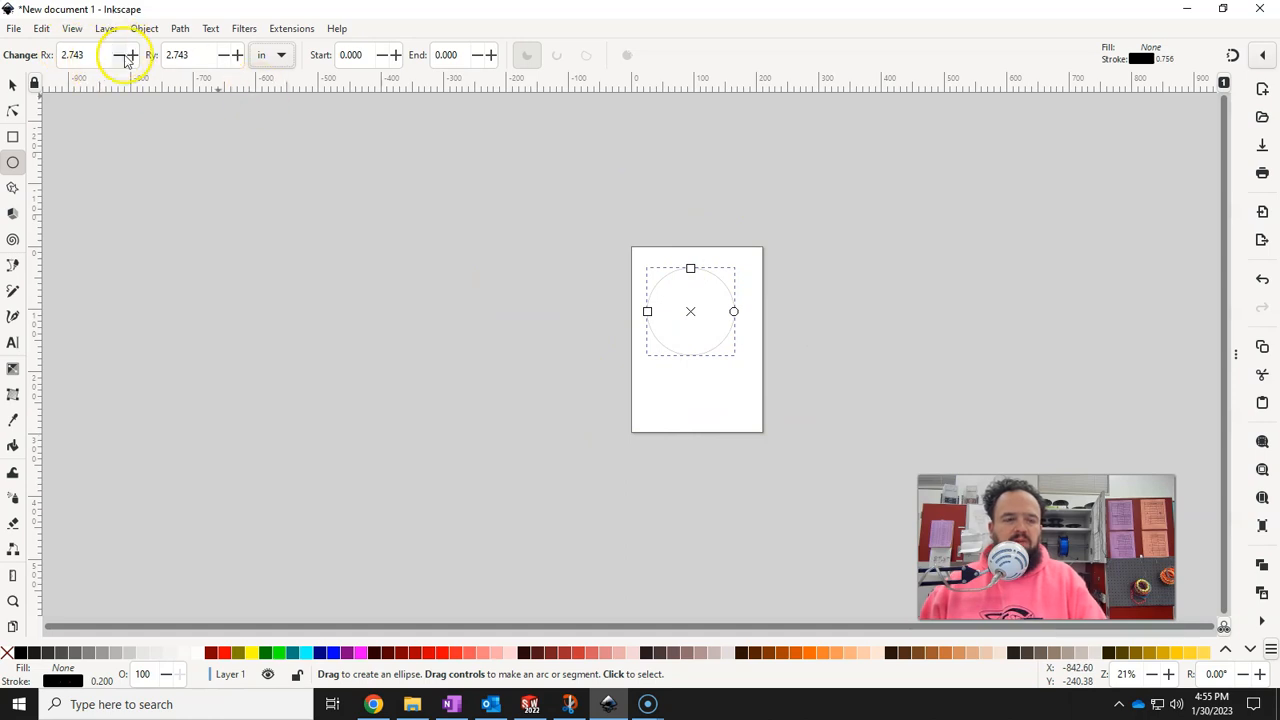
- Set the circle's horizontal and vertical radii to 3 in and move it off the page onto the canvas to its right
left_click_drag(94, 56, 61, 55)
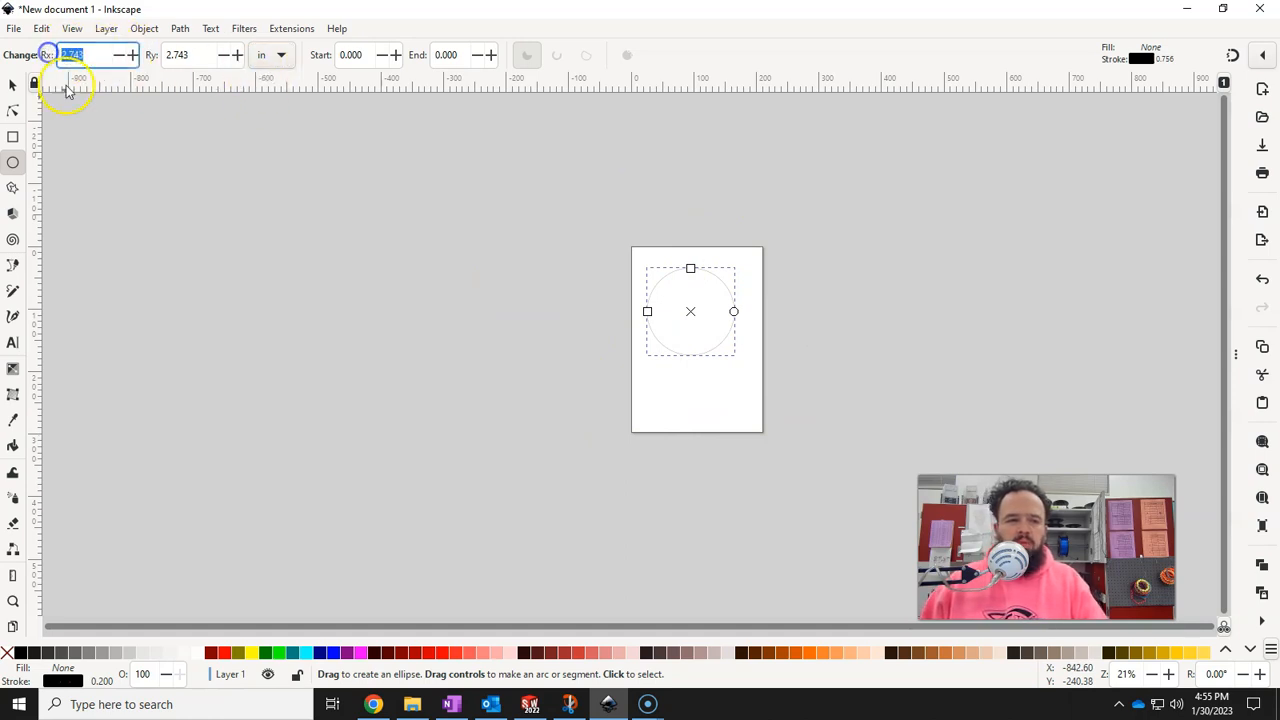
type("3")
left_click_drag(198, 55, 147, 54)
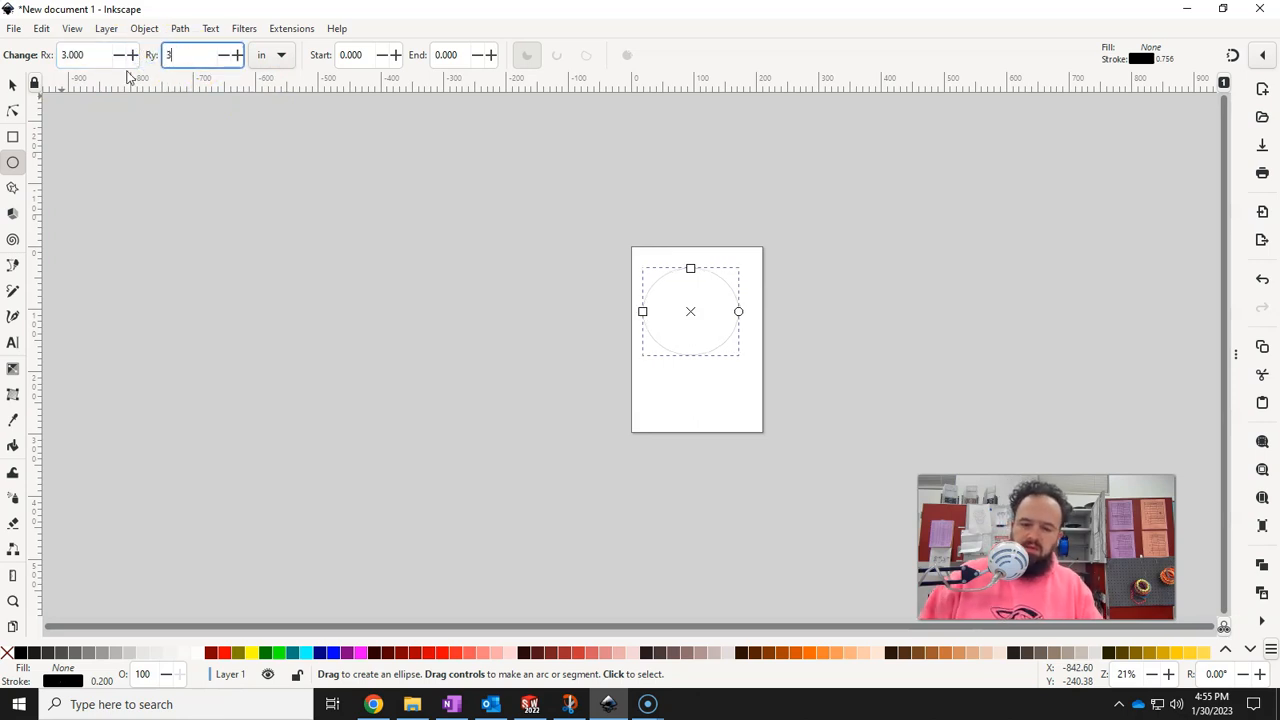
type("3")
key("Return")
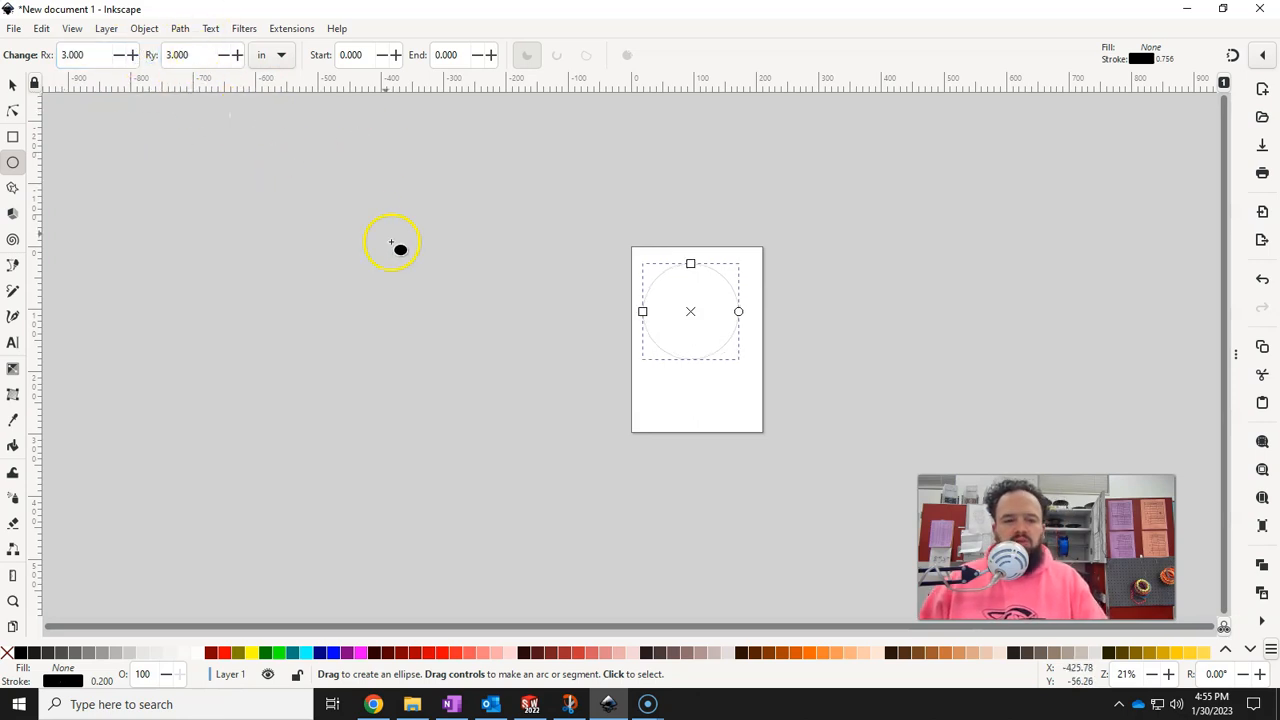
left_click(10, 90)
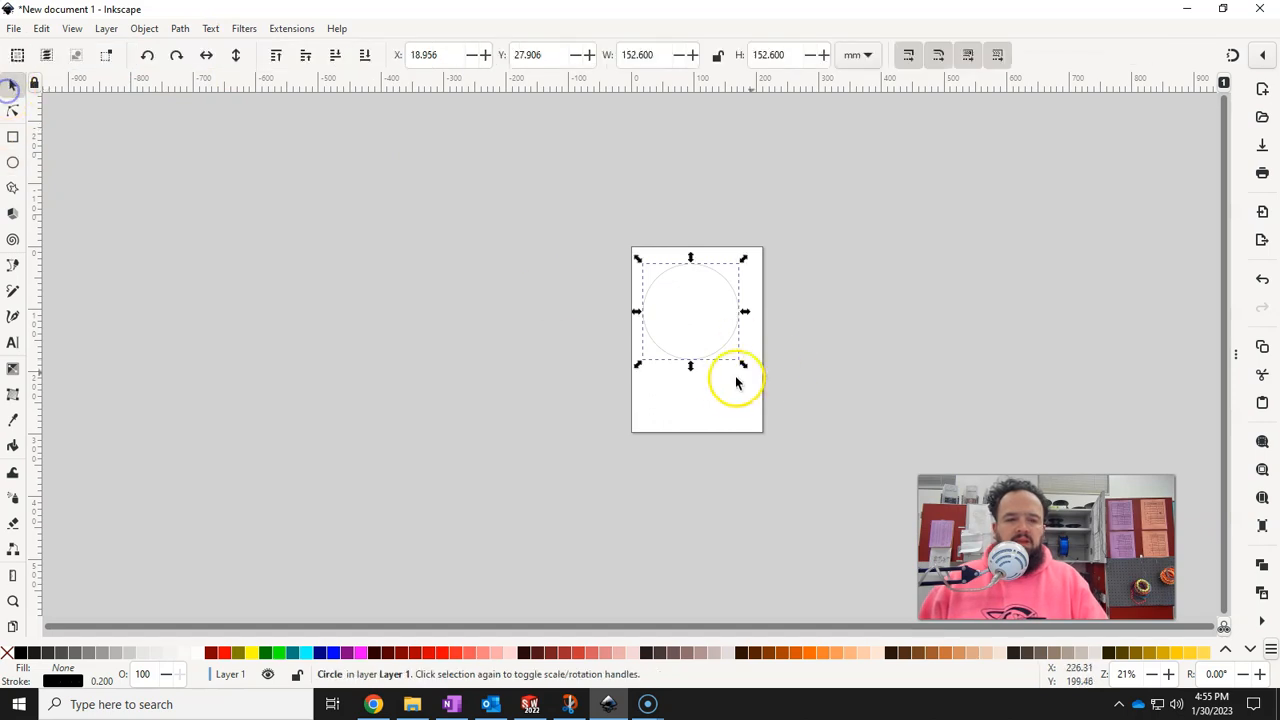
left_click_drag(714, 354, 862, 361)
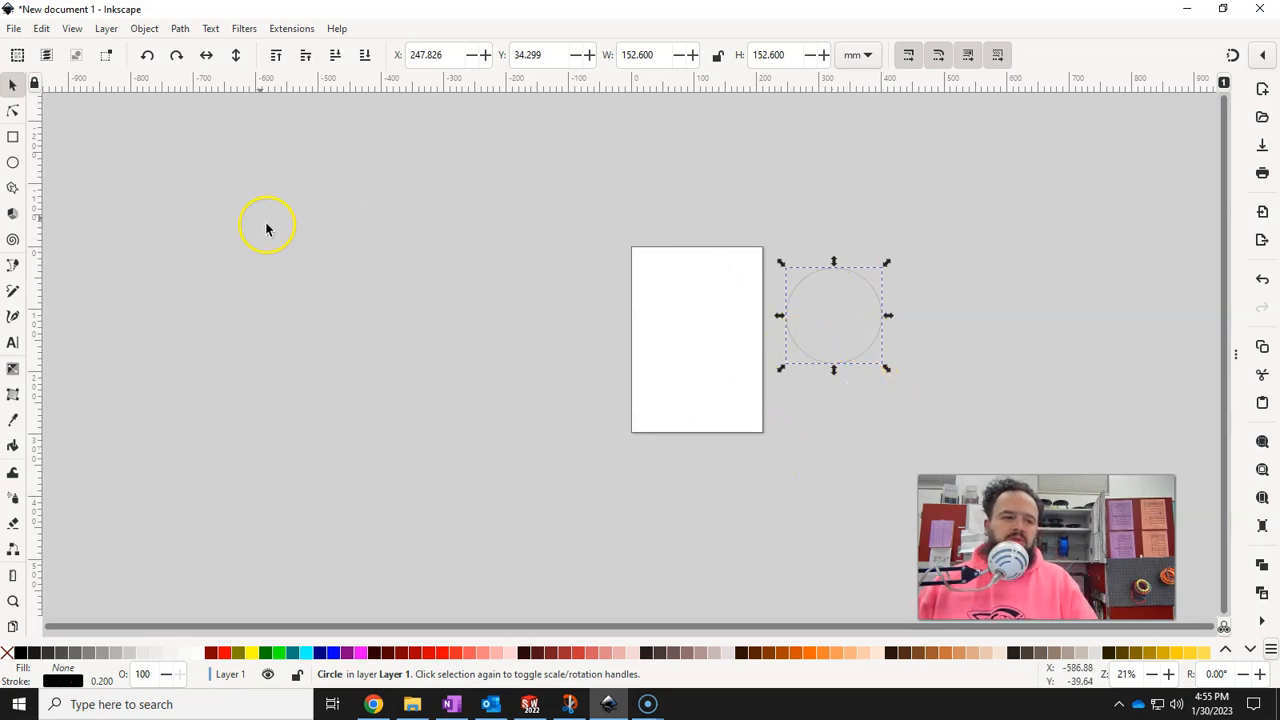
- Draw an upright rectangle about 61 mm wide and 162 mm high near the middle of the page
left_click(12, 137)
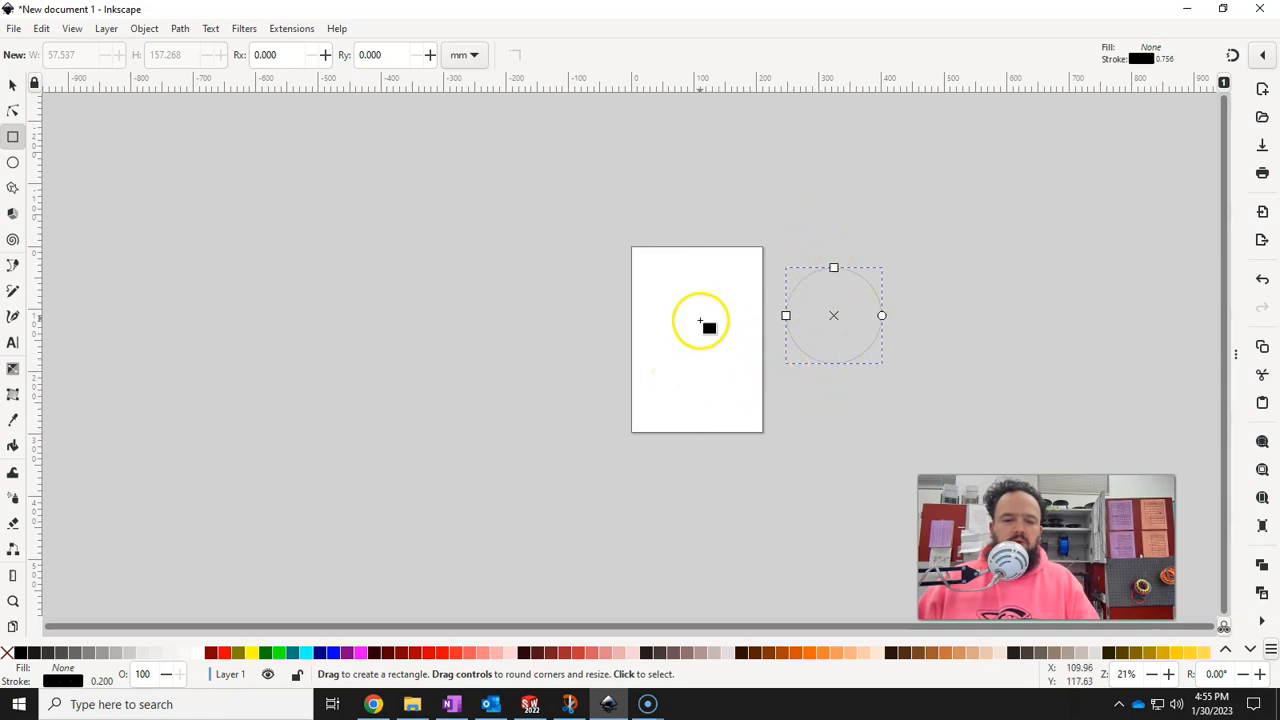
mouse_move(673, 280)
left_mouse_down()
mouse_move(703, 326)
mouse_move(711, 380)
left_mouse_up()
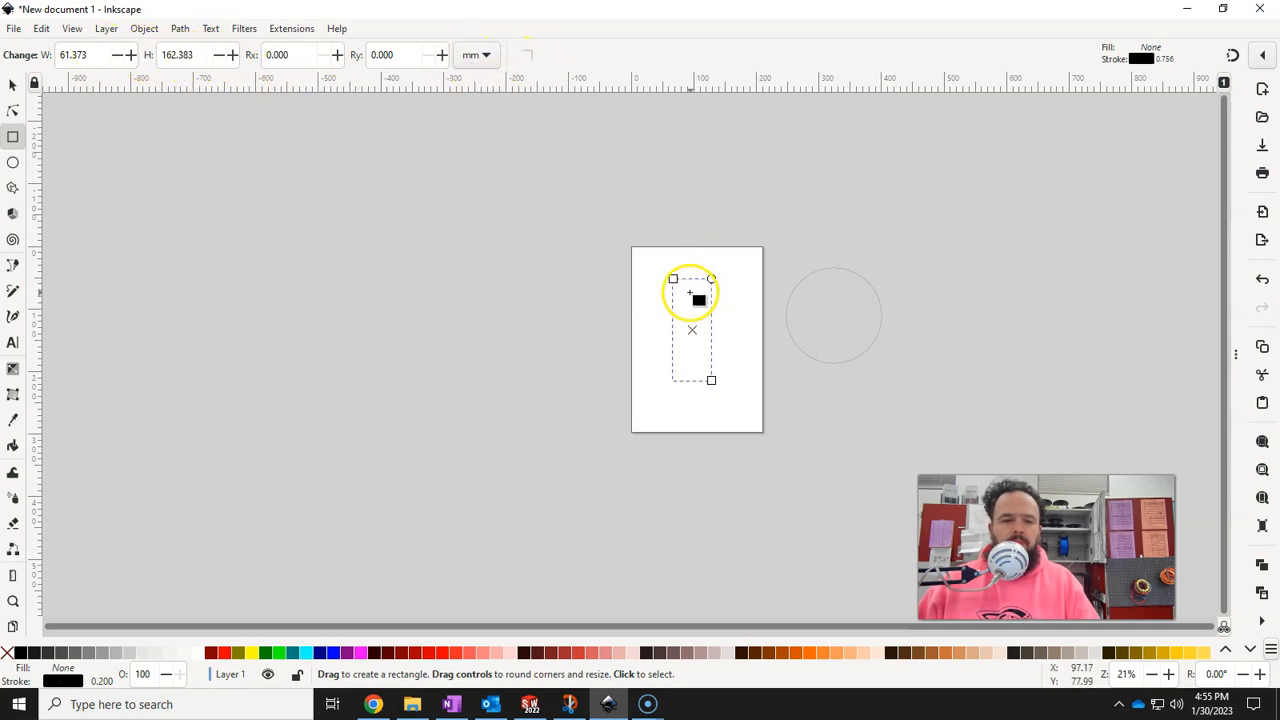
scroll(700, 290, "down", 2, "ctrl")
scroll(692, 246, "up", 8, "ctrl")
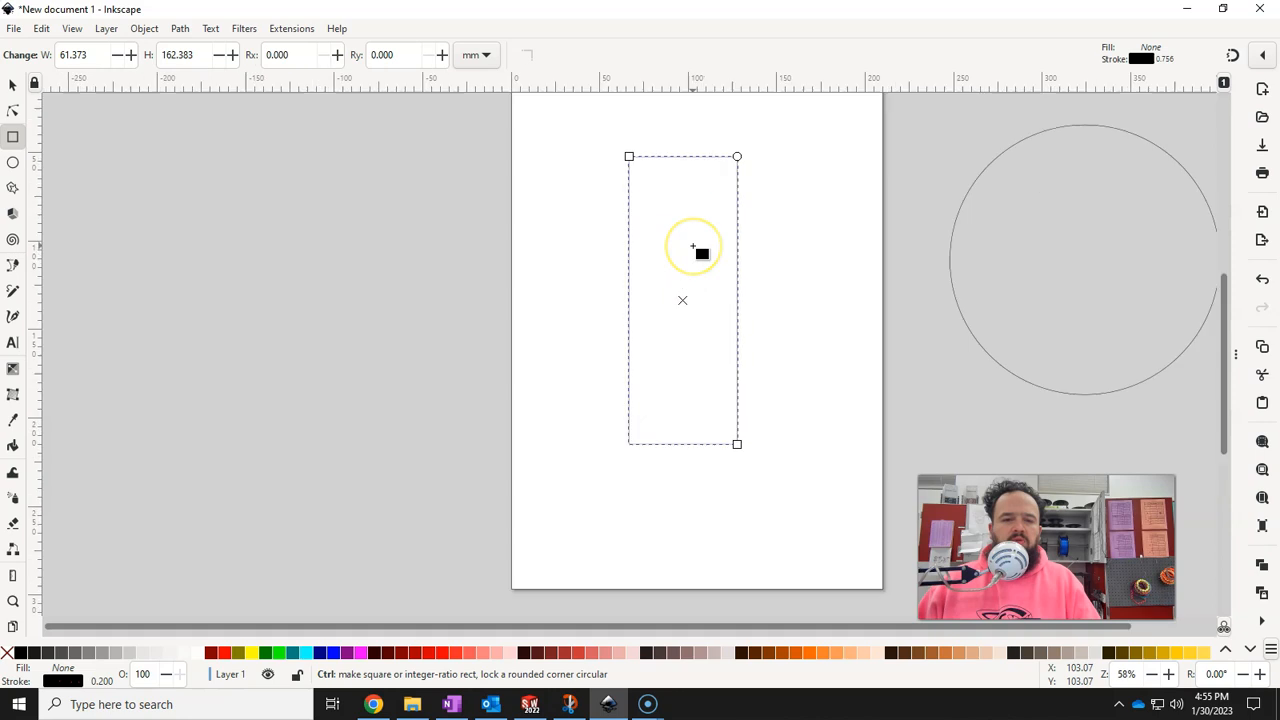
scroll(698, 241, "up", 1, "ctrl")
scroll(698, 241, "down", 3, "ctrl")
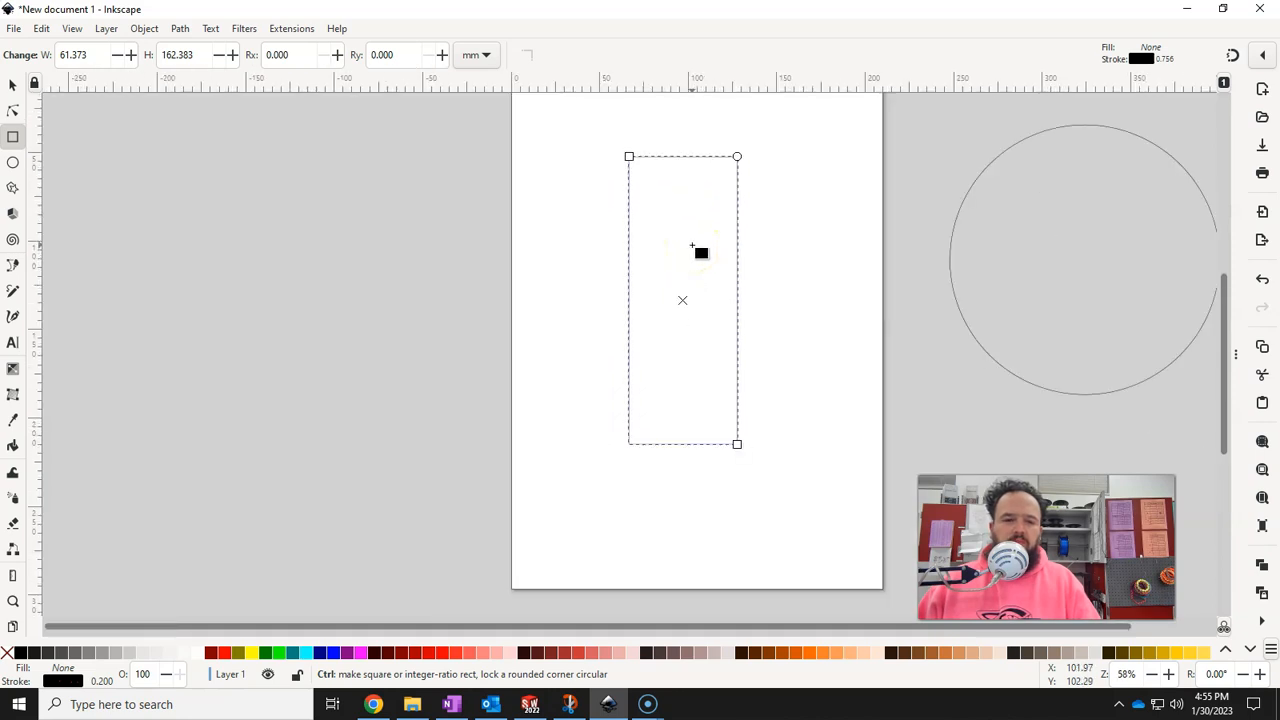
scroll(691, 245, "up", 3, "ctrl")
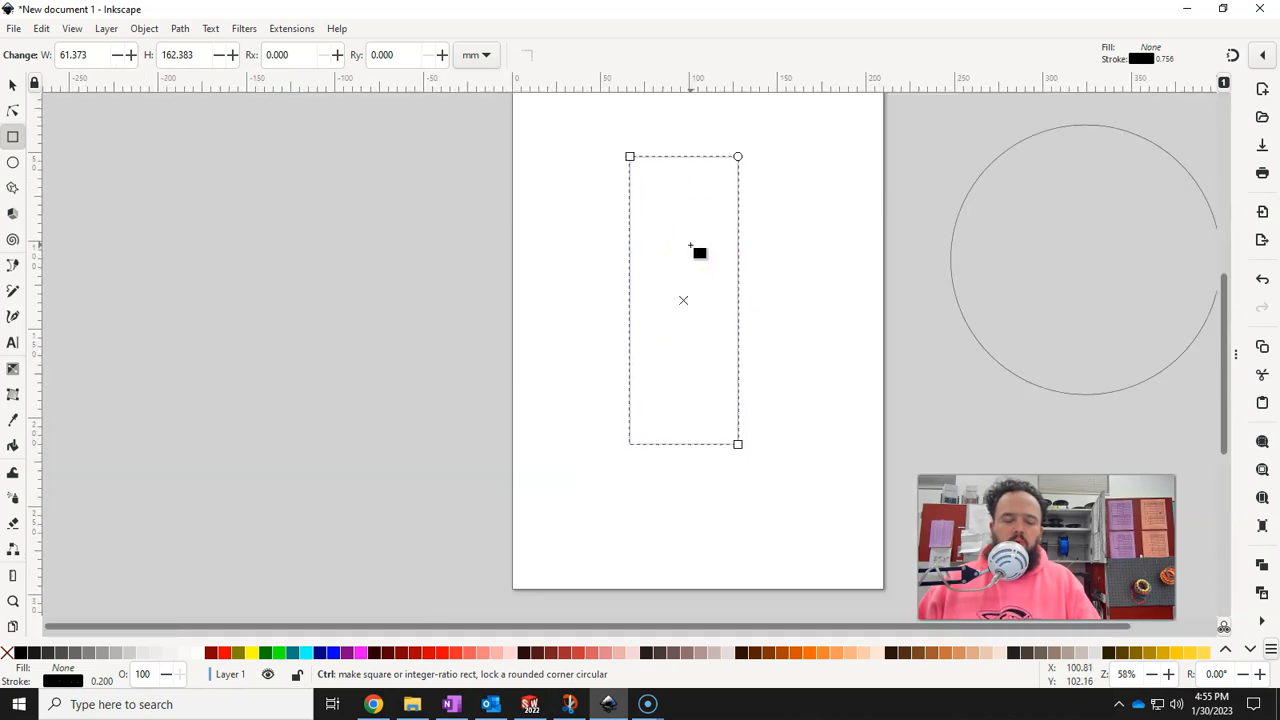
left_click(691, 233)
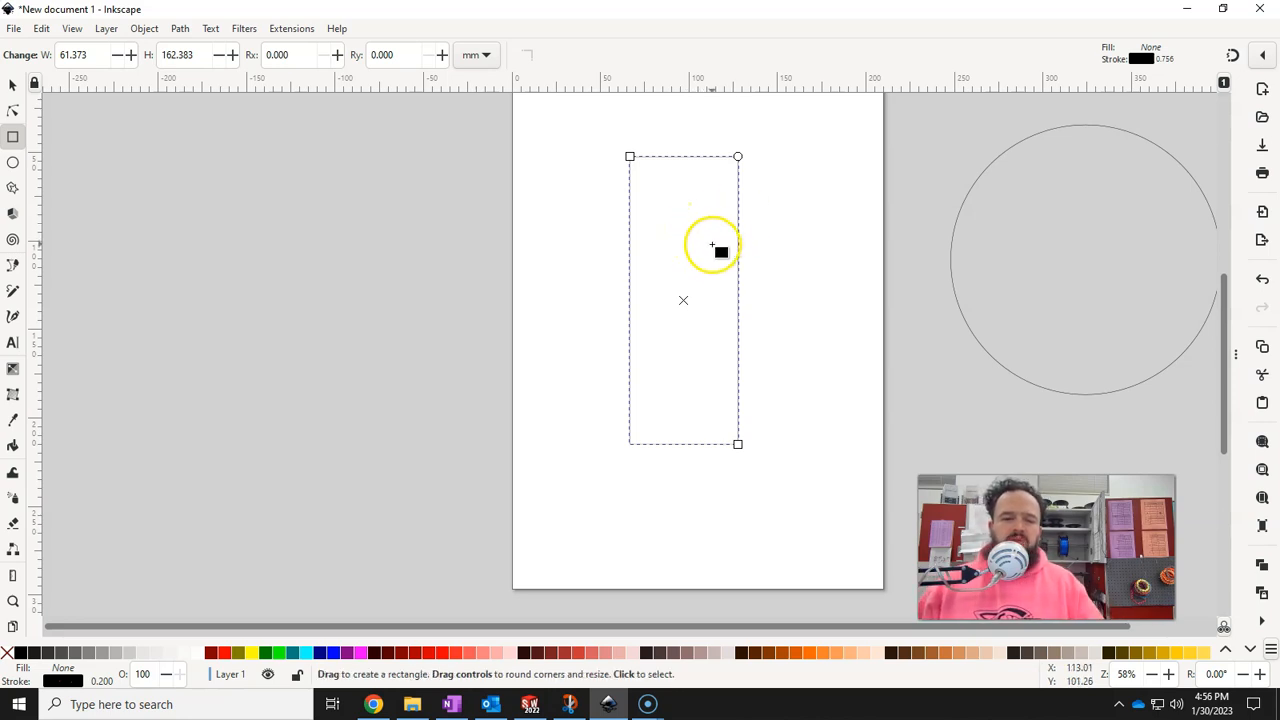
scroll(714, 248, "up", 4)
scroll(714, 248, "down", 5)
scroll(714, 248, "up", 4)
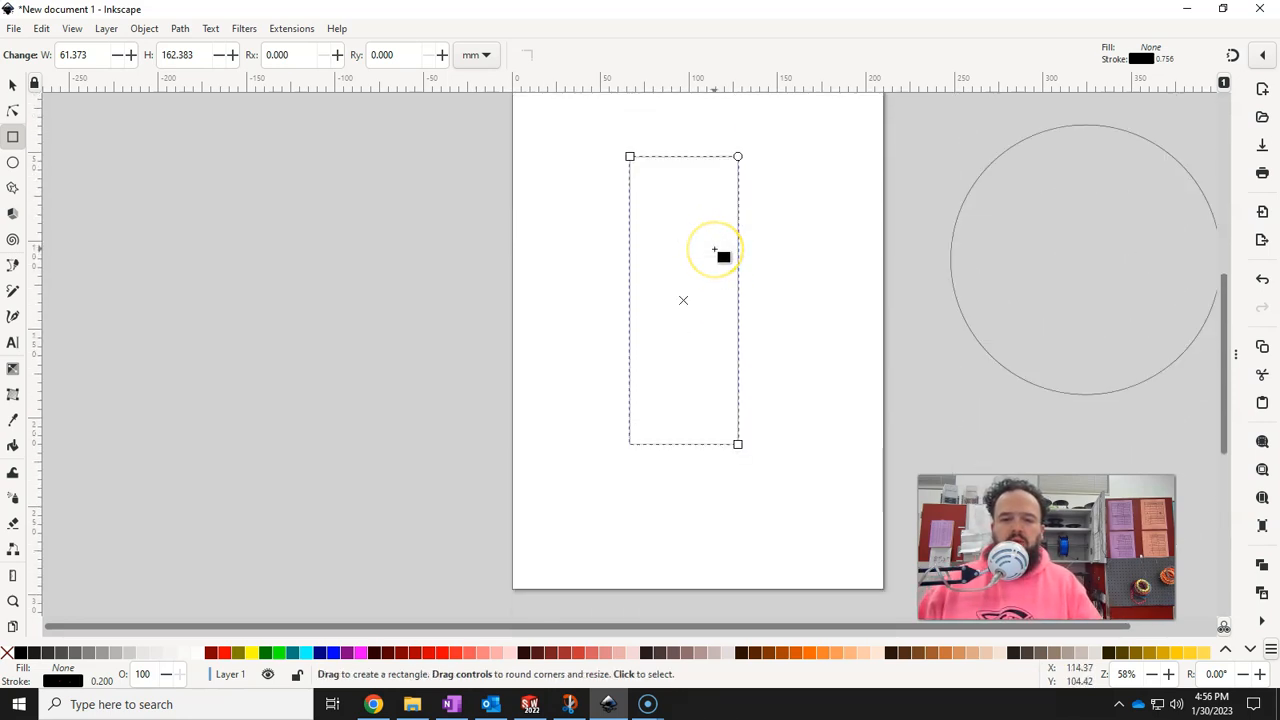
scroll(714, 250, "down", 3)
scroll(714, 252, "left", 3)
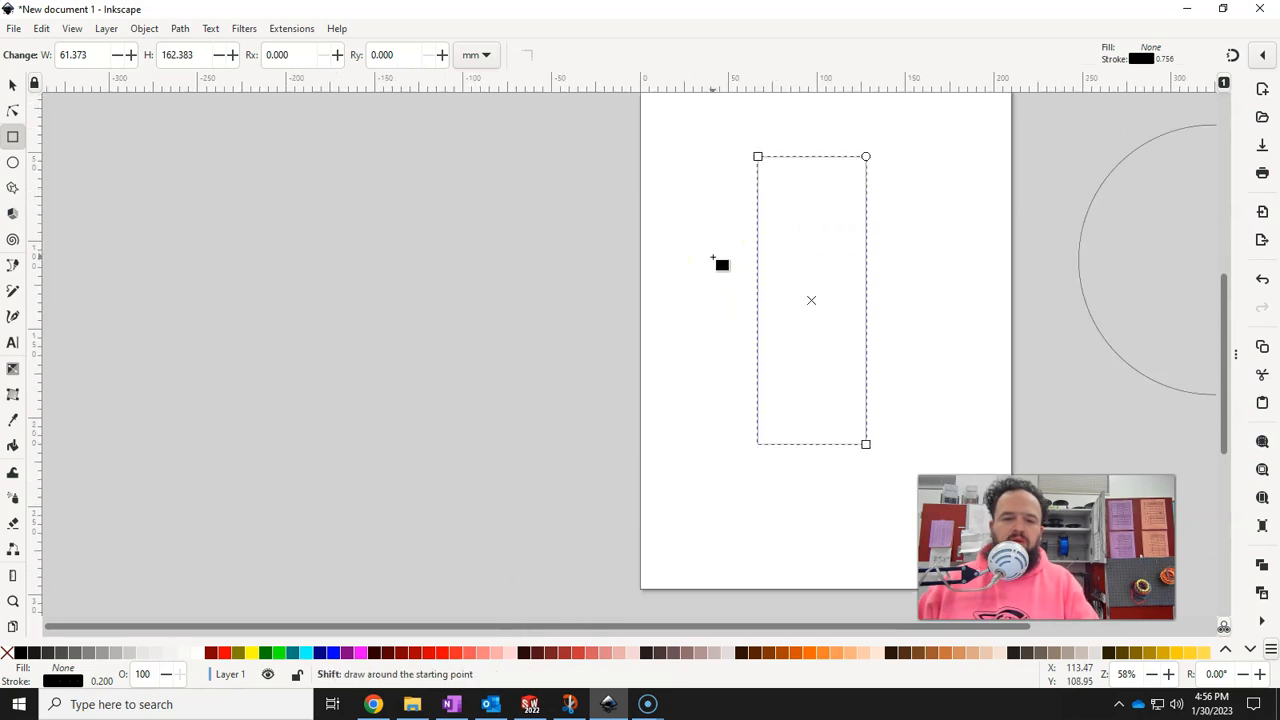
scroll(714, 252, "right", 5)
scroll(720, 252, "right", 3)
scroll(720, 252, "left", 3)
scroll(720, 252, "left", 3)
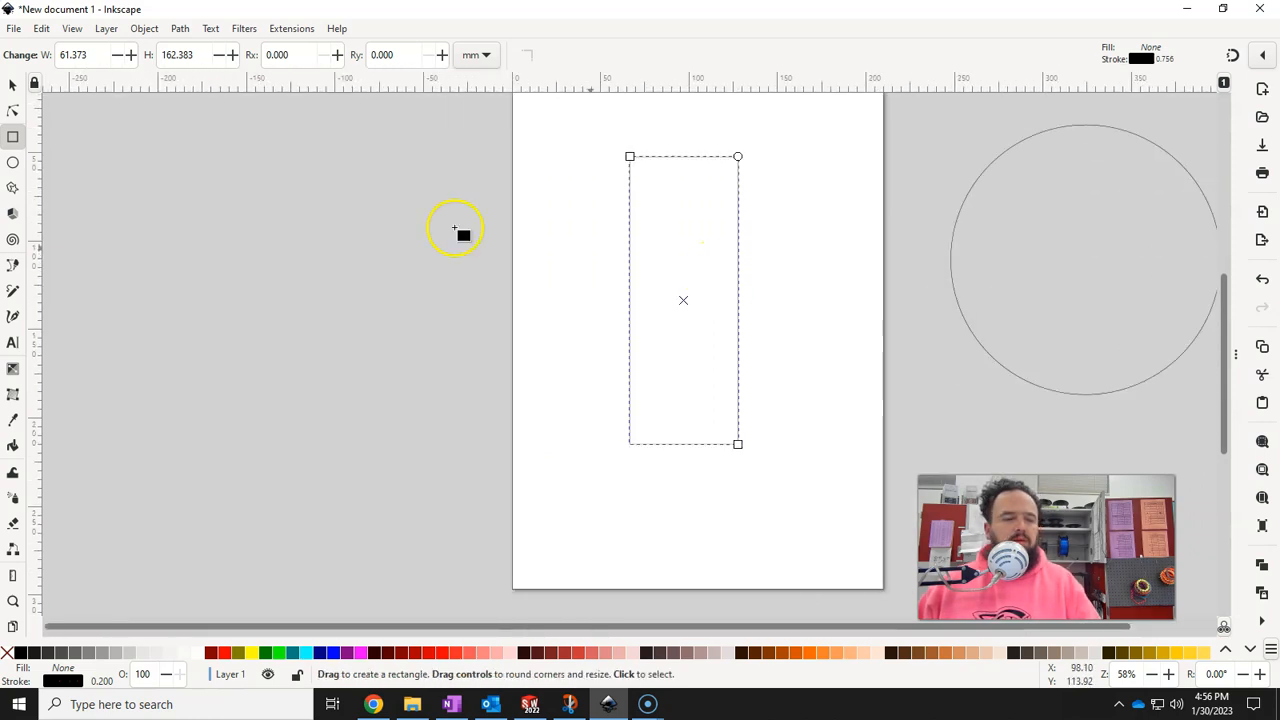
- Shrink the rectangle to about 55 mm by 142 mm and draw a circle of about 1 in radius across its upper edge
left_click(12, 164)
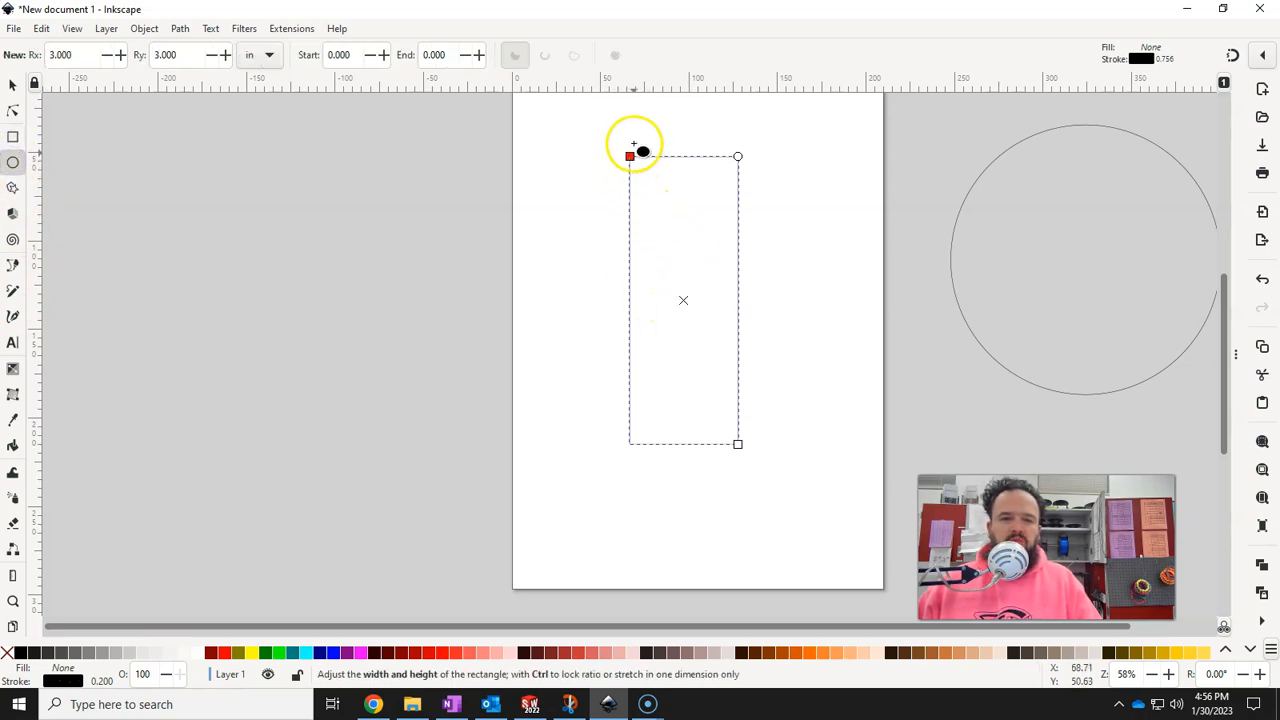
left_click_drag(630, 156, 642, 192)
left_click_drag(647, 141, 735, 258)
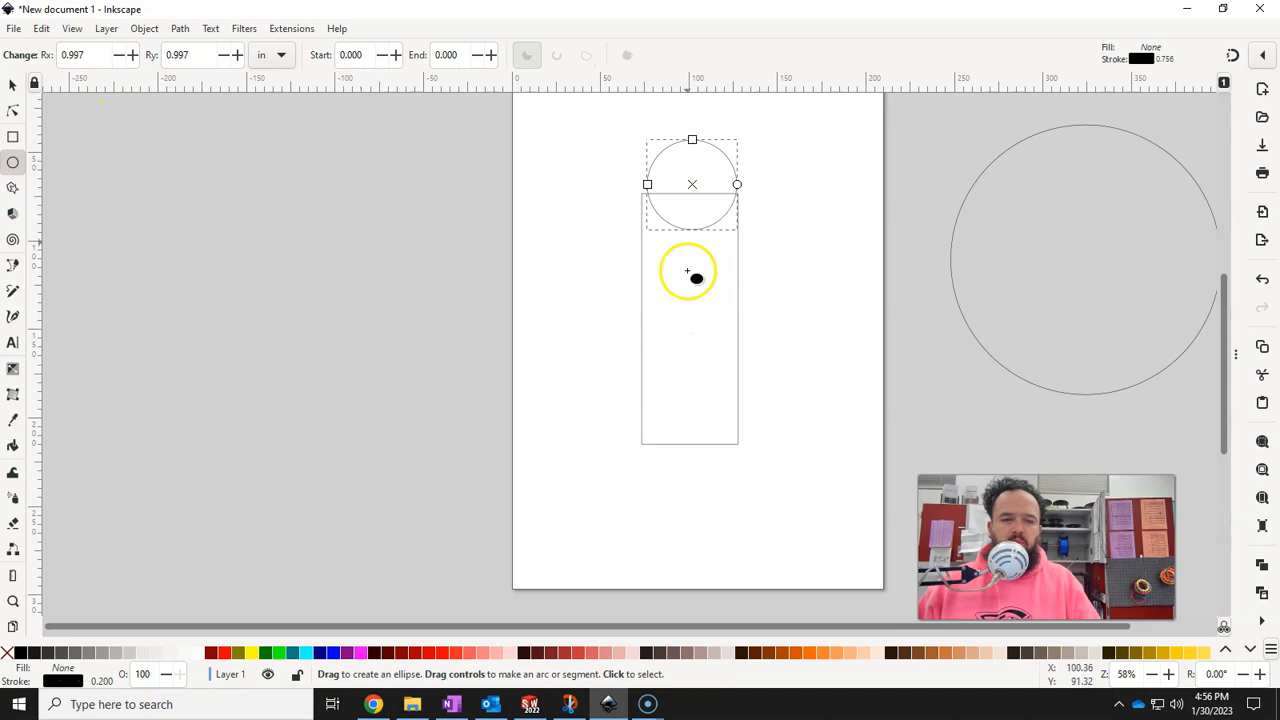
left_click(12, 88)
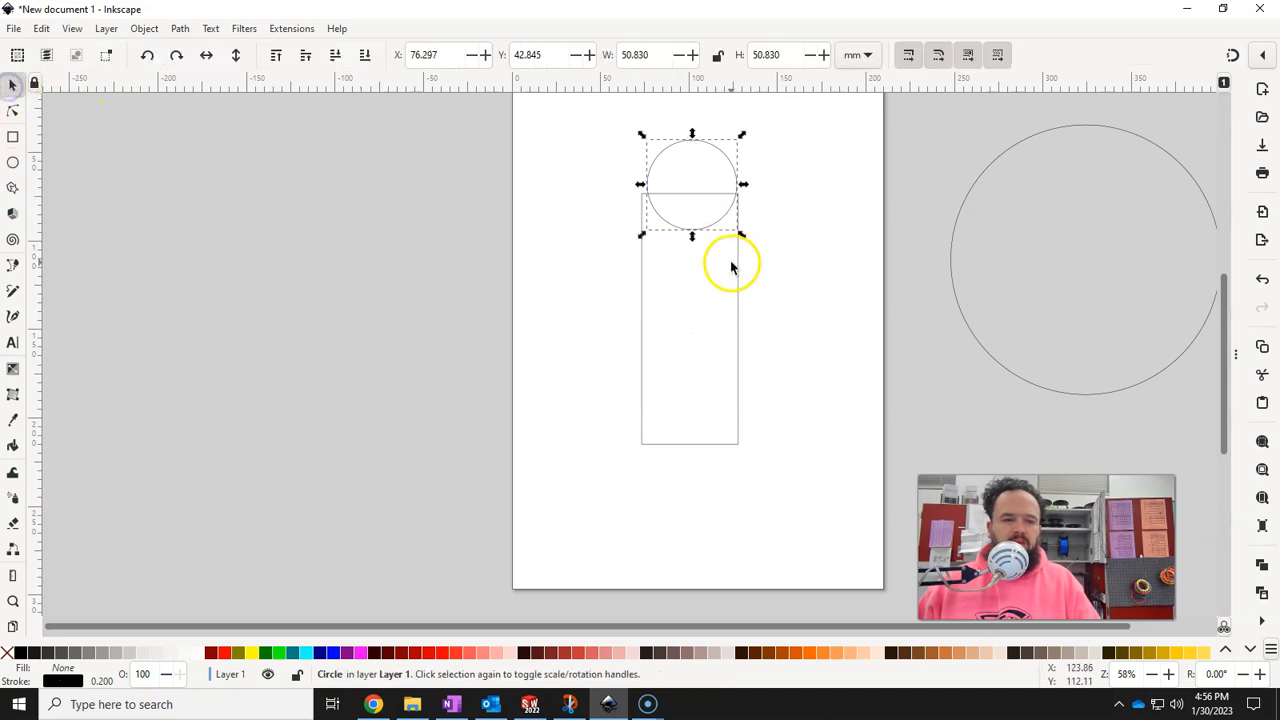
left_click(13, 163)
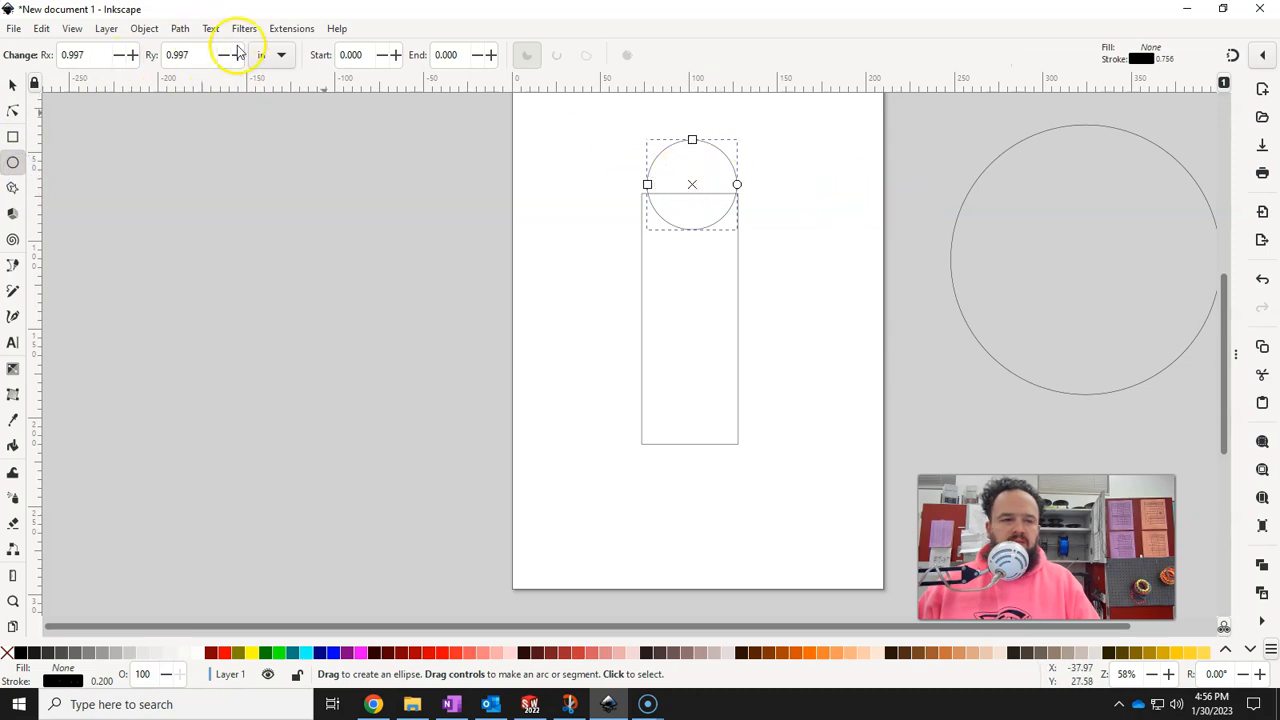
- Set the small circle's horizontal radius to 1 in and flatten it into an ellipse with a vertical radius of about 0.6 in
triple_click(98, 52)
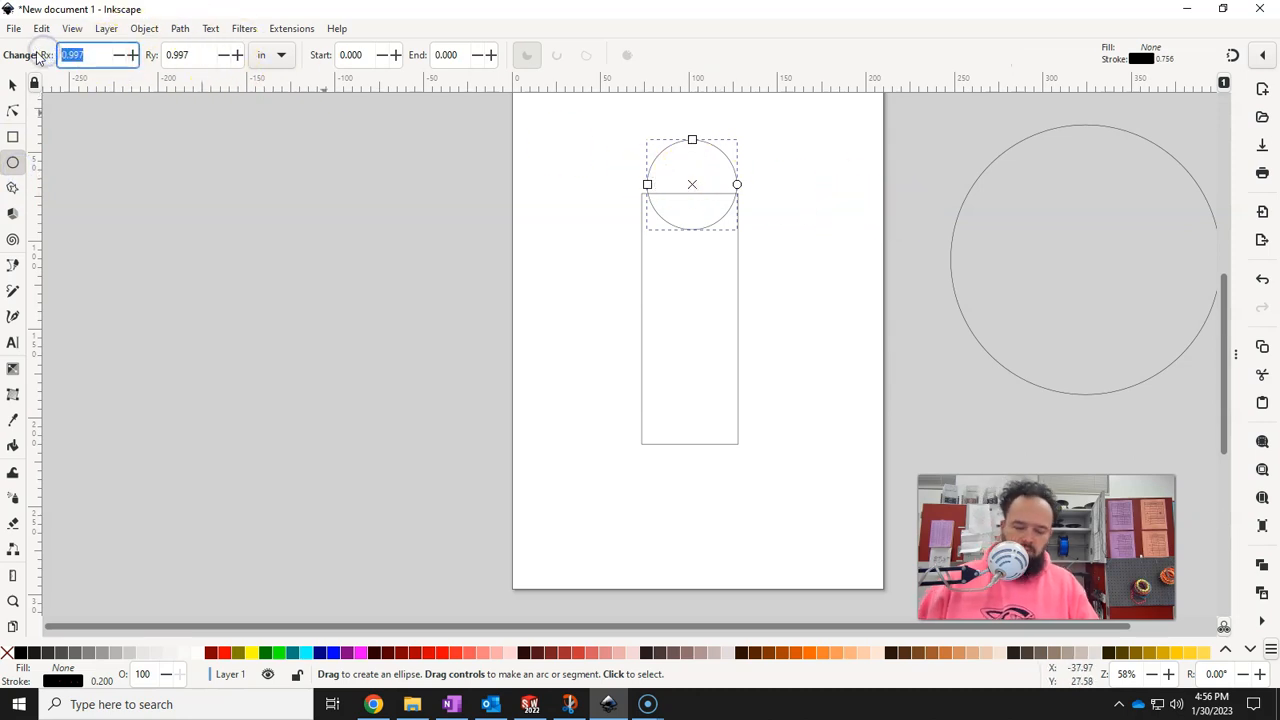
key("Return")
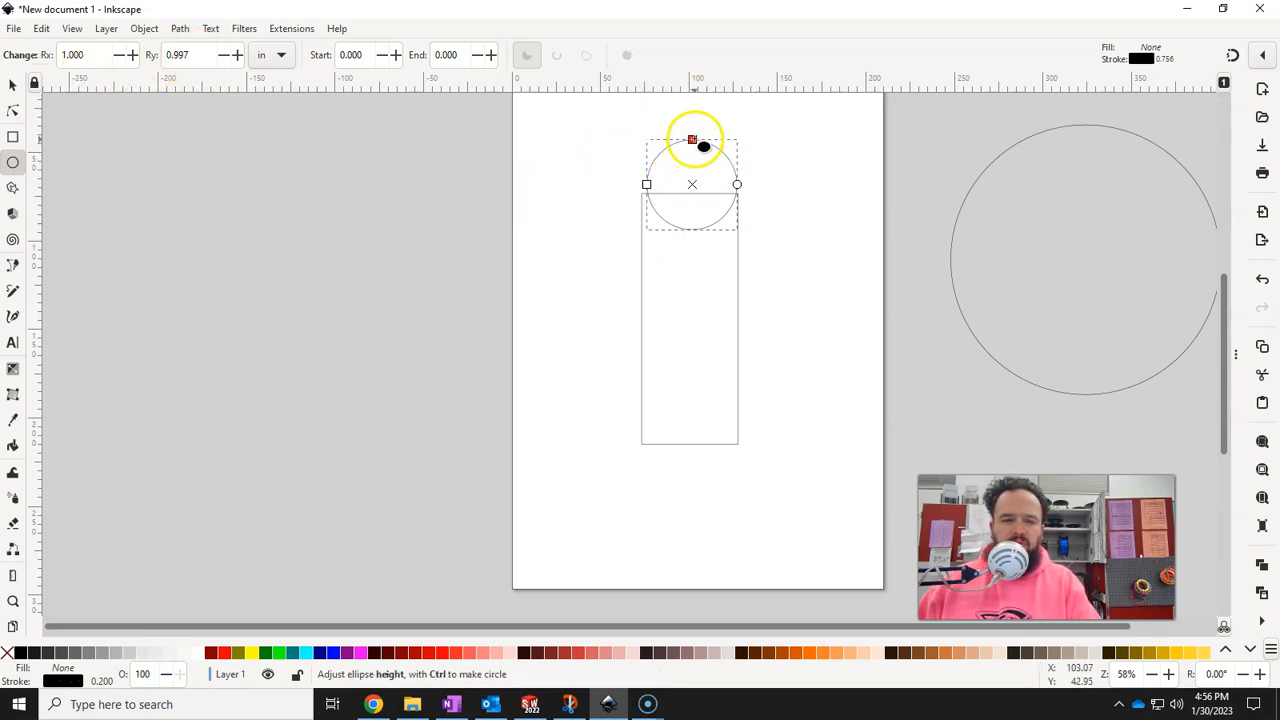
left_click_drag(693, 139, 697, 160)
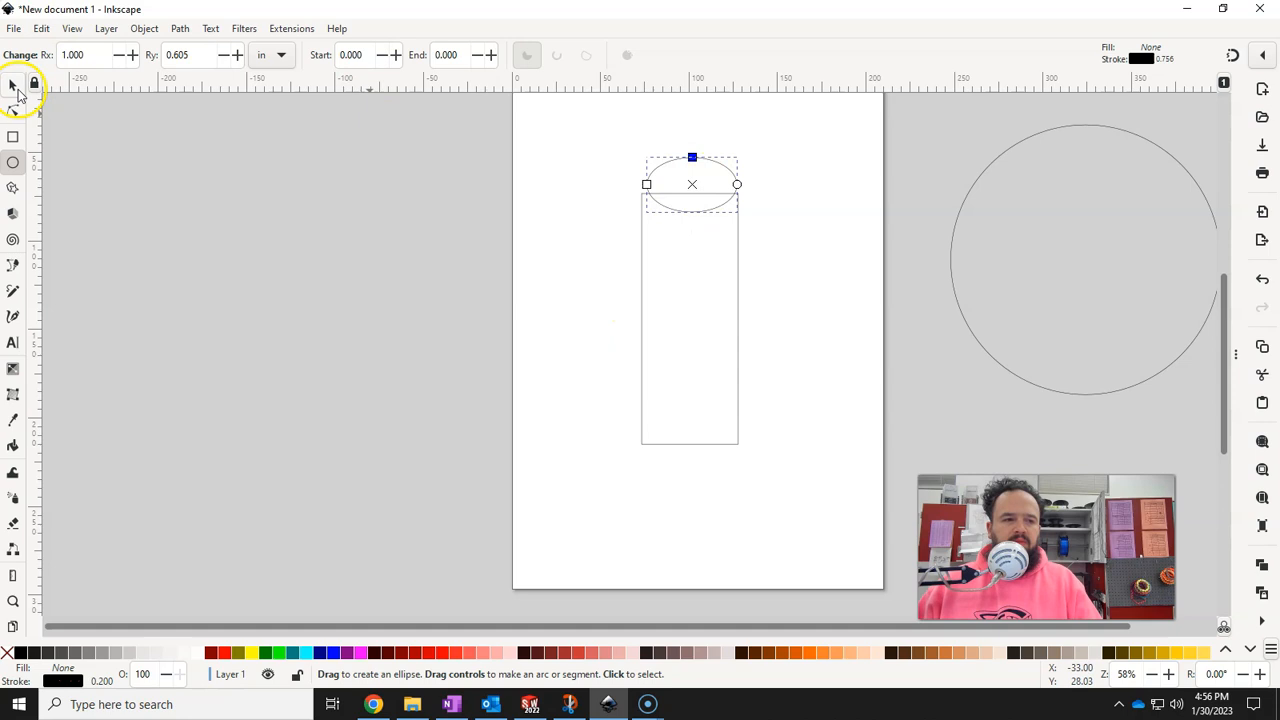
- Change the rectangle's measurement unit to inches and set its width to 2 in
left_click(13, 86)
left_click(642, 296)
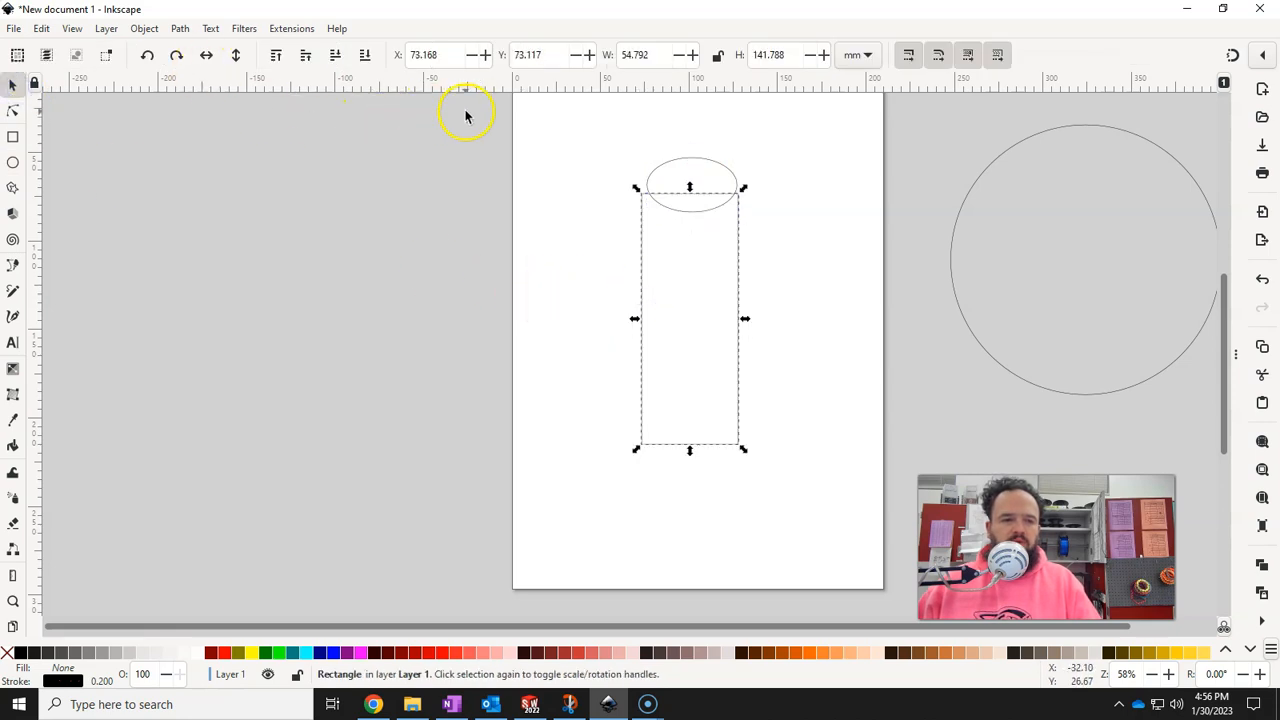
left_click(860, 56)
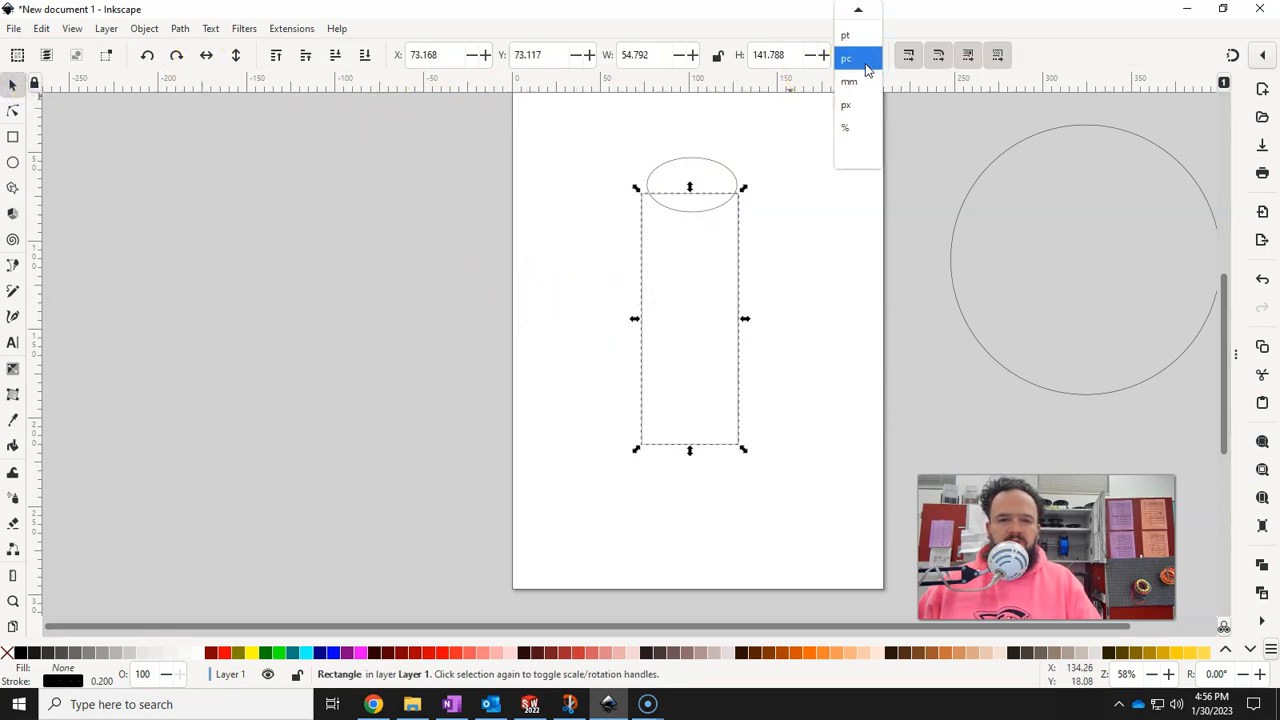
left_click(850, 37)
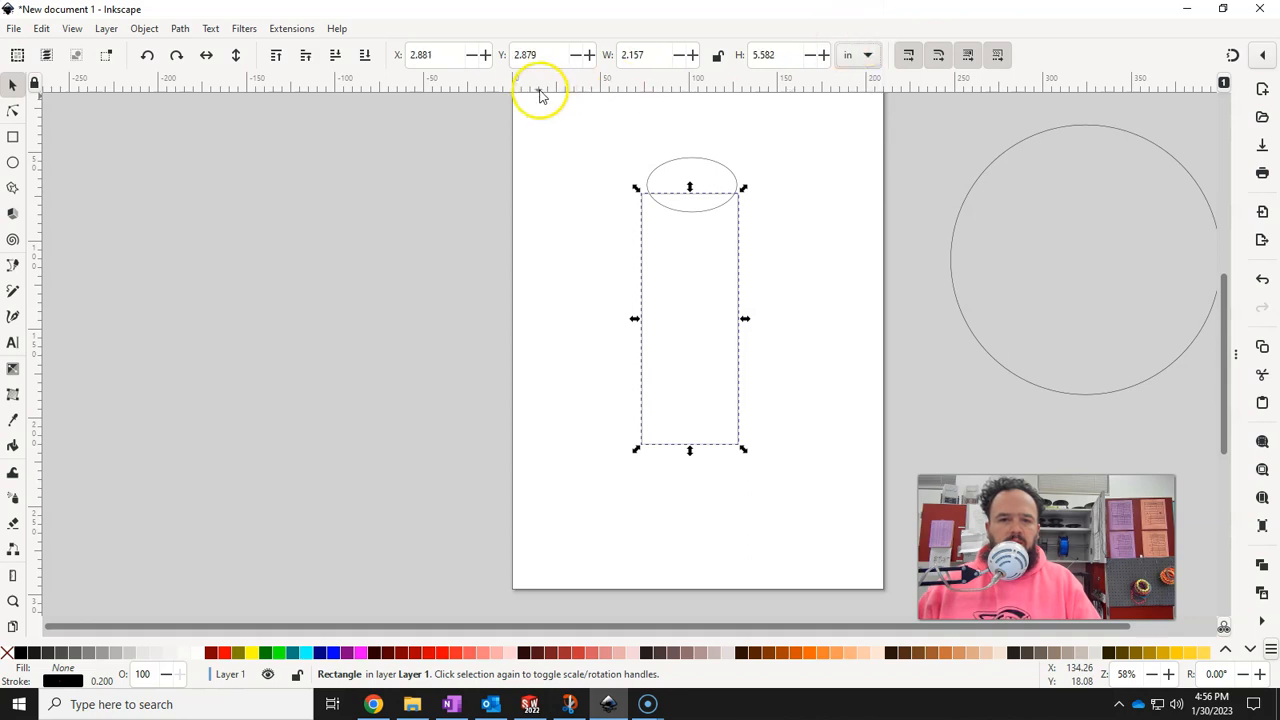
left_click_drag(655, 55, 627, 54)
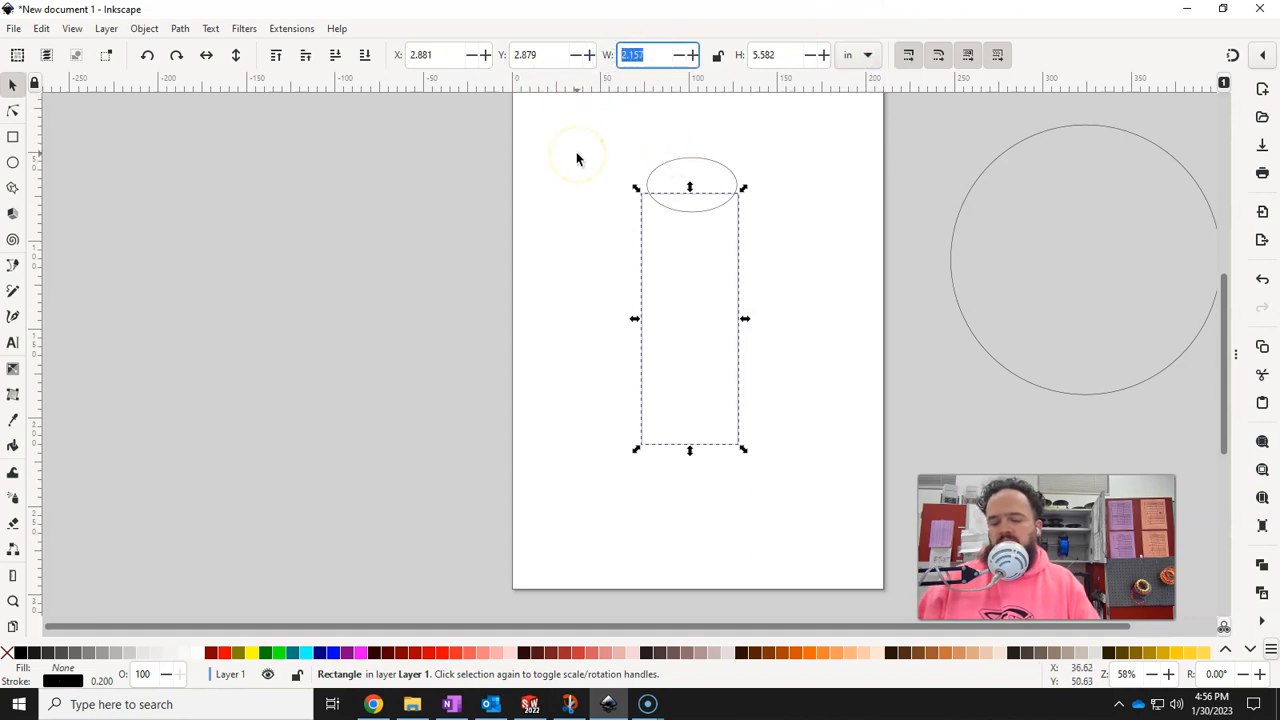
key("Return")
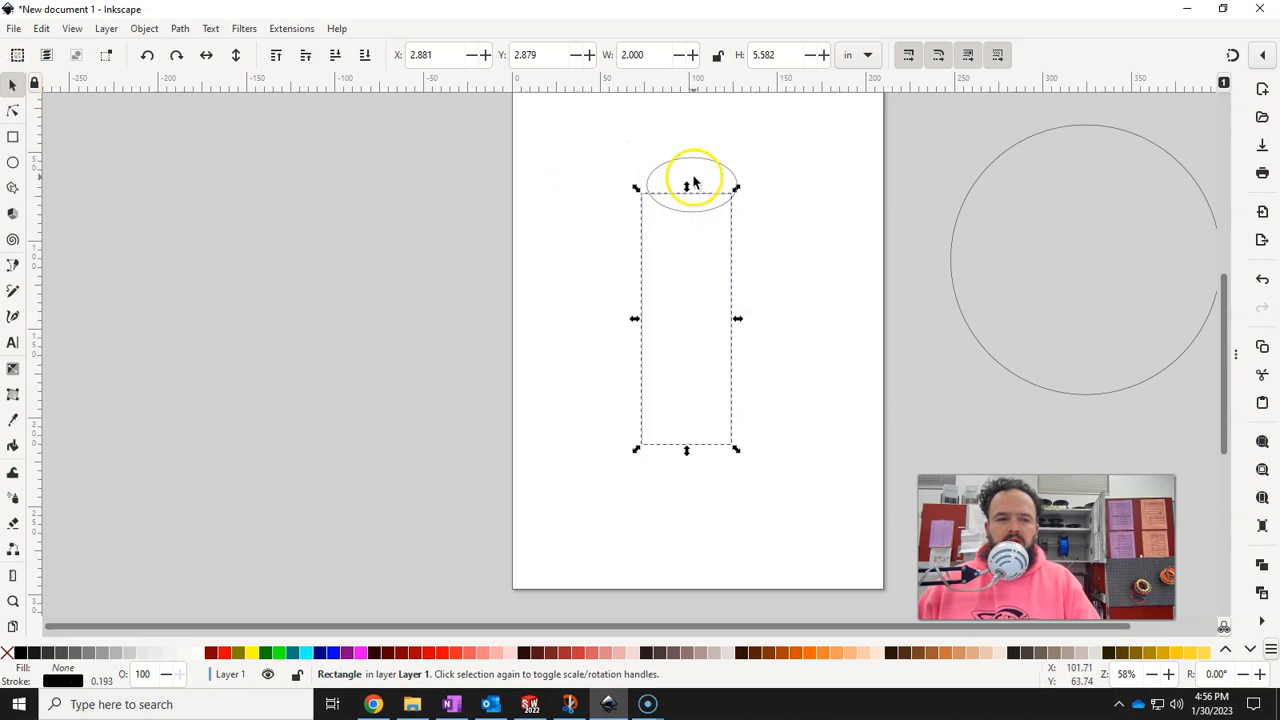
- Using Align and Distribute relative to the last selected object, centre the rectangle horizontally on the ellipse
left_click(657, 170, "shift")
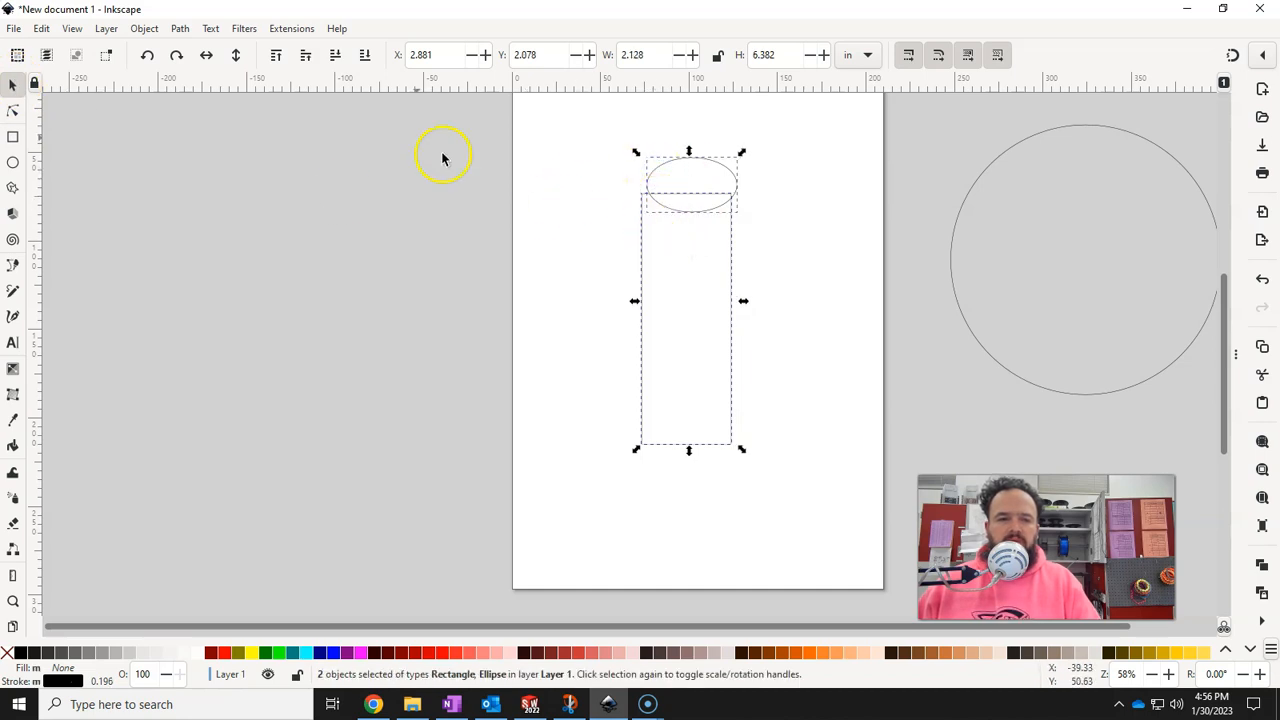
left_click(144, 28)
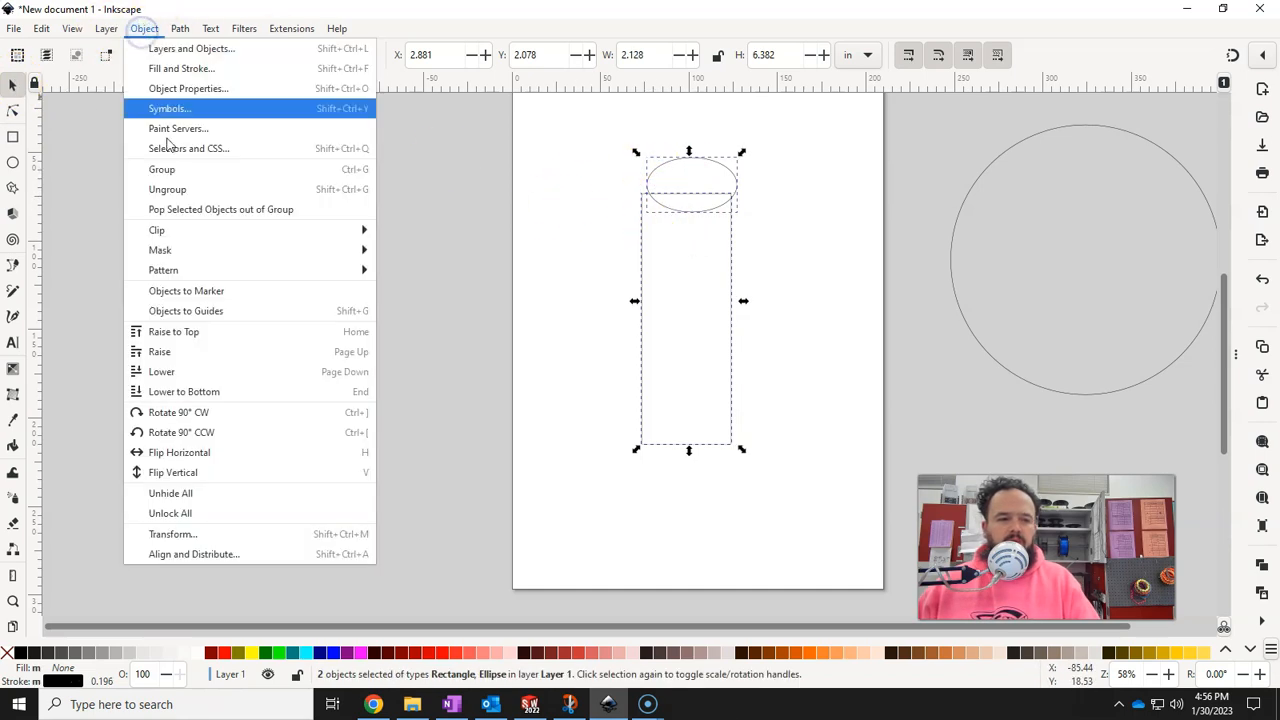
left_click(185, 555)
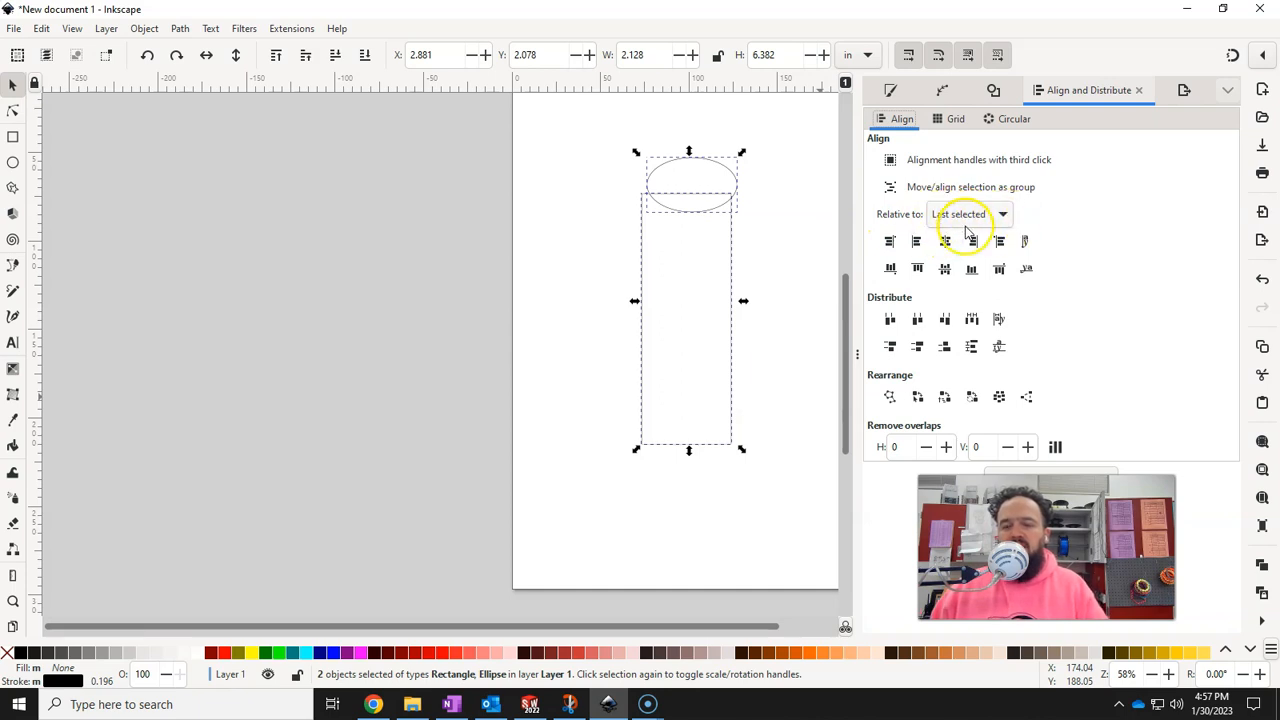
left_click(1000, 215)
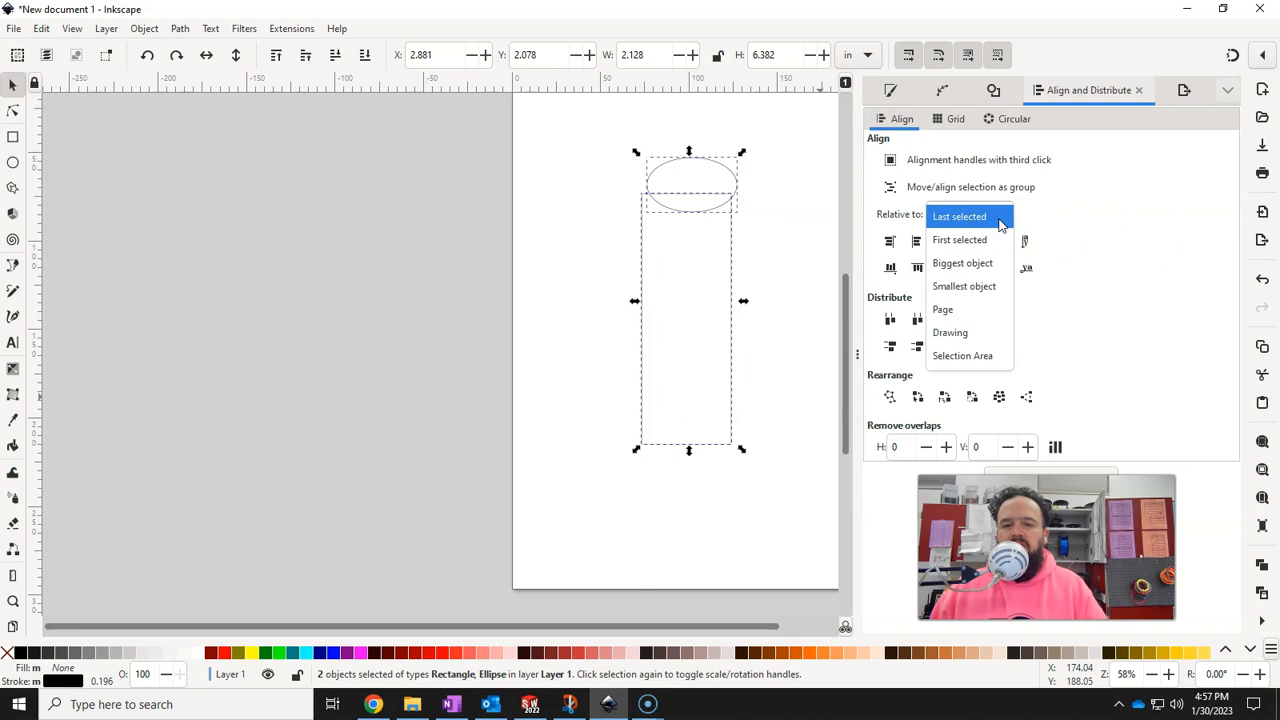
left_click(1000, 222)
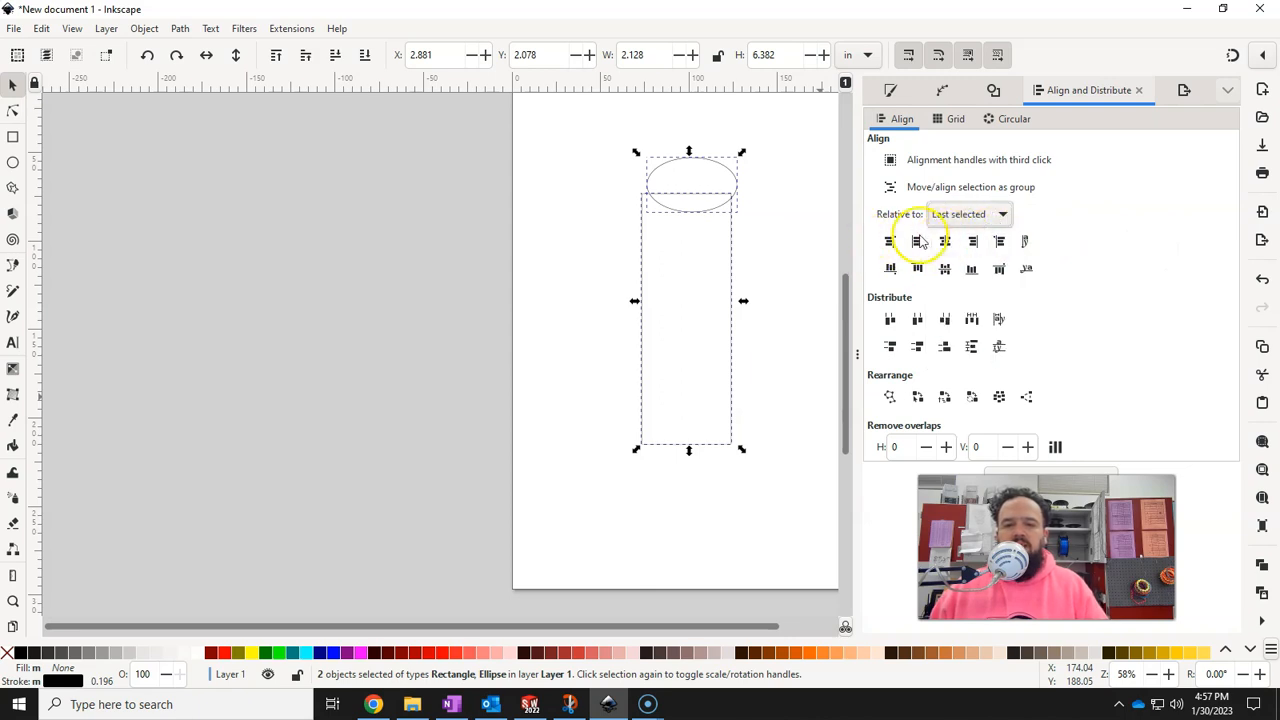
left_click(889, 244)
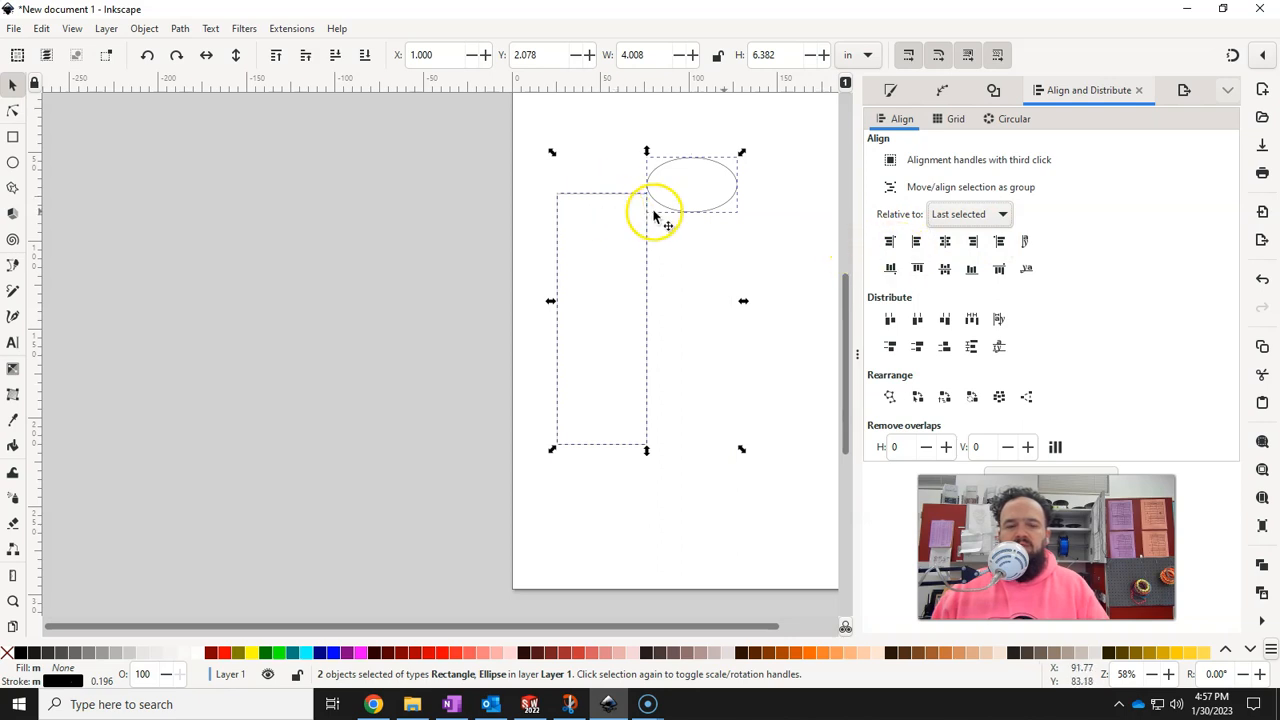
left_click(917, 244)
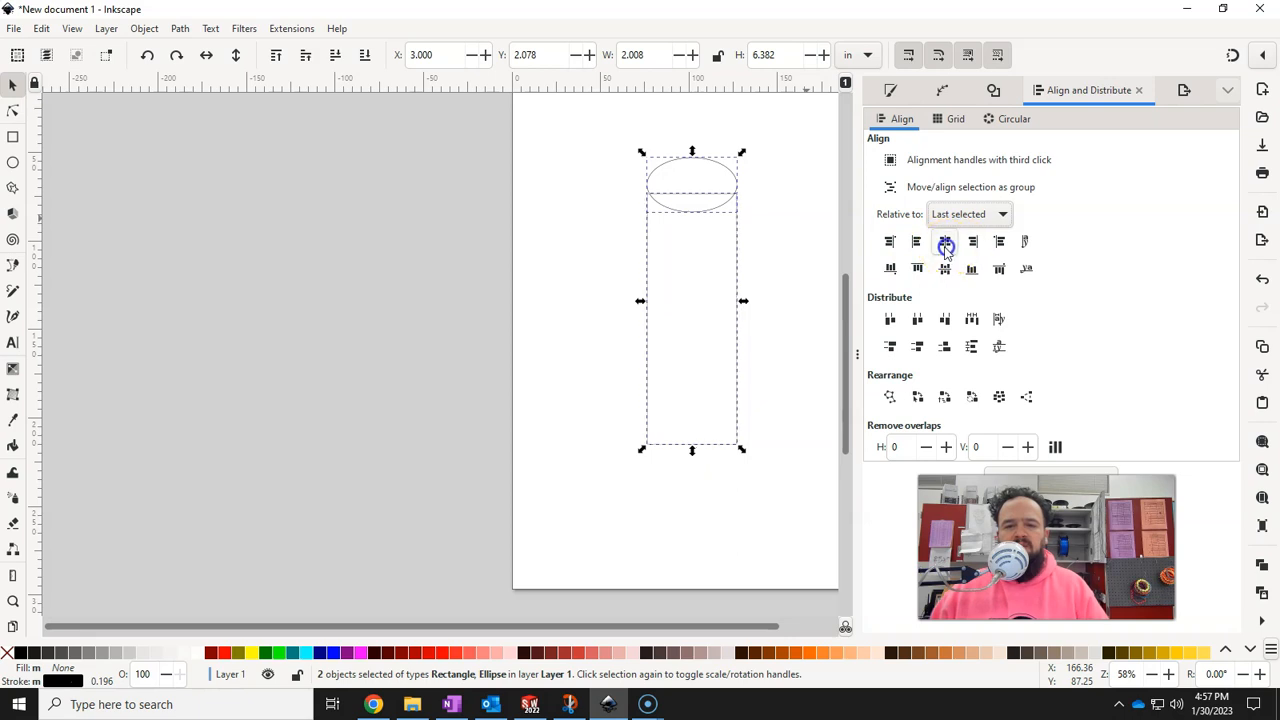
left_click(950, 252)
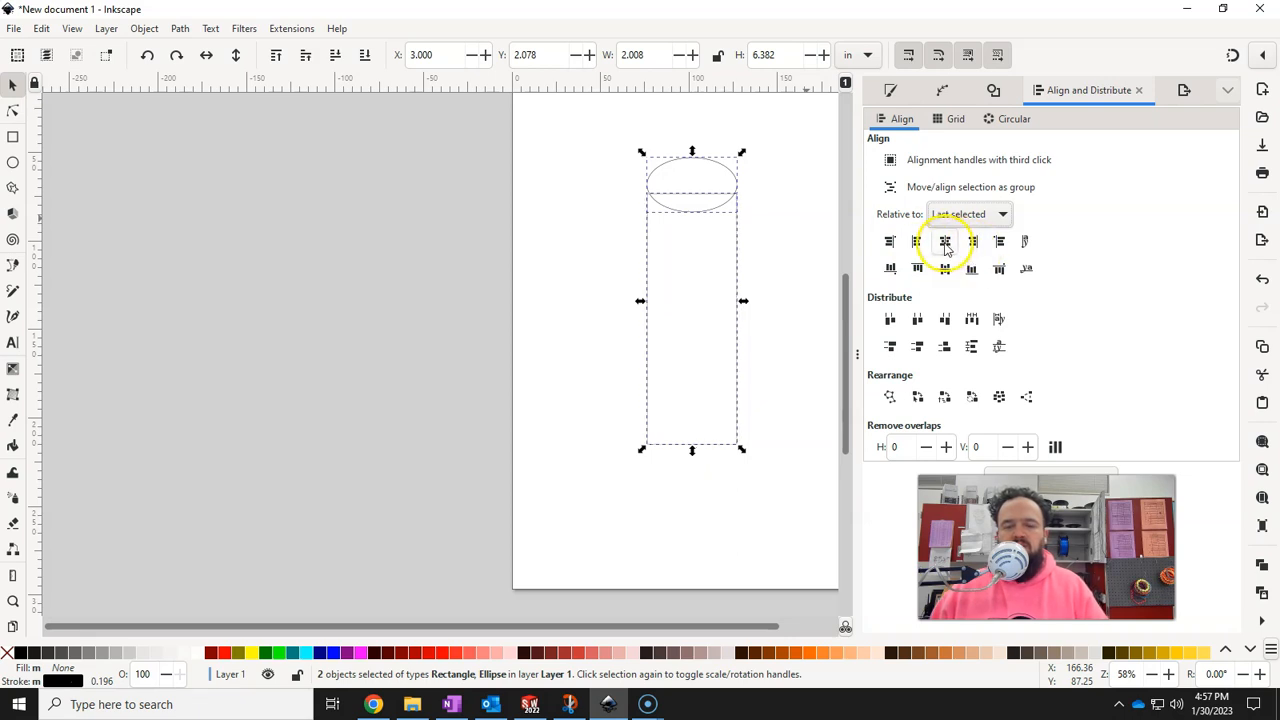
- Try the vertical alignments of the rectangle against the ellipse, ending with their top edges aligned
left_click(946, 270)
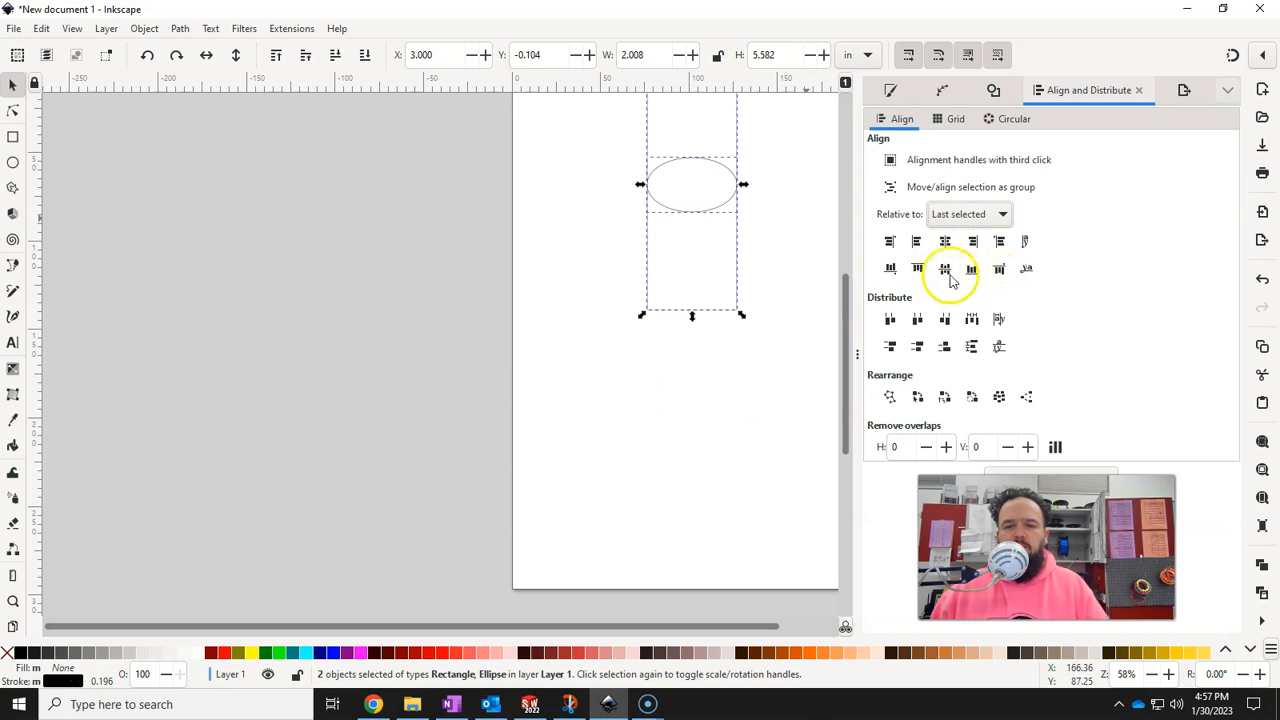
left_click(969, 274)
left_click(887, 271)
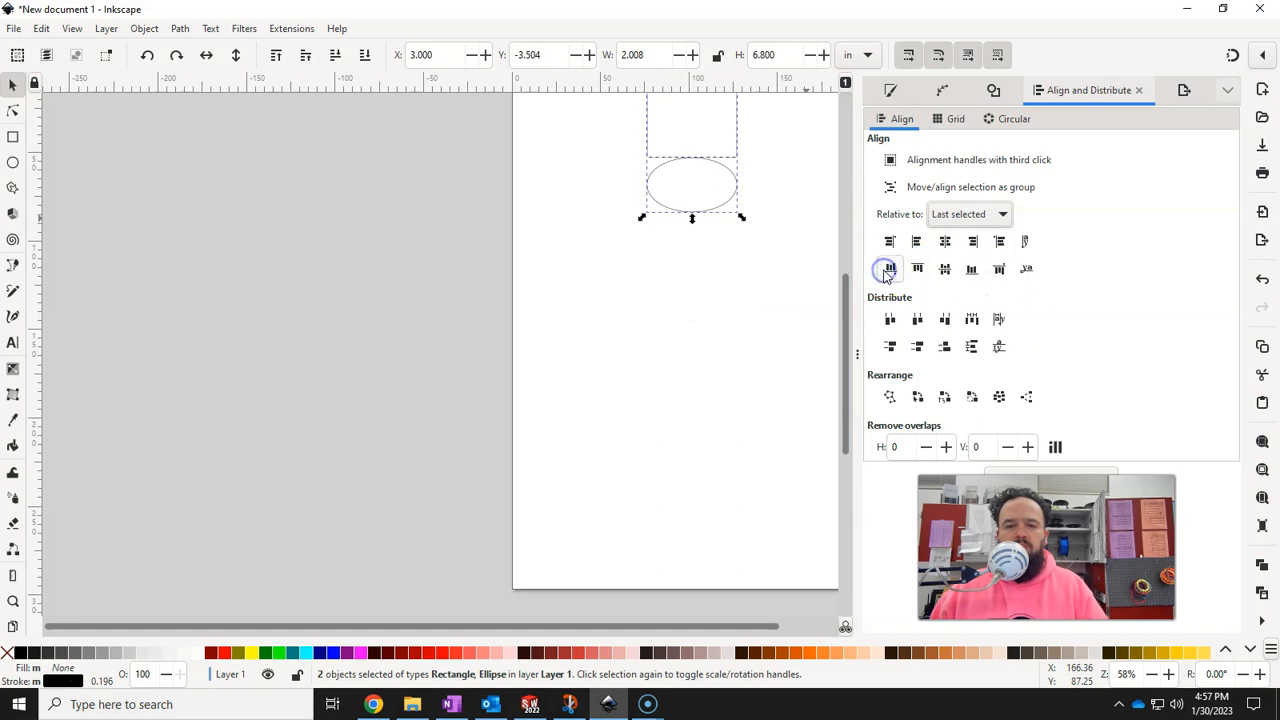
left_click(917, 268)
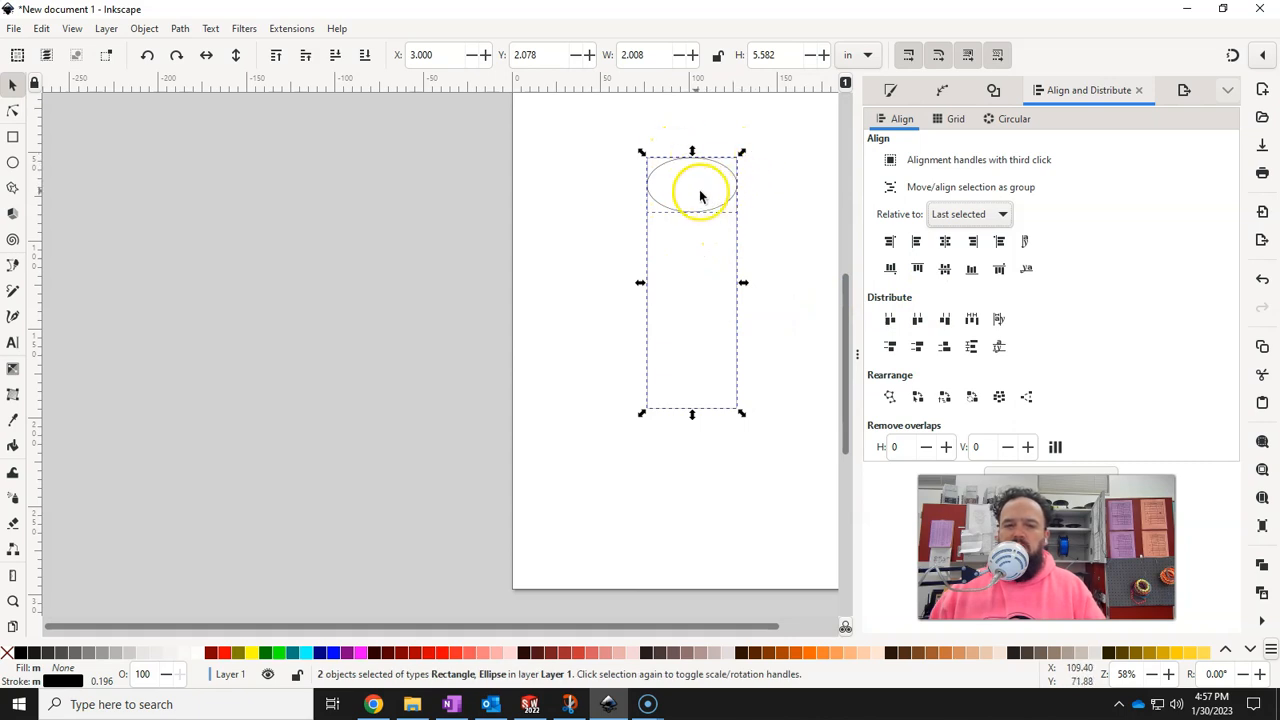
- Move only the rectangle down to a Y position of about 2.69 in, so its top edge crosses the middle of the ellipse
left_click(803, 332)
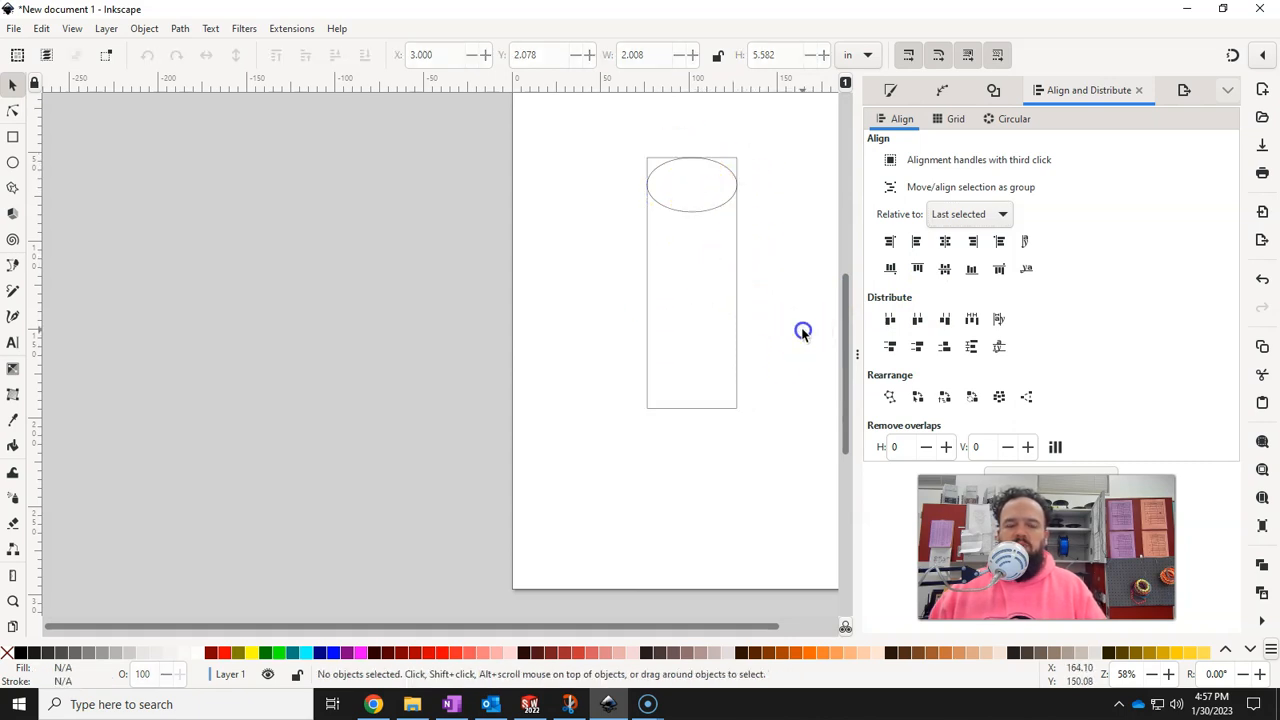
left_click(737, 311)
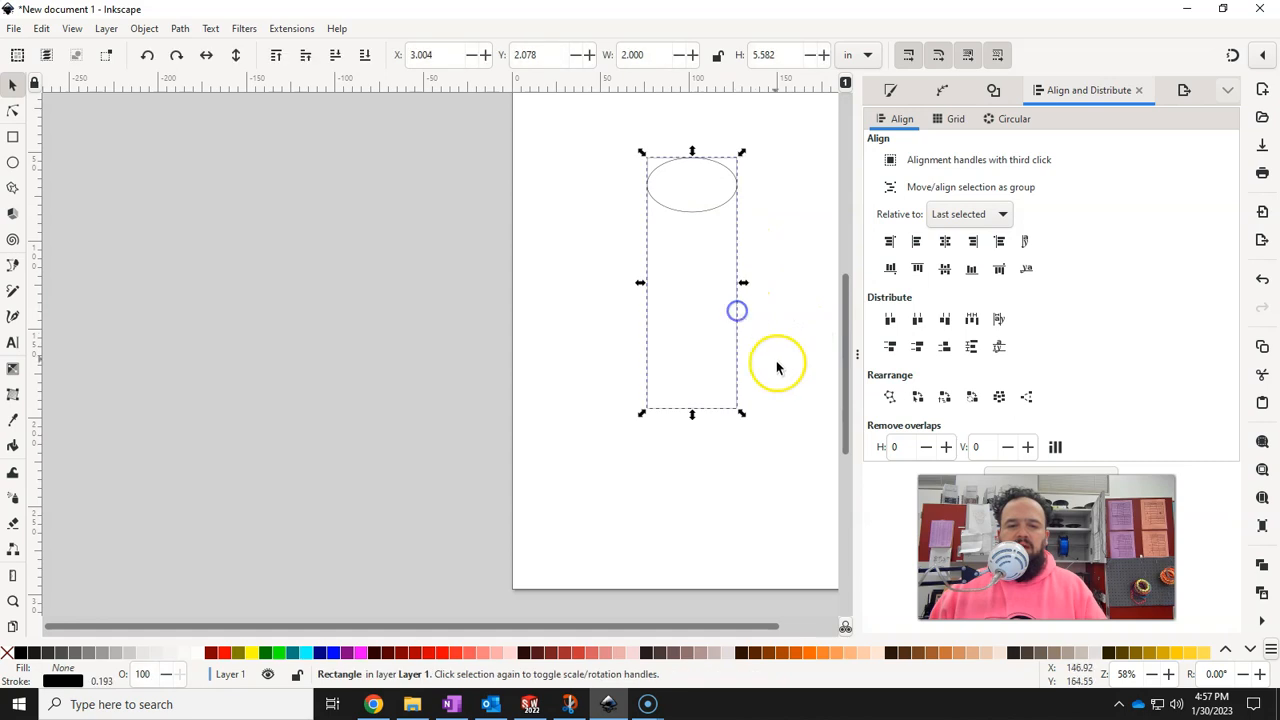
left_click_drag(733, 327, 742, 357)
key("Down")
key("Down")
key("Up")
key("Down")
key("Up")
key("Down")
key("Up")
key("Down")
scroll(783, 381, "down", 1)
scroll(783, 381, "up", 2)
scroll(783, 381, "up", 1)
scroll(783, 381, "down", 1)
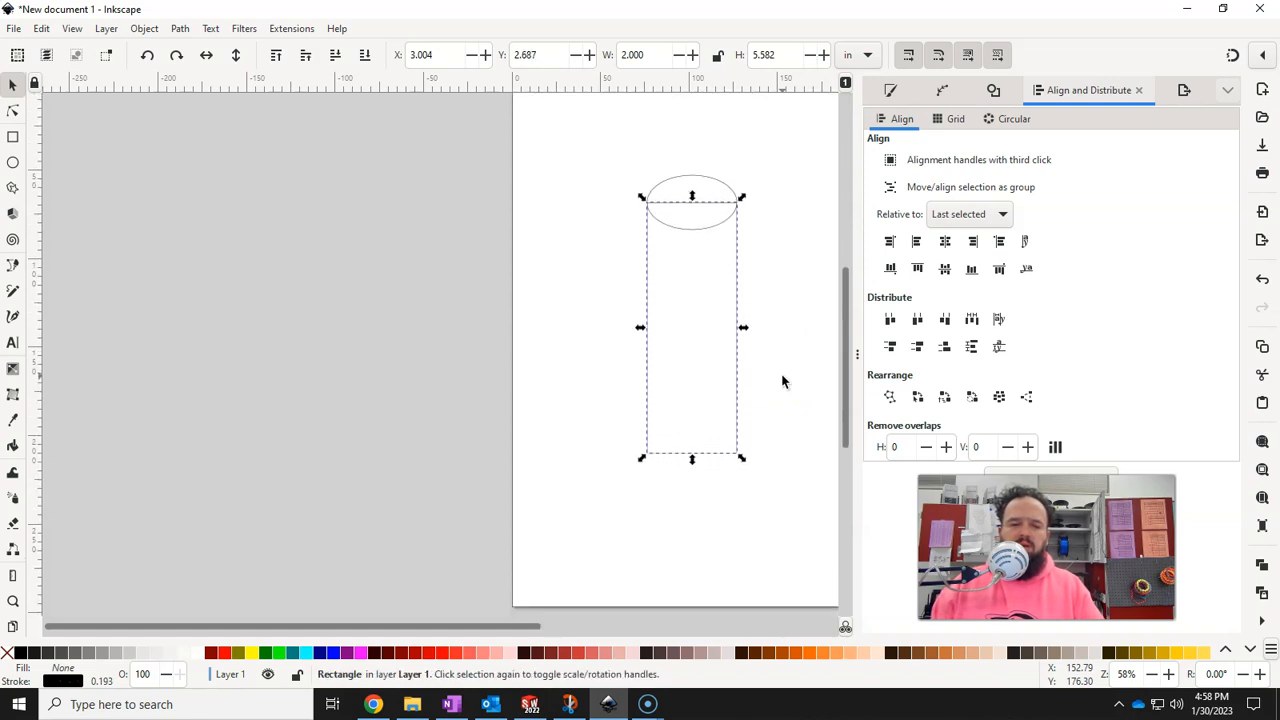
- Nudge the rectangle up in fine increments to a Y position of about 2.62 in
key("alt")
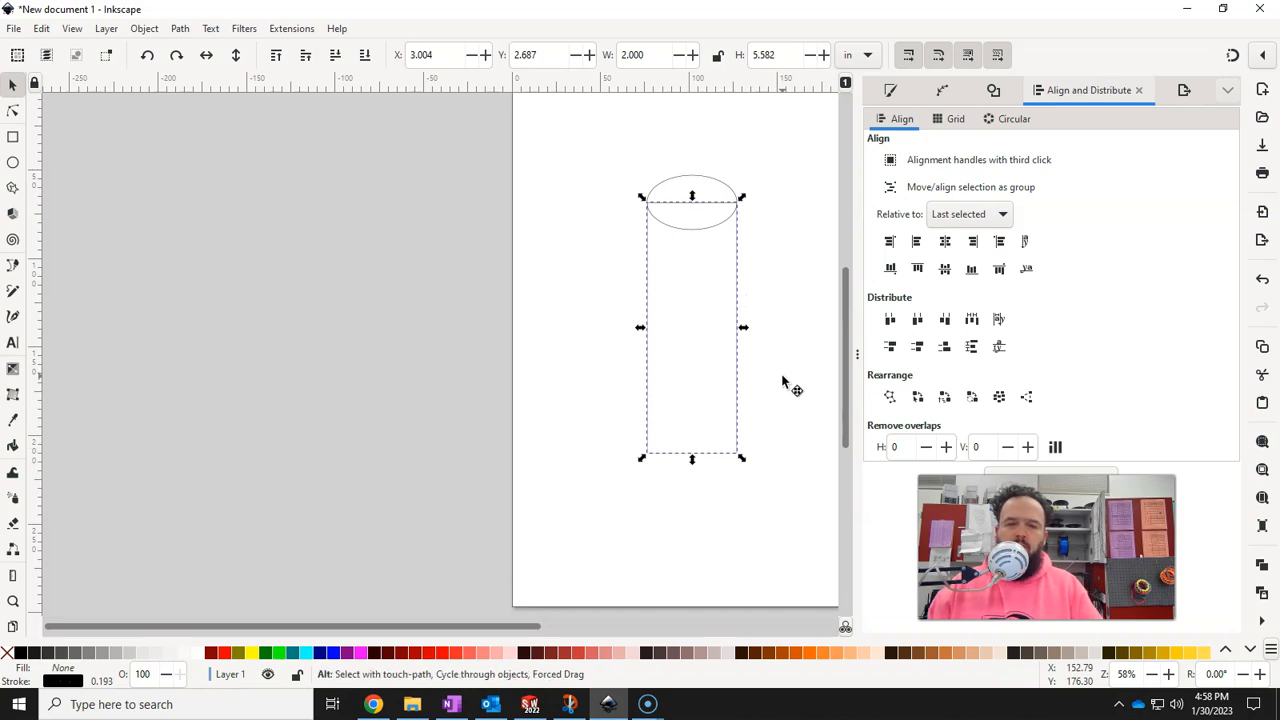
key("alt+Up")
key("alt+Up")
key("alt+Down")
key("alt+Down")
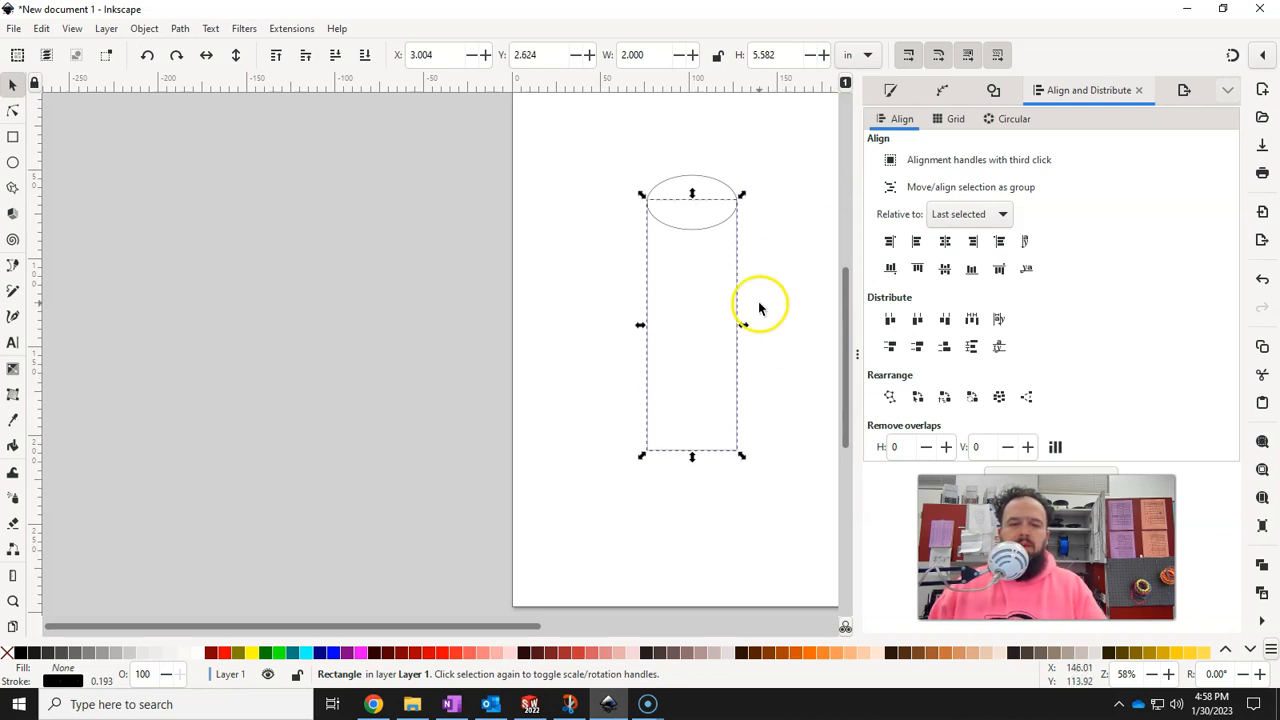
- Combine the rectangle and the ellipse into a single round-topped upright shape with Union
left_click(716, 225, "shift")
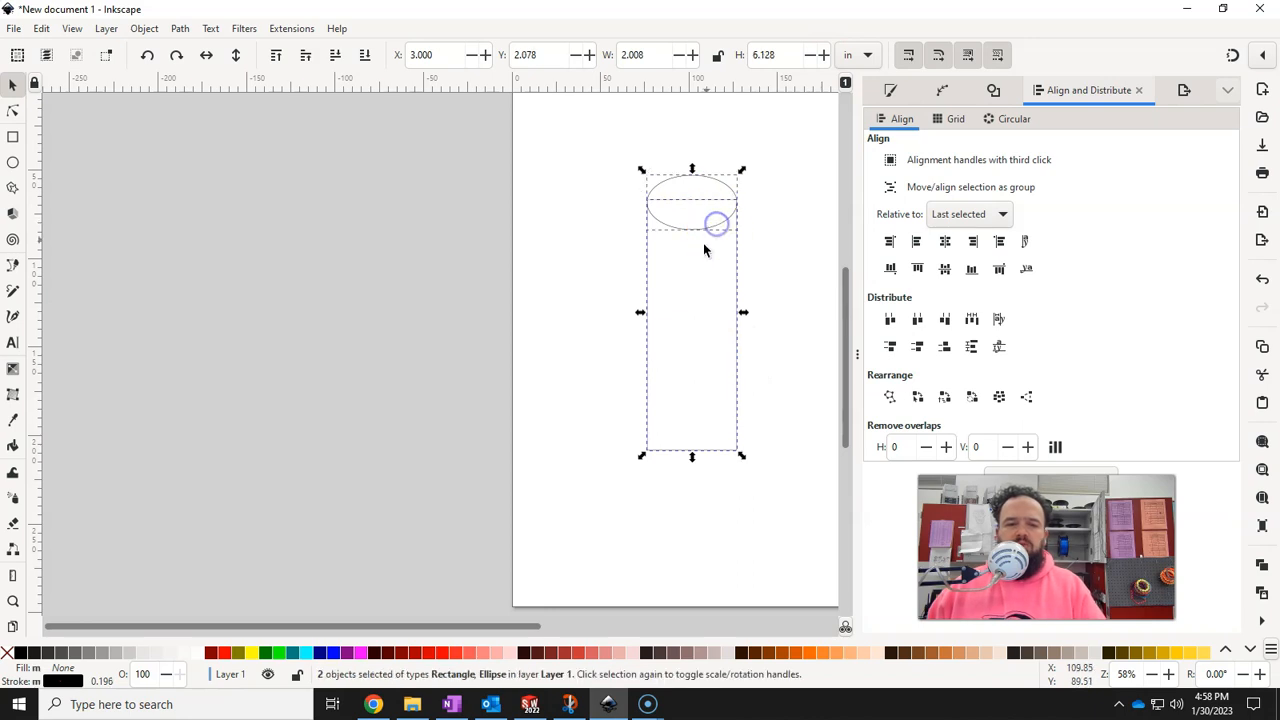
left_click(178, 28)
left_click(213, 112)
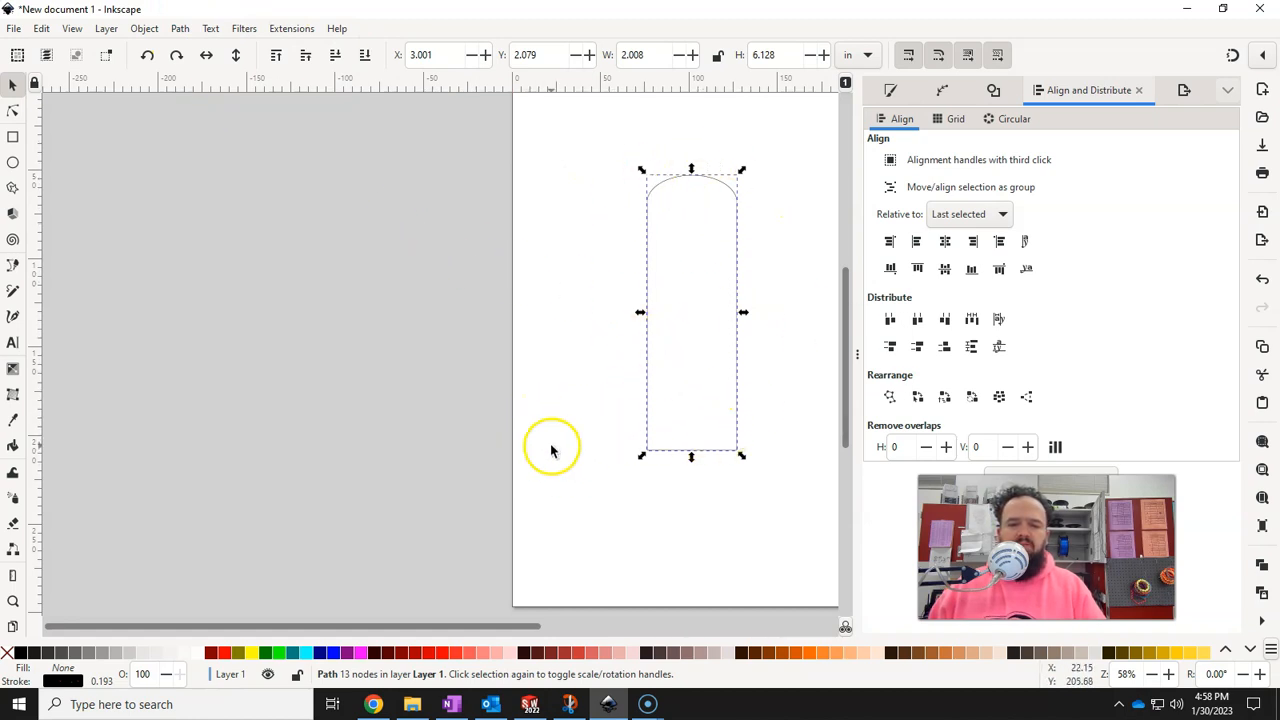
- Draw a closed foot path about 3.55 in wide and 1.95 in high, curving from the upright's left side and overlapping its base
left_click(12, 268)
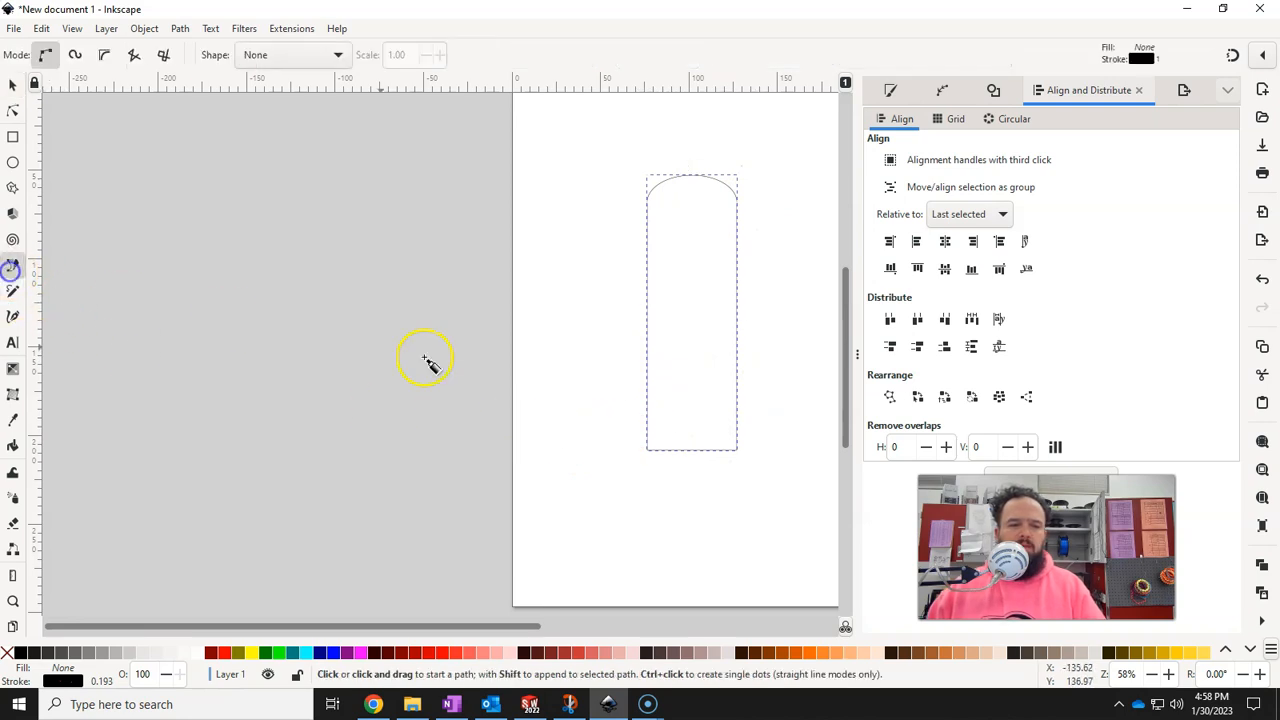
left_click(647, 375)
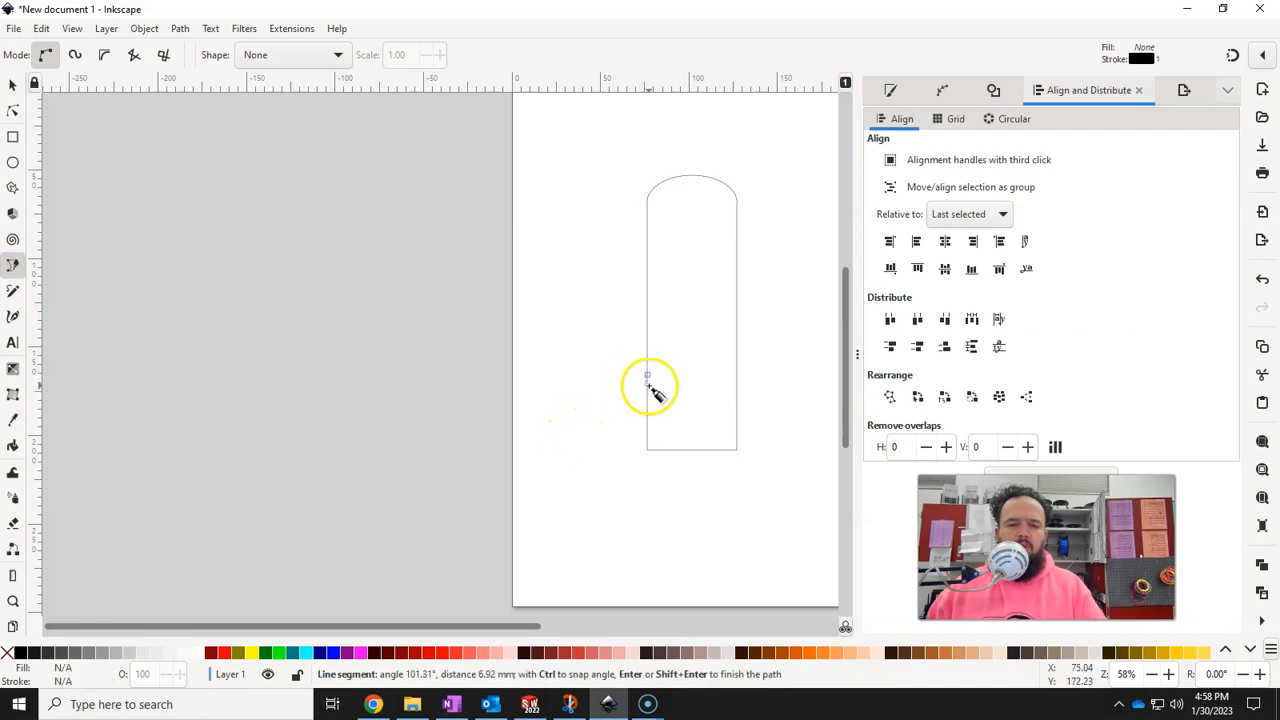
left_click_drag(619, 417, 590, 426)
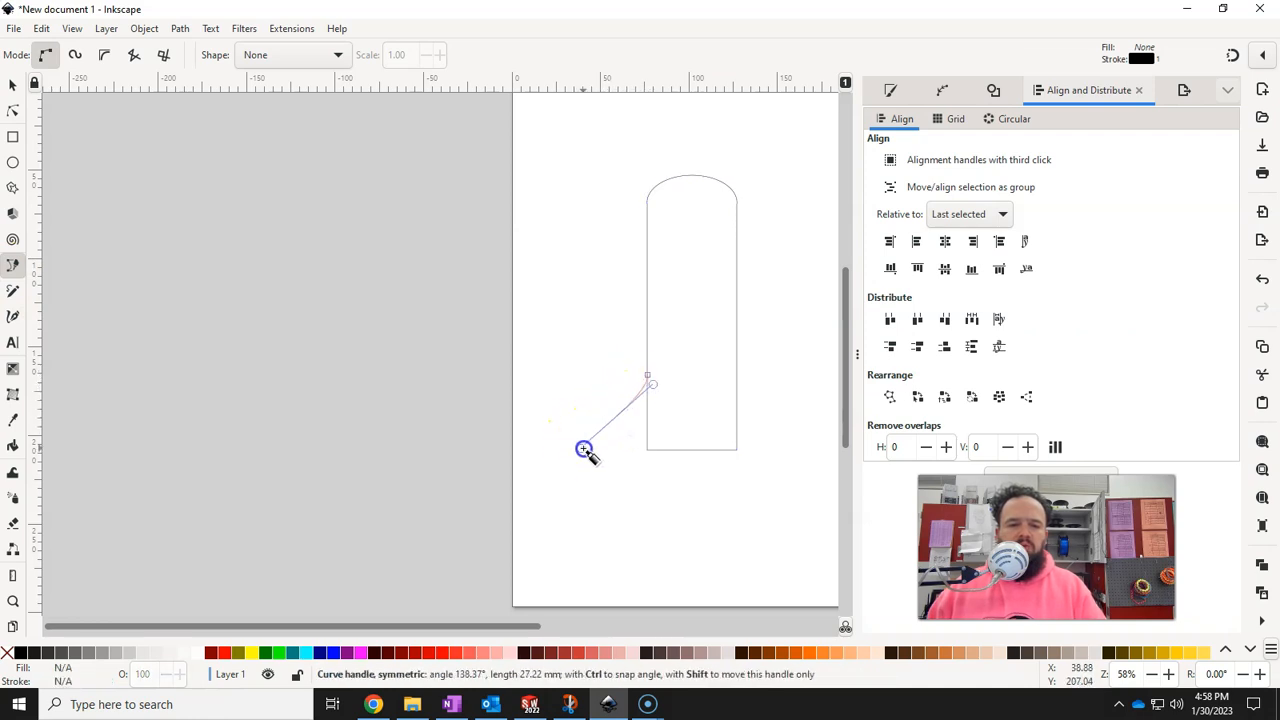
left_click_drag(584, 449, 582, 447)
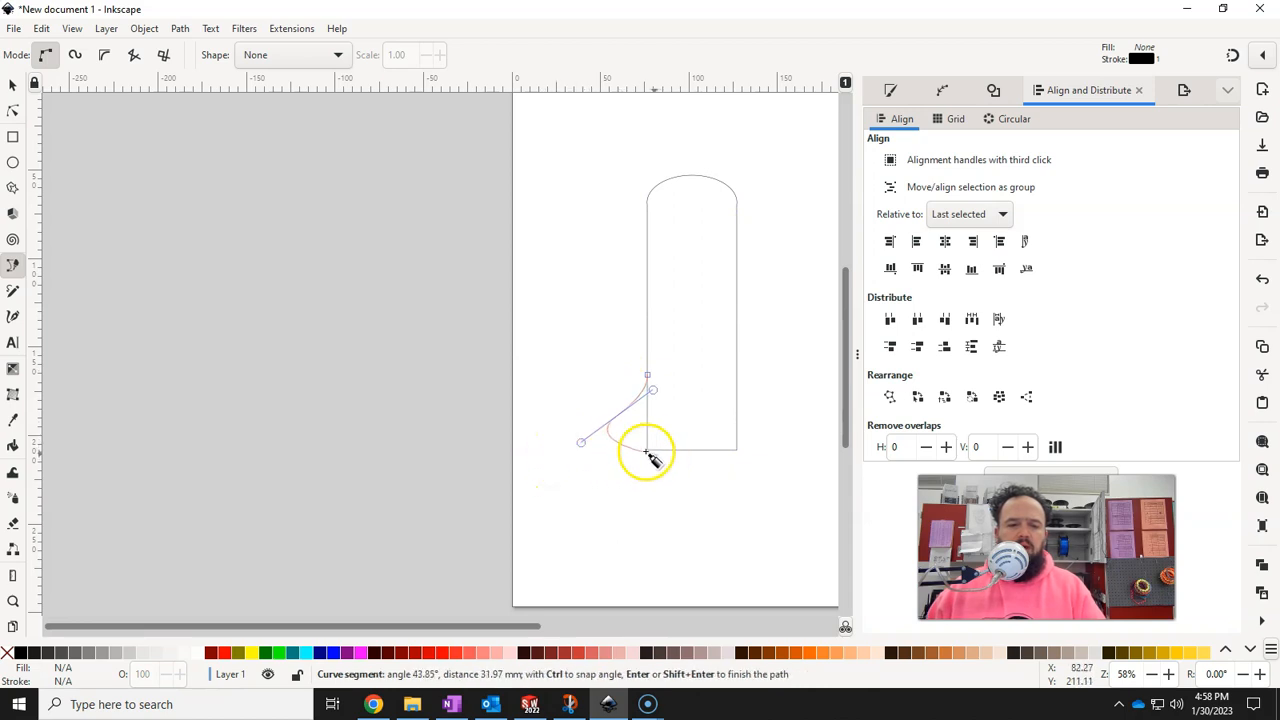
left_click(548, 463)
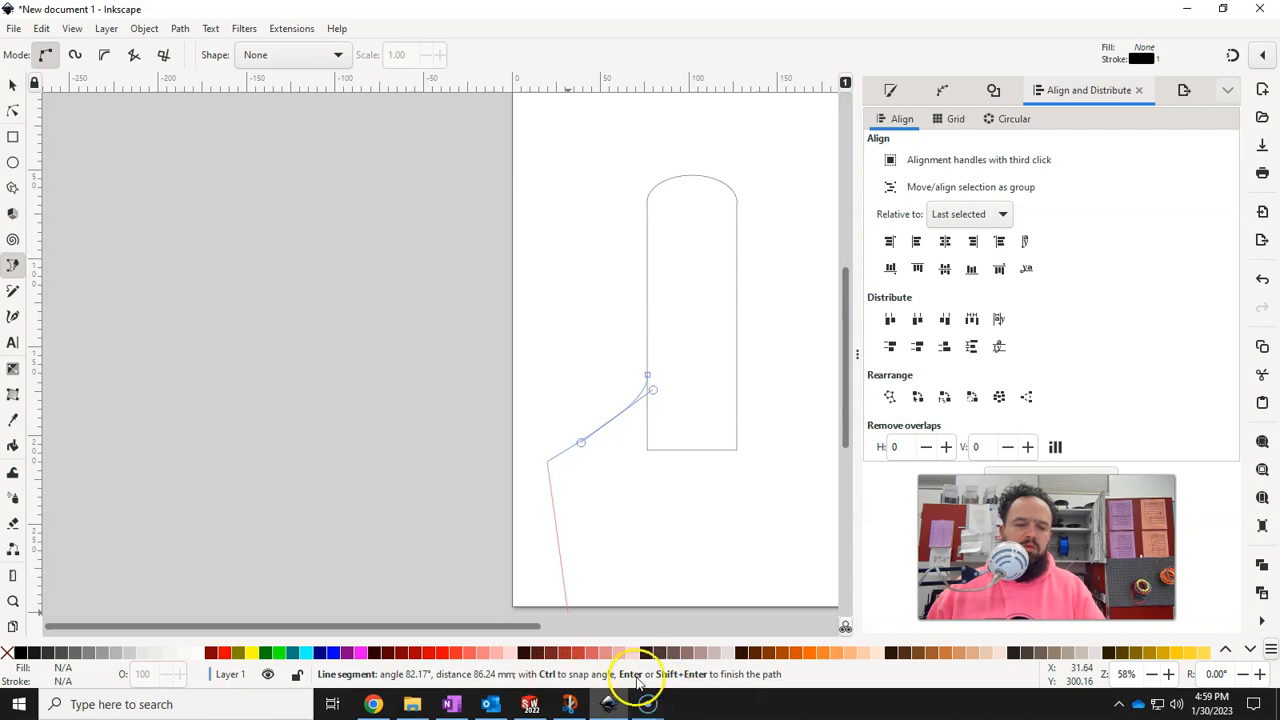
left_click(706, 461)
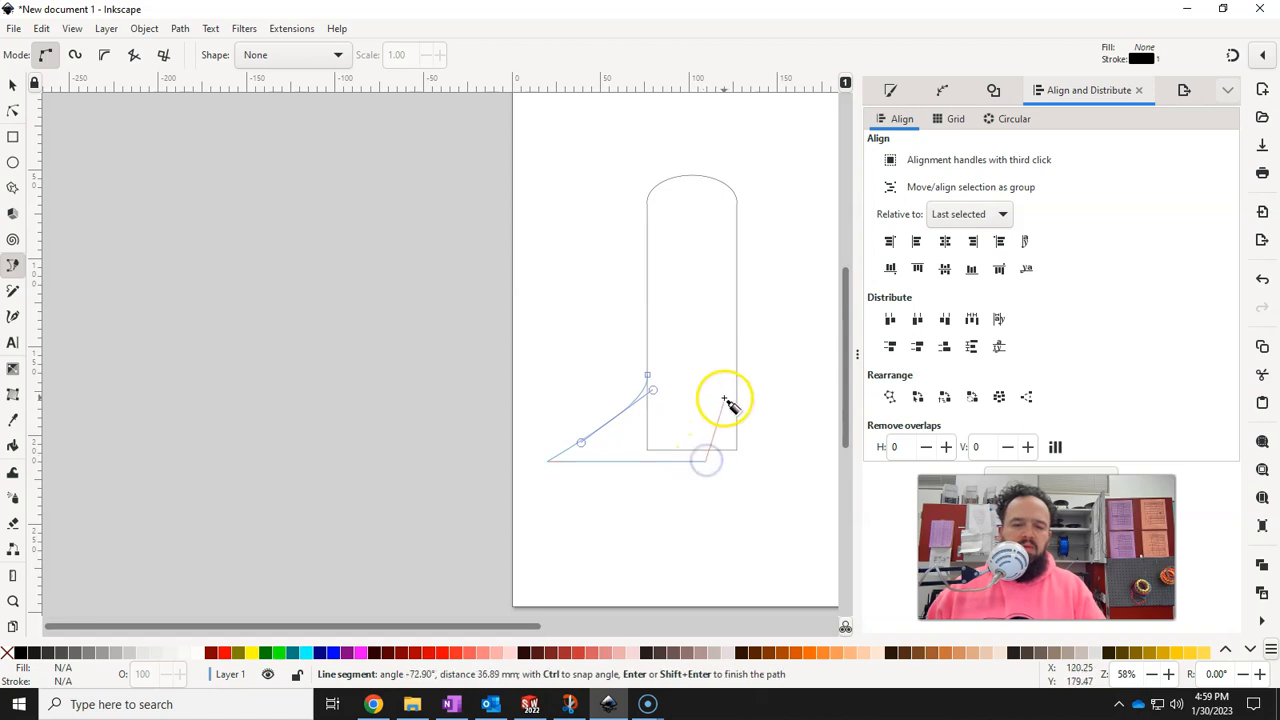
key("shift+Return")
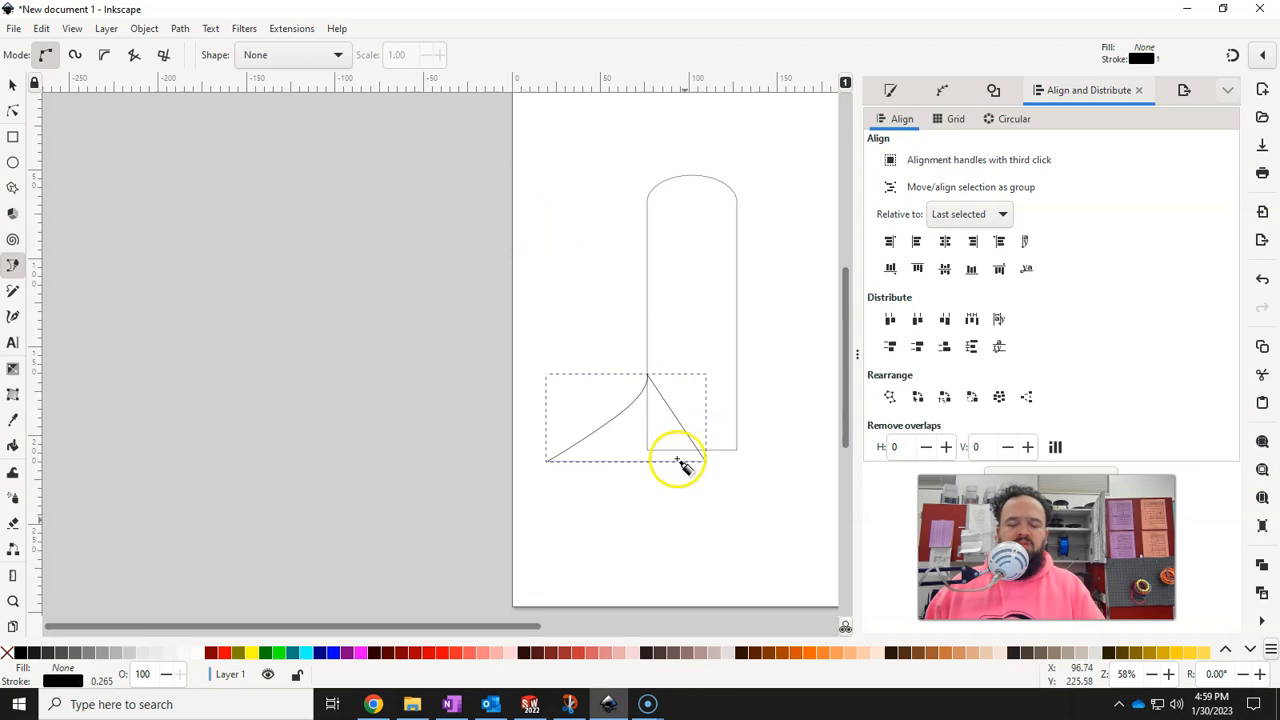
- Move the foot curve's middle node to about X 53.8 mm, Y 199.4 mm to make the flare concave
left_click(10, 85)
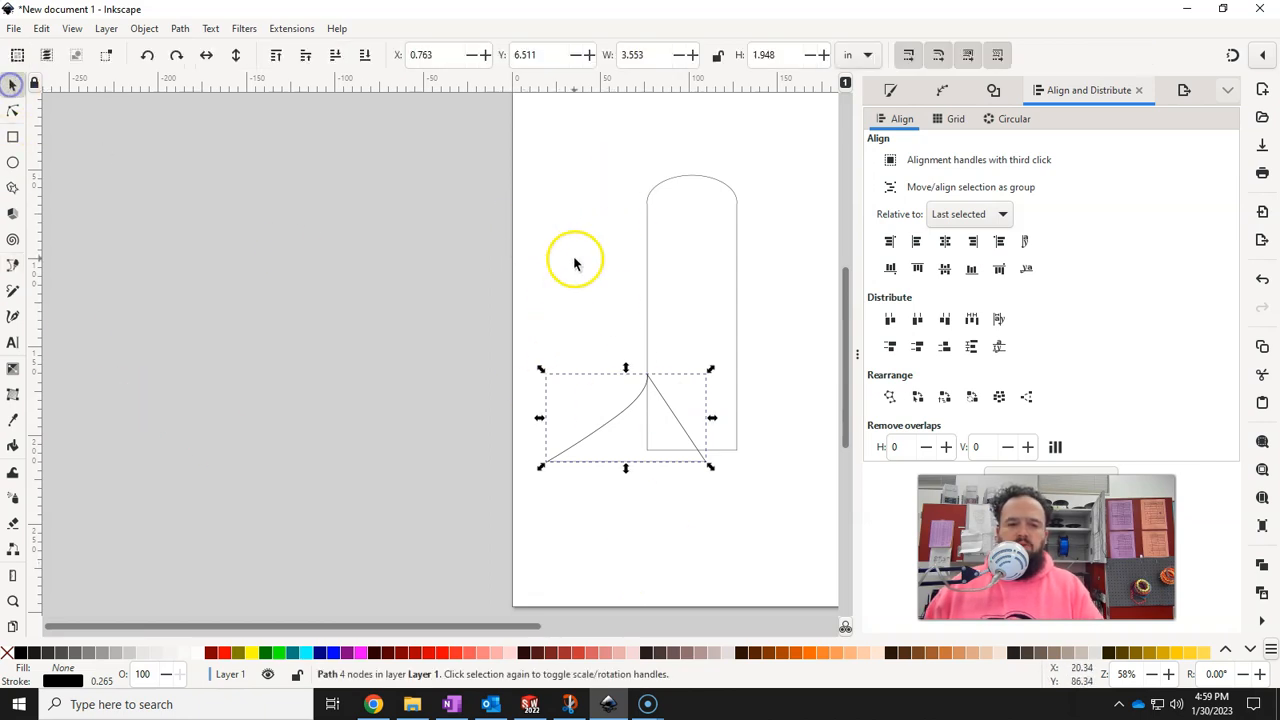
left_click(620, 425)
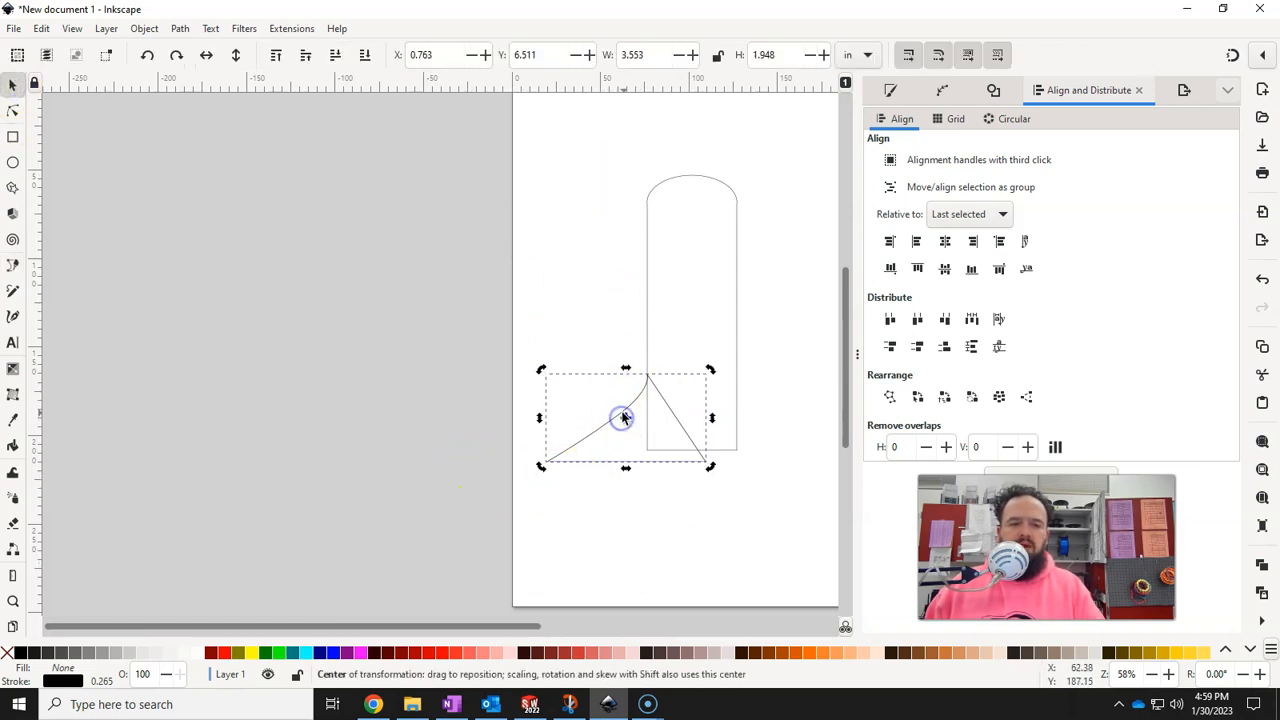
left_click(13, 113)
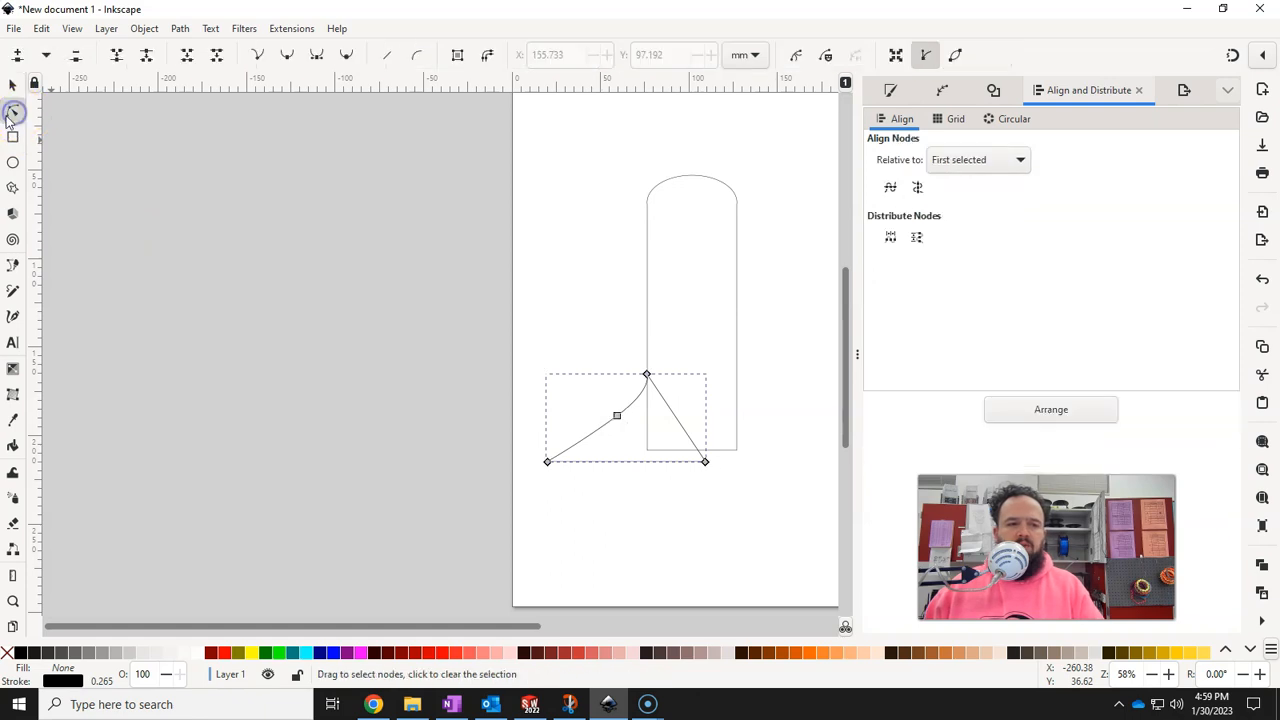
mouse_move(617, 415)
left_mouse_down()
mouse_move(607, 438)
mouse_move(633, 413)
left_mouse_up()
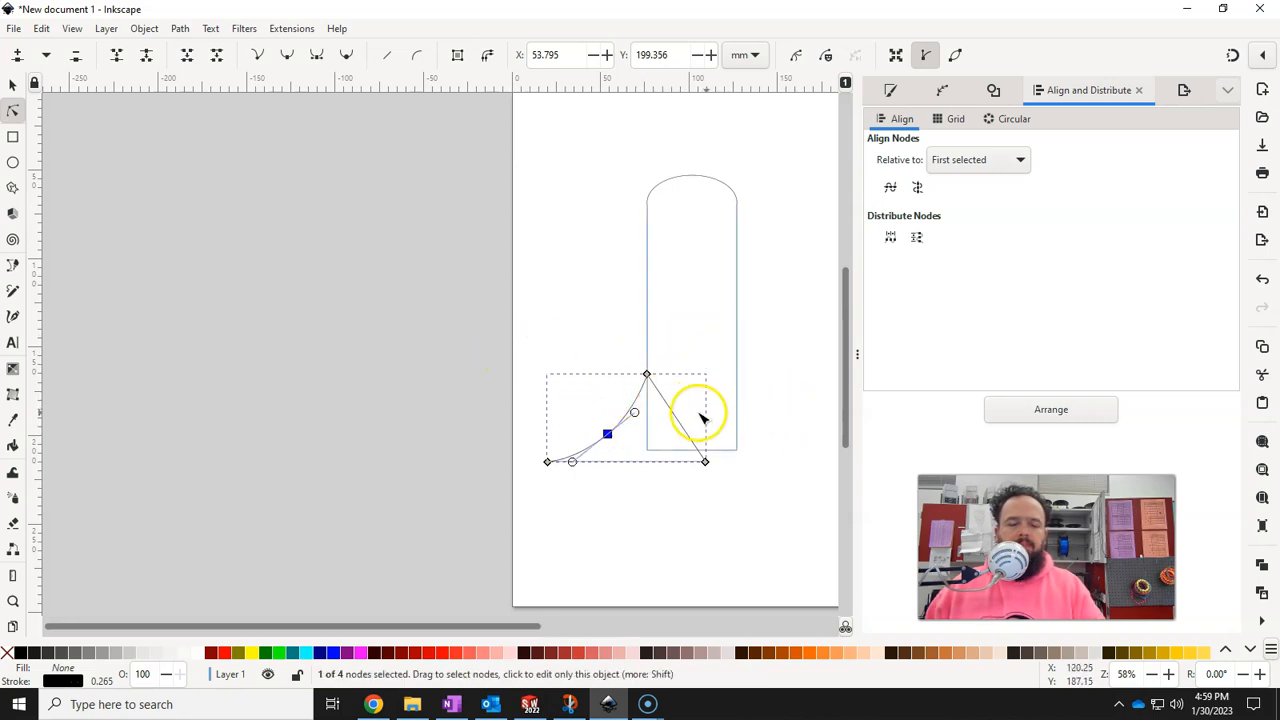
- Merge the curved foot and the round-topped upright into one shape with Union
left_click(13, 85)
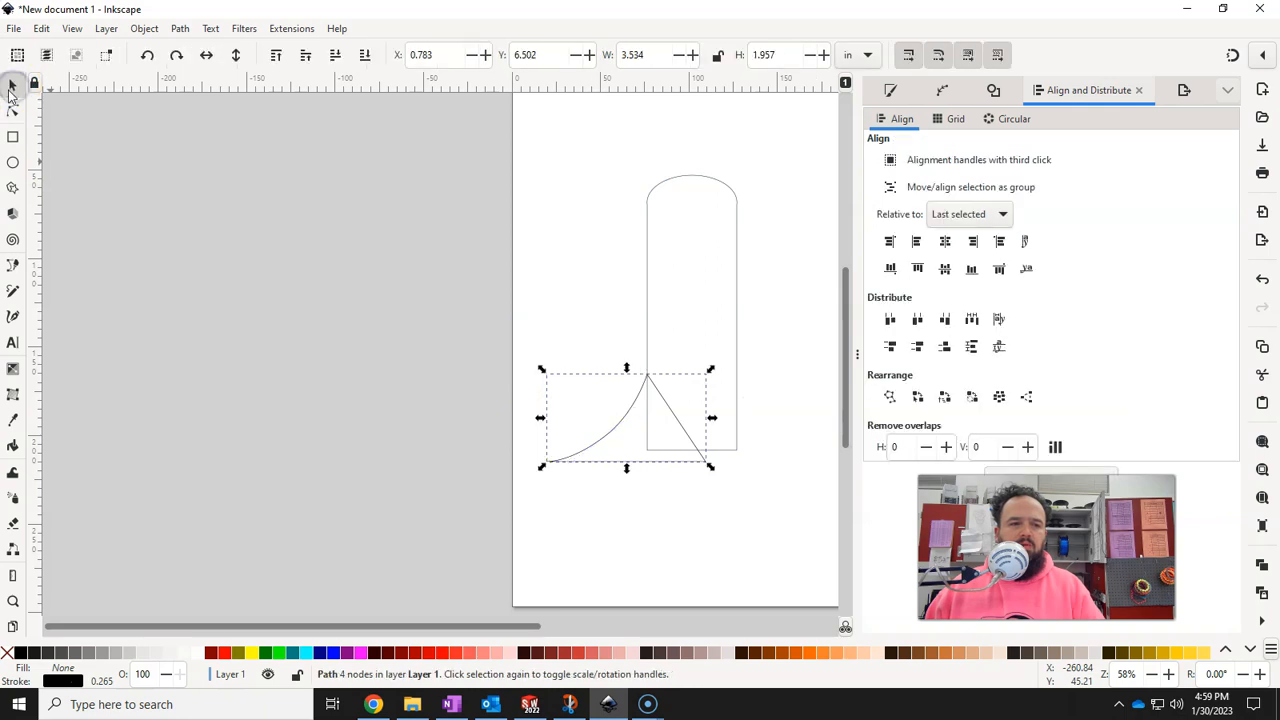
left_click(648, 245, "shift")
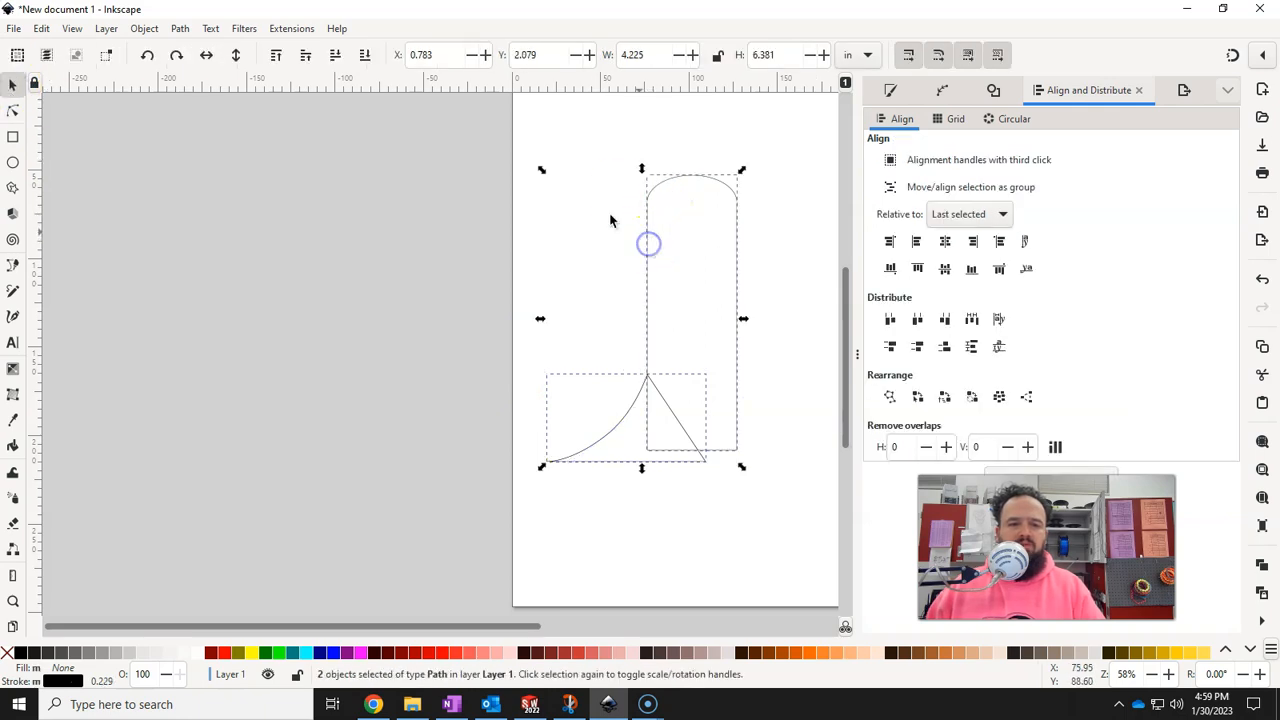
left_click(178, 30)
left_click(186, 33)
left_click(211, 110)
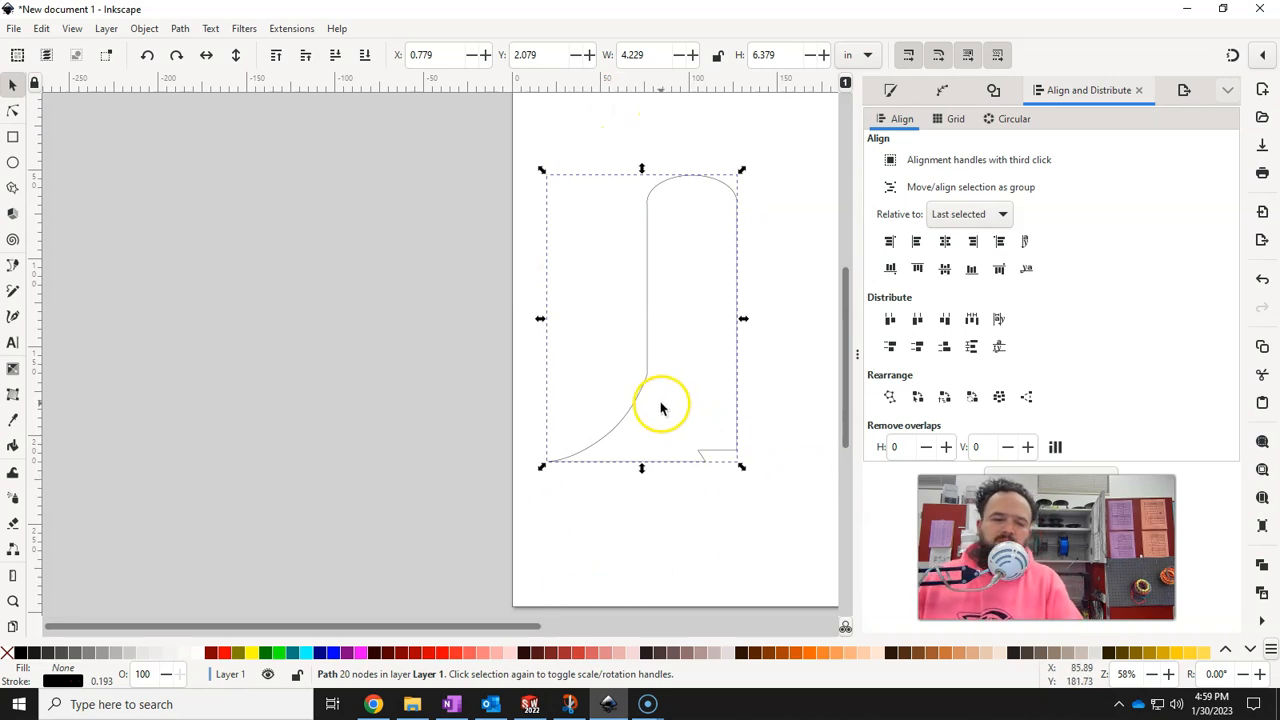
- Draw a rectangle about 2.16 in wide and 9 in high covering the upright's right half, with its left edge on the centerline
left_click(14, 136)
left_click_drag(698, 129, 791, 533)
left_click(13, 85)
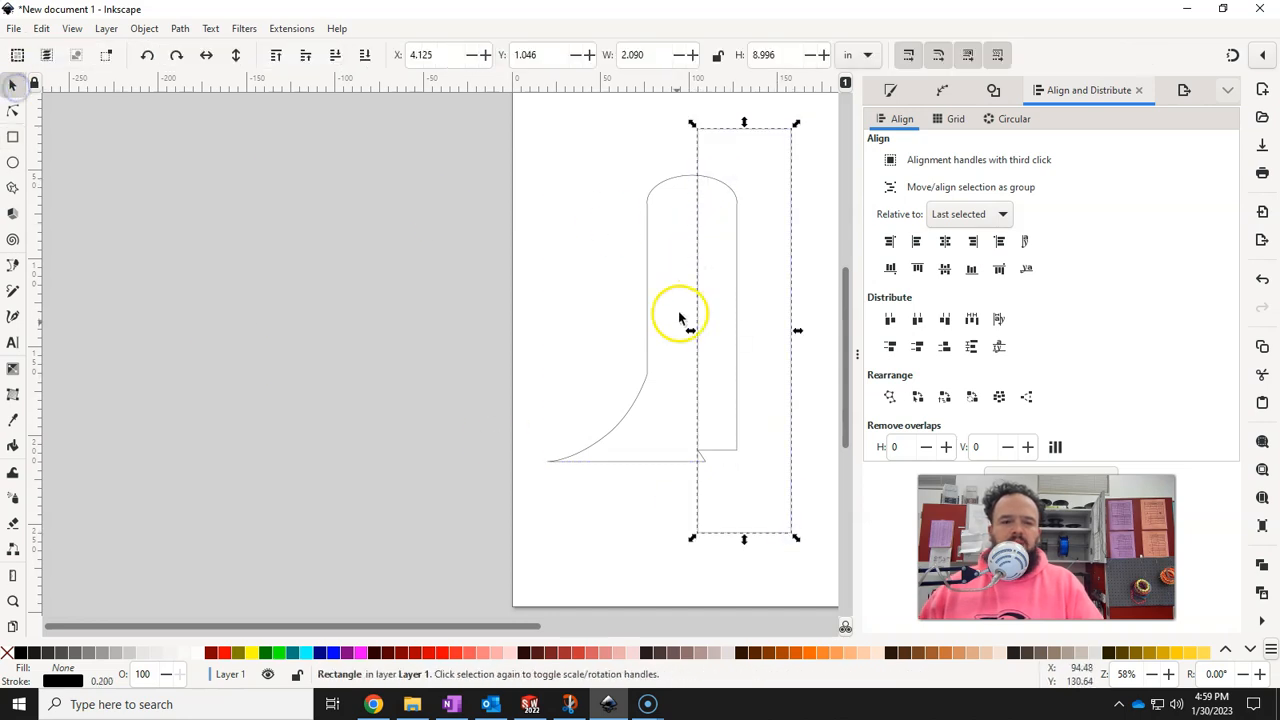
left_click_drag(690, 332, 686, 333)
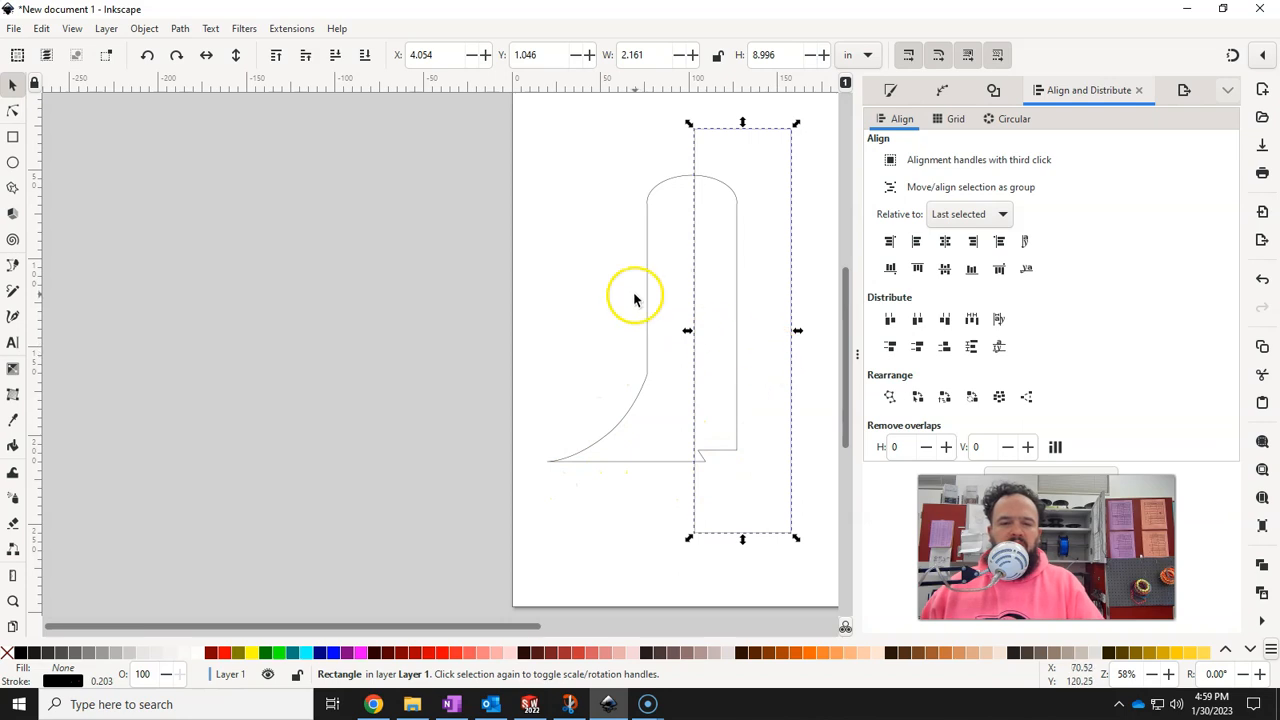
- Cut away the right half of the upright by subtracting the rectangle with Difference
left_click(646, 322, "shift")
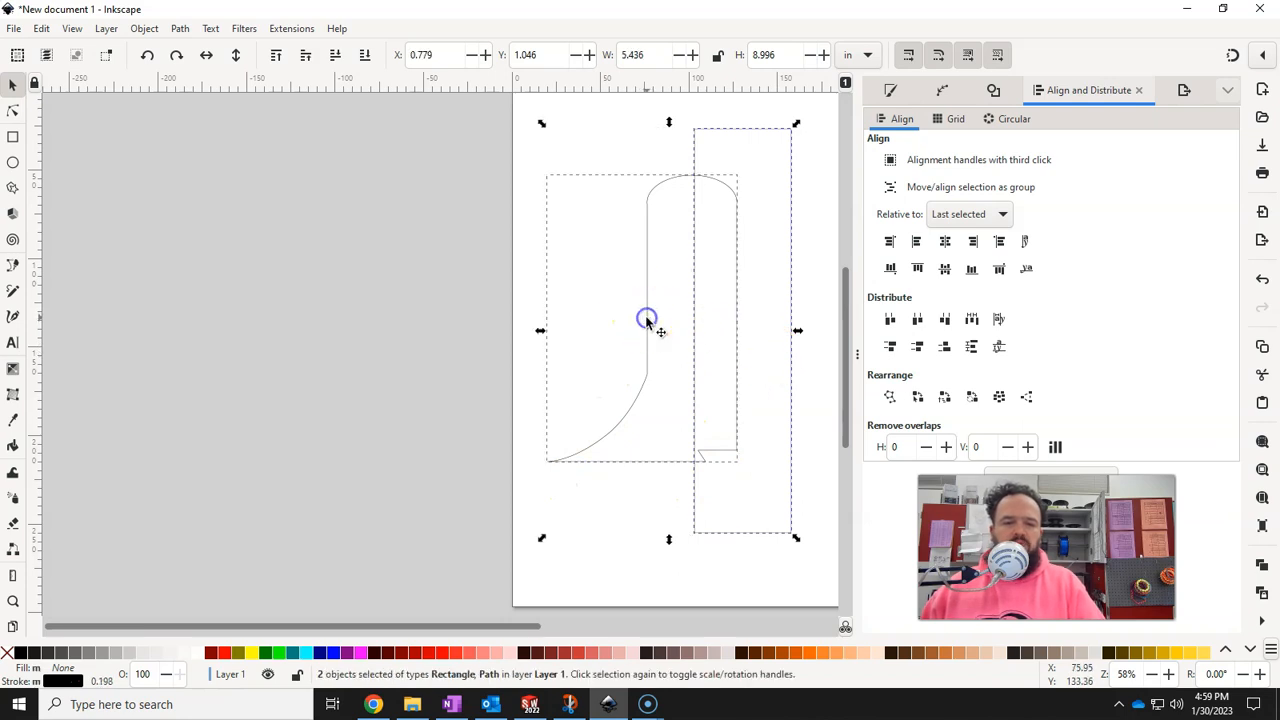
left_click(177, 28)
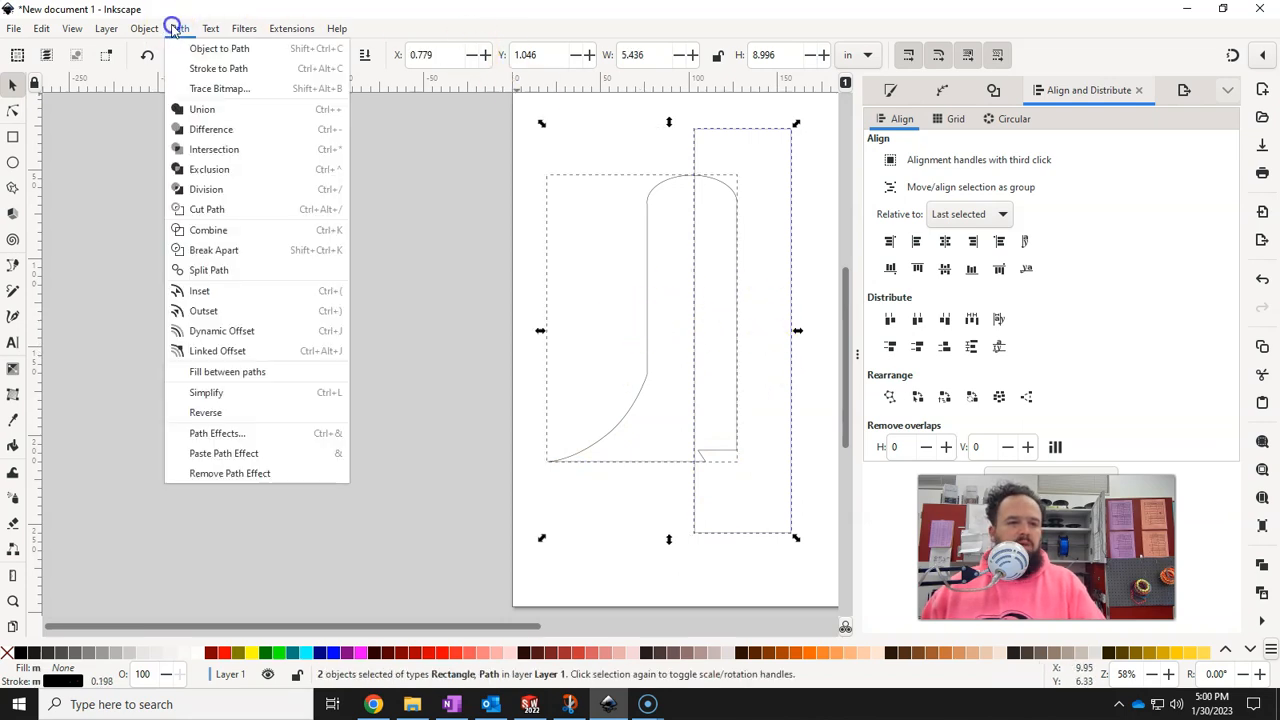
left_click(207, 130)
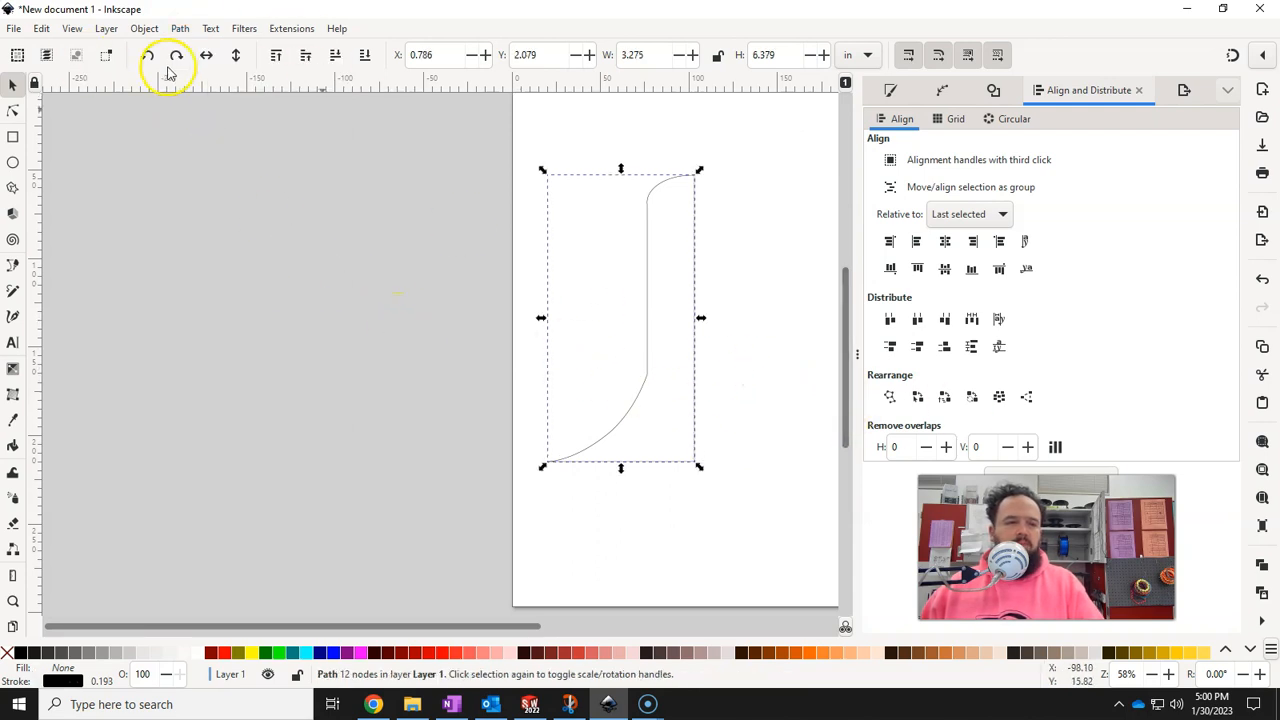
- Duplicate the half profile, flip the copy horizontally, and place it against the original's straight edge
right_click(649, 263)
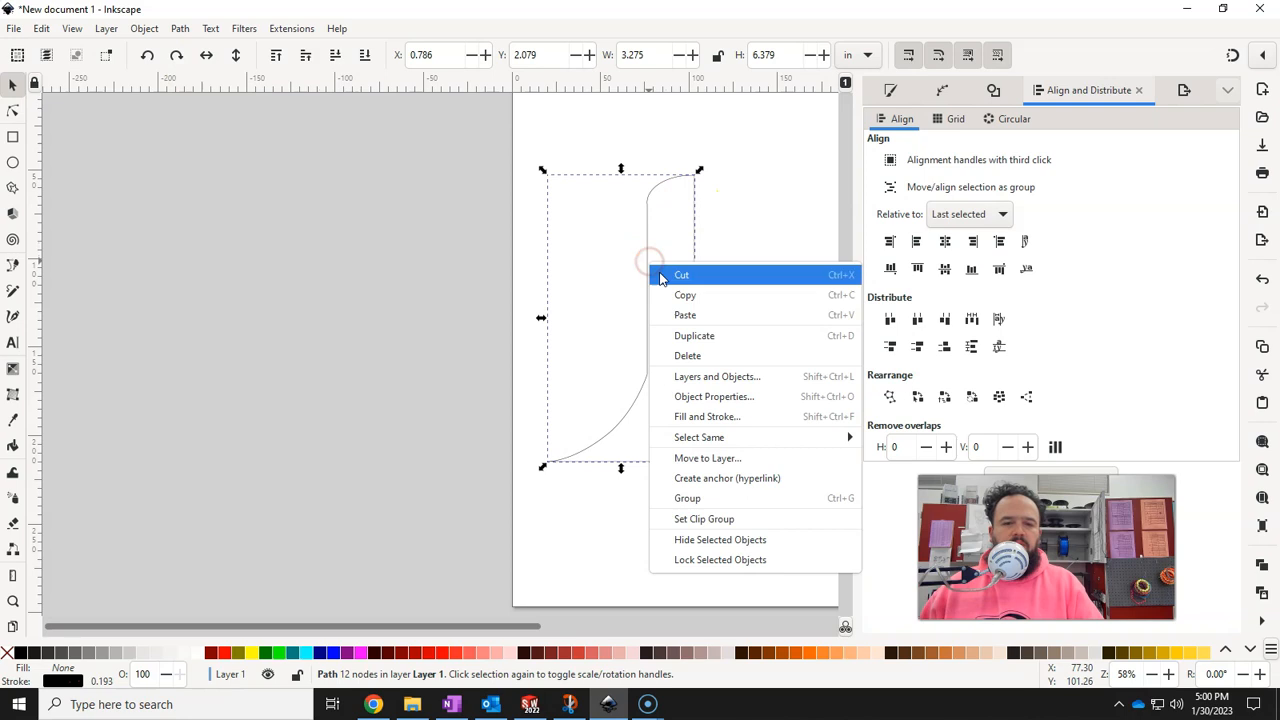
left_click(697, 334)
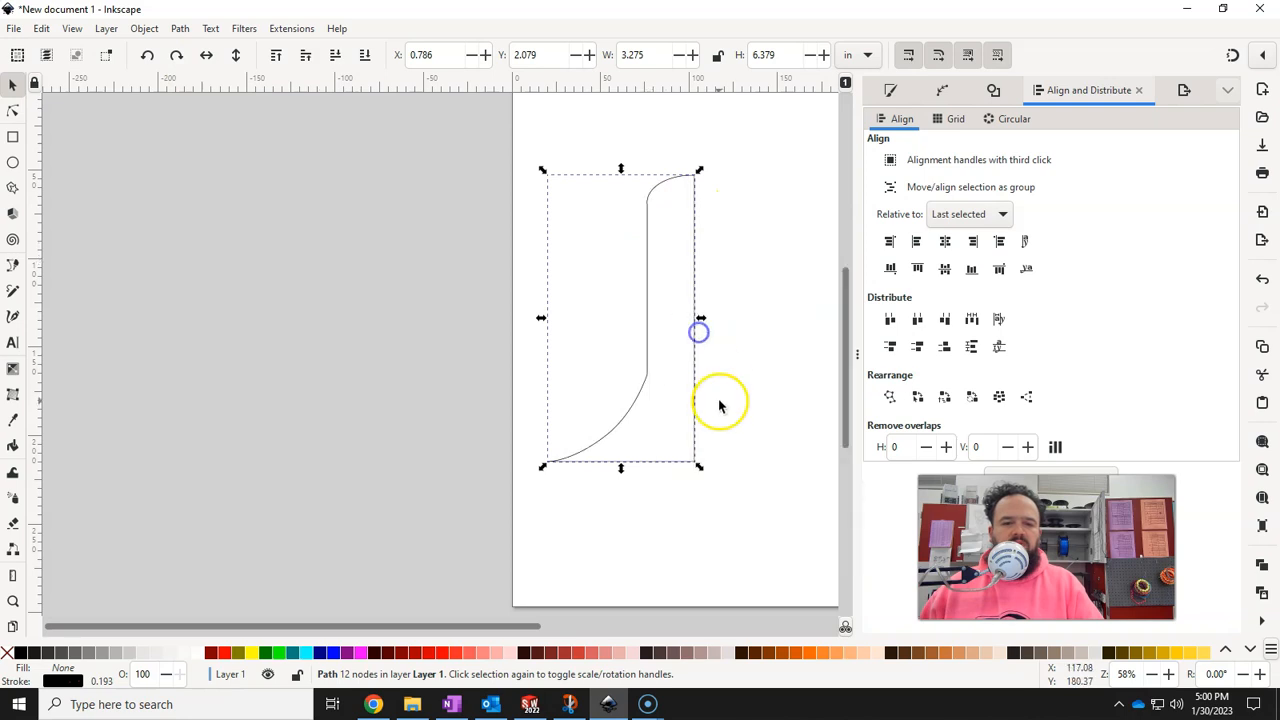
left_click(207, 57)
left_click_drag(591, 331, 742, 344)
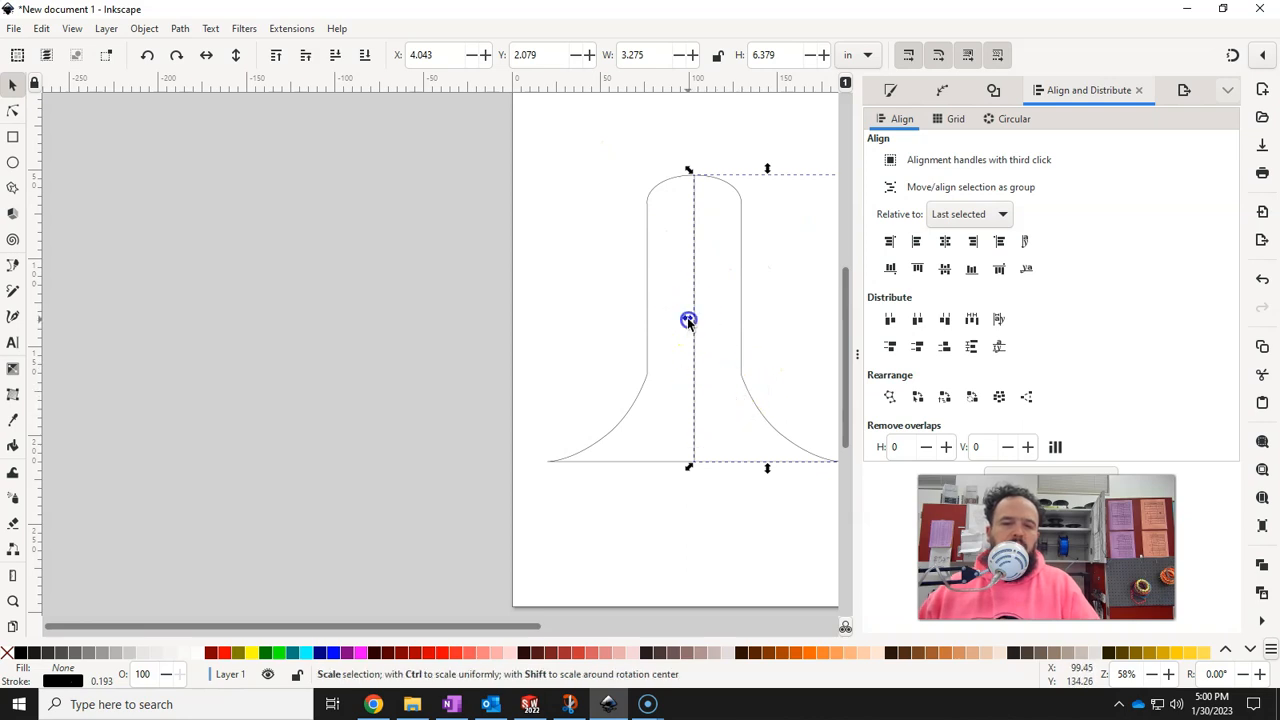
- Widen the mirrored half to about 3.29 in so it meets the original, and merge both halves with Union
mouse_move(686, 318)
left_mouse_down()
mouse_move(649, 314)
mouse_move(687, 314)
left_mouse_up()
left_click(708, 167)
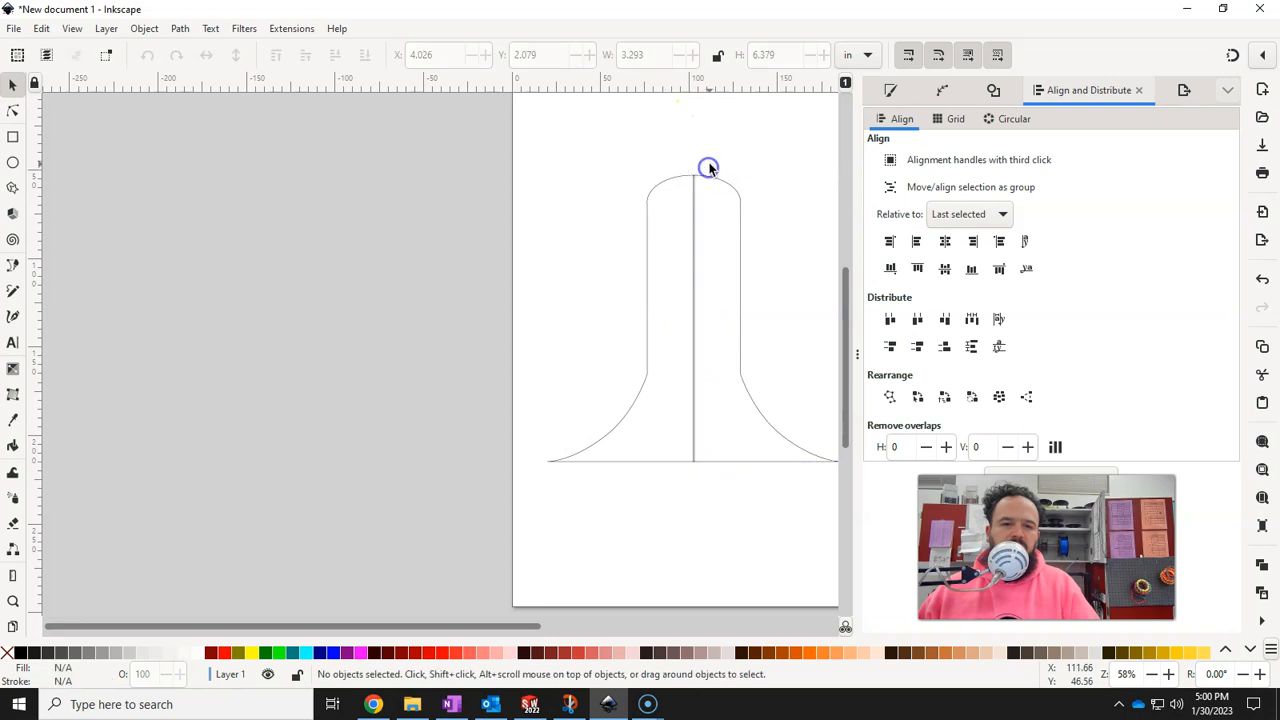
left_click(648, 248)
left_click(740, 215, "shift")
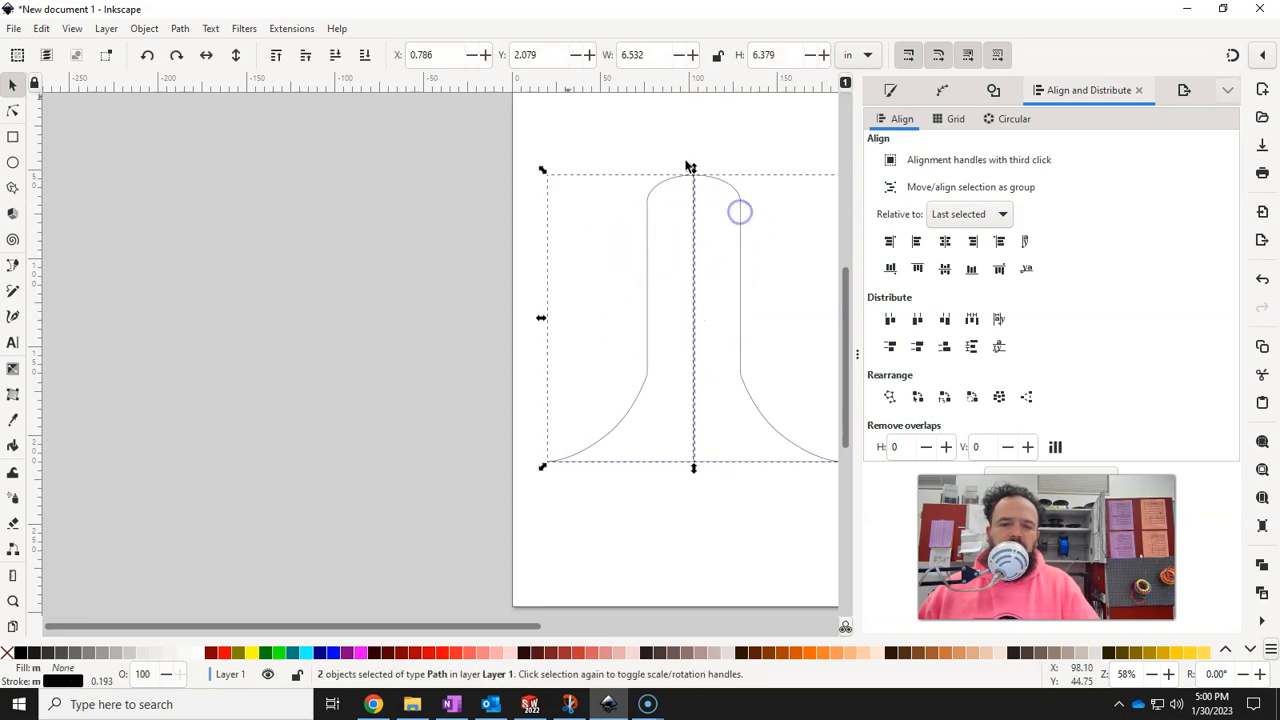
left_click(178, 28)
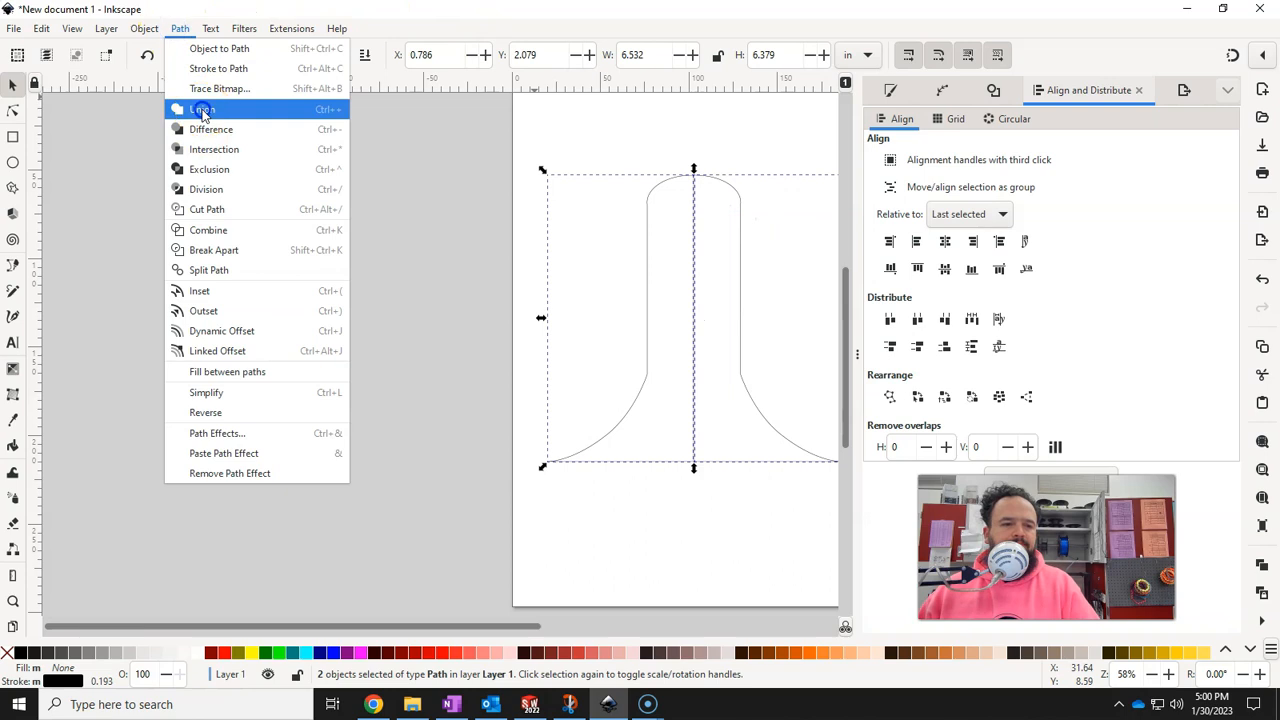
left_click(200, 107)
left_click(700, 520)
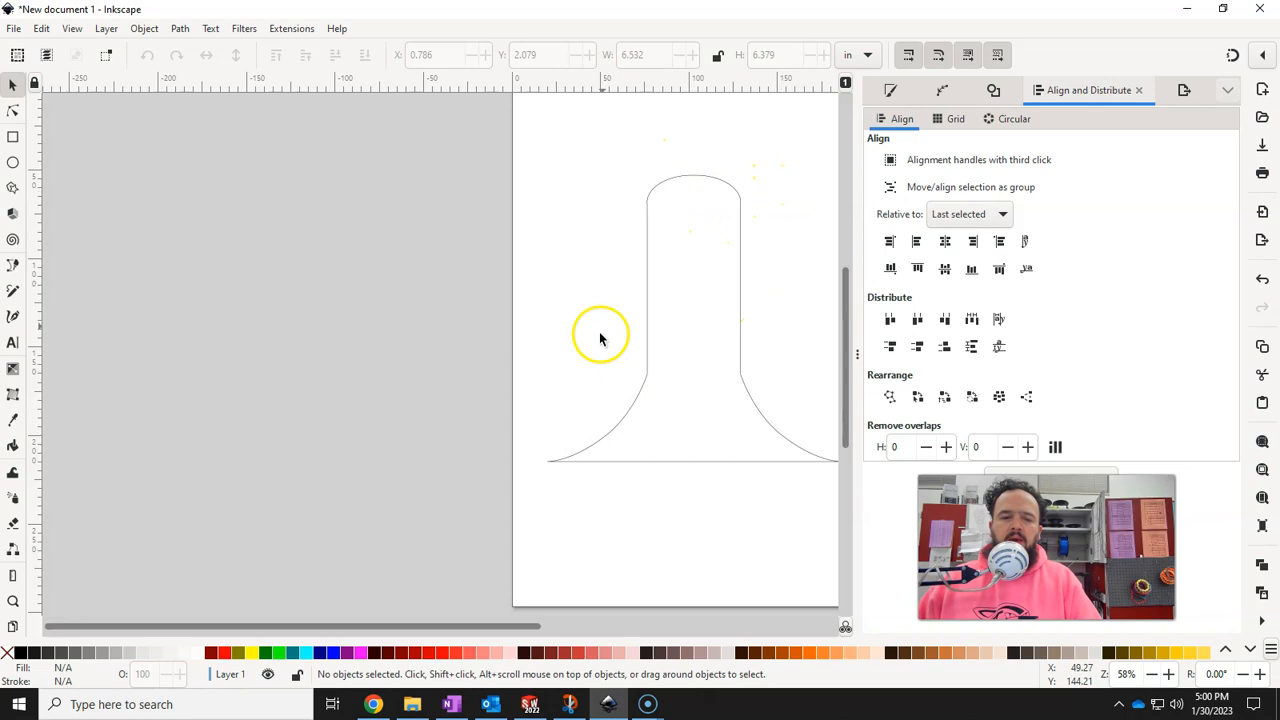
- Try smoothing the node where the upright's left side meets the flared foot, and undo the change
left_click(741, 379)
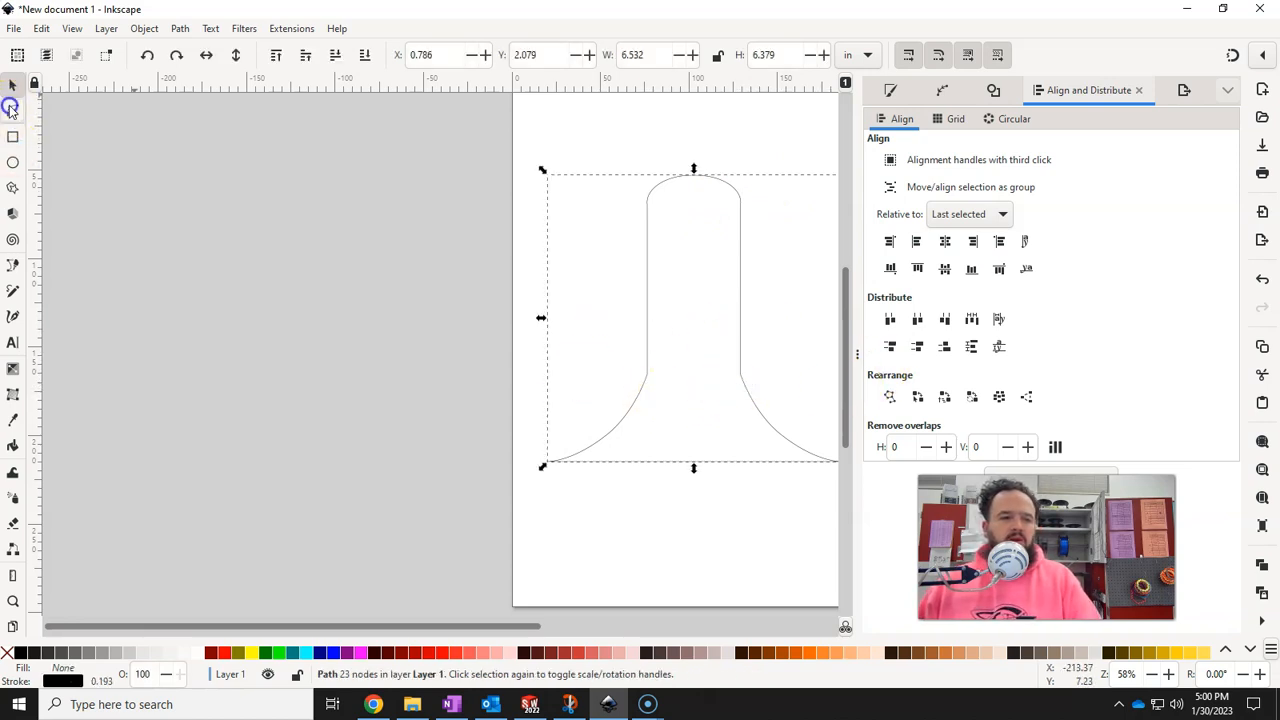
left_click(11, 109)
left_click(649, 375)
scroll(660, 392, "up", 5)
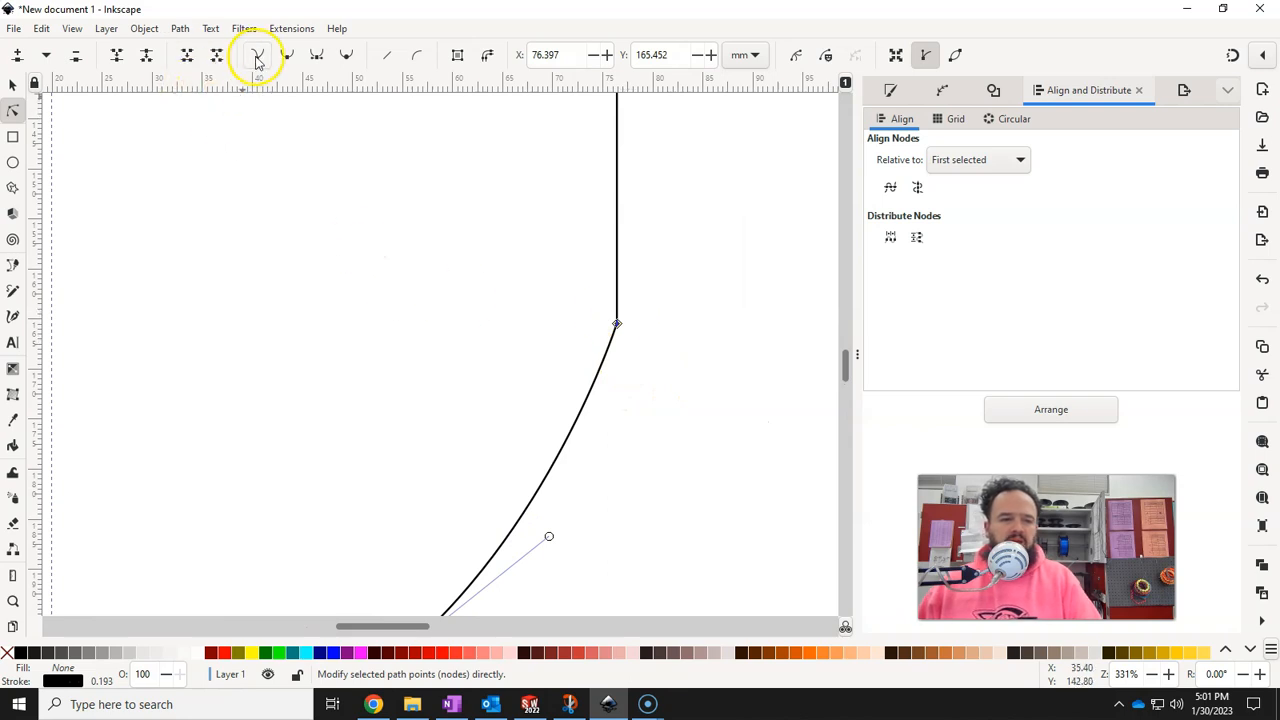
left_click(297, 62)
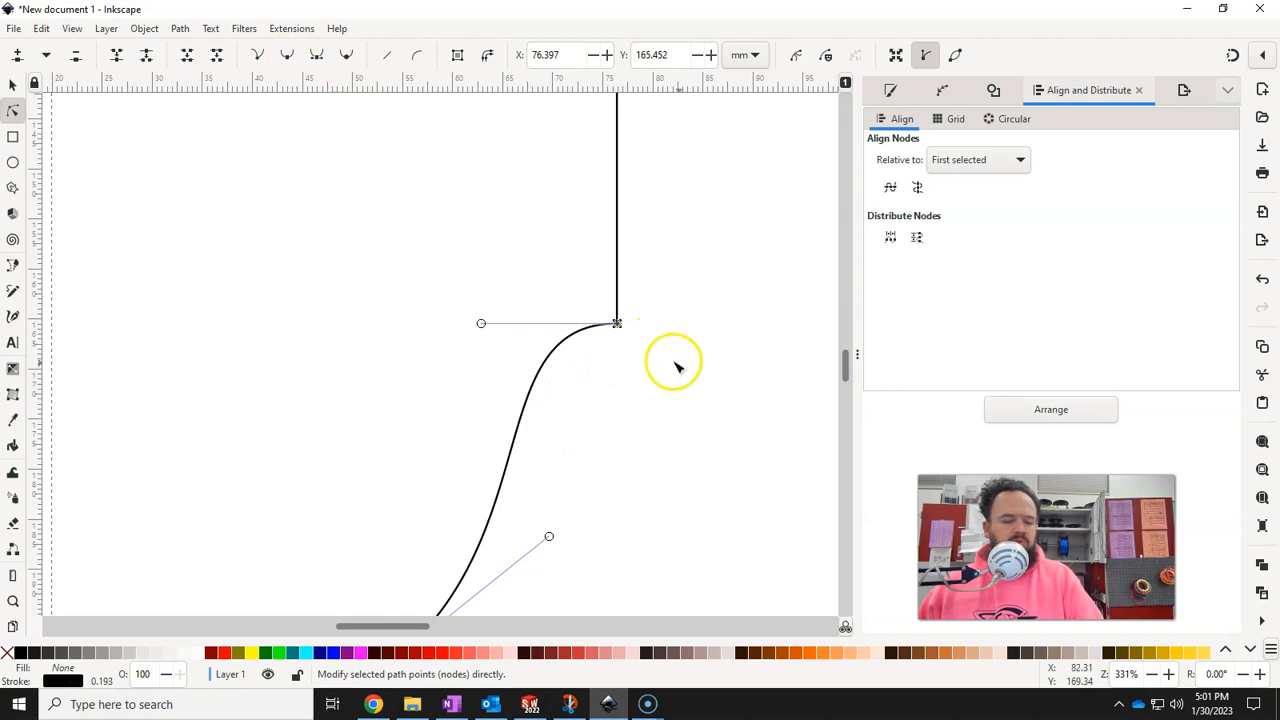
key("ctrl+z")
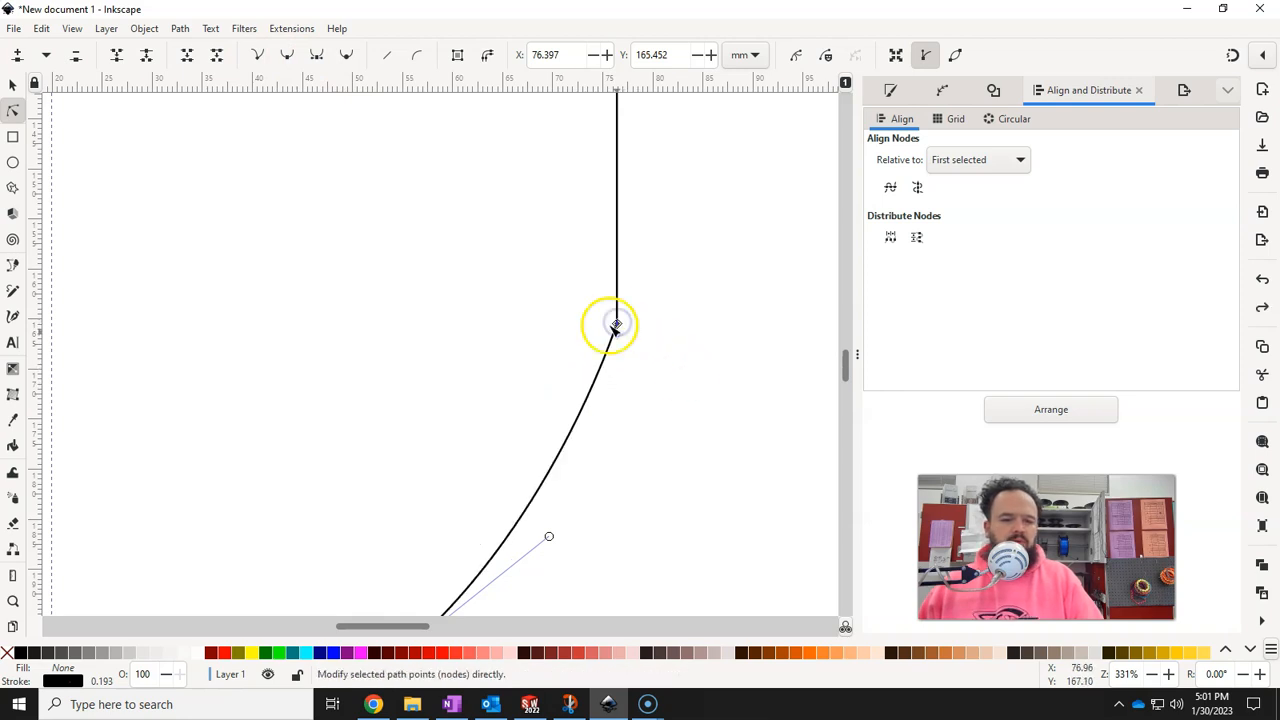
- Make the left junction's node symmetric, shorten its handles, and pull it about 2 mm down from the corner
scroll(614, 322, "up", 3)
left_click_drag(606, 302, 611, 353)
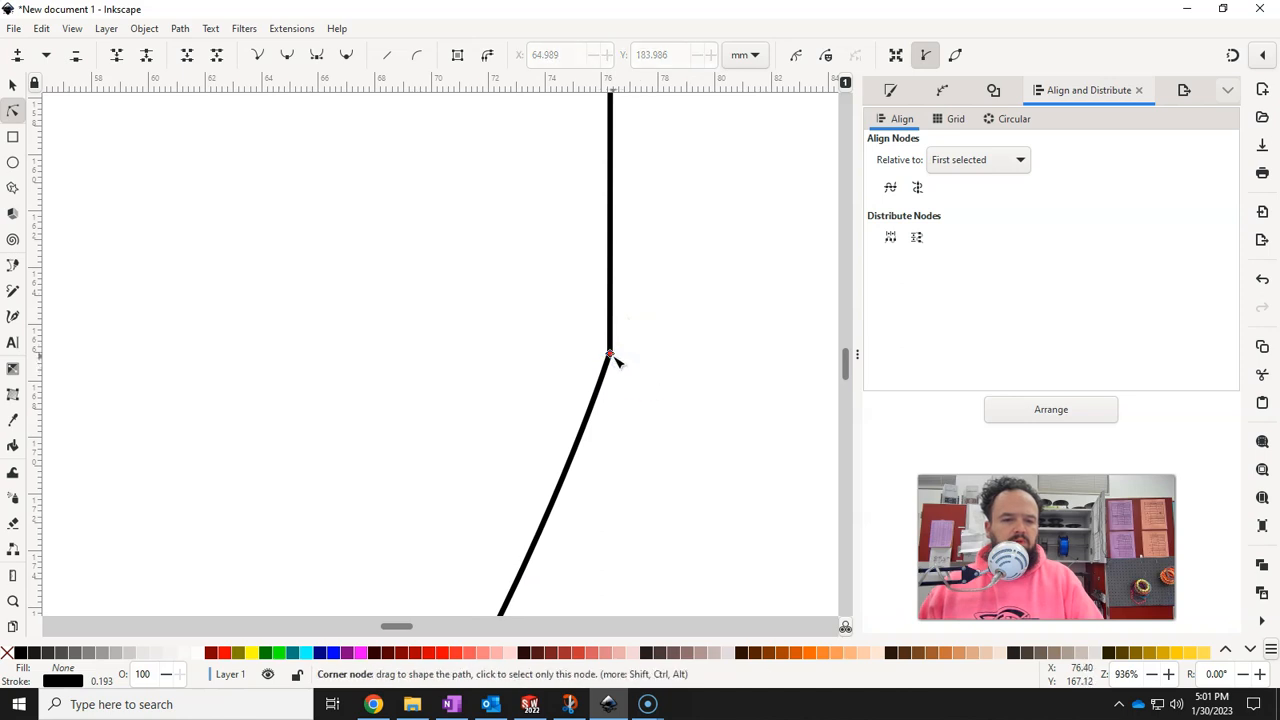
left_click(315, 56)
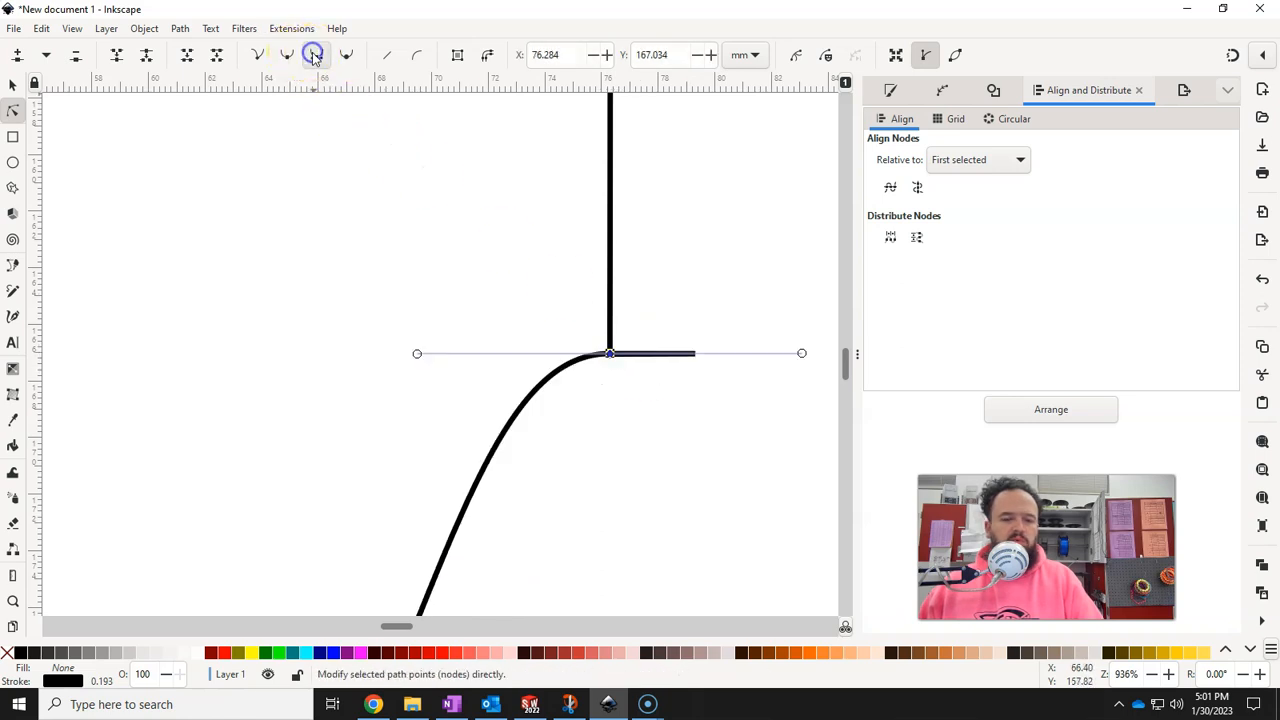
left_click_drag(802, 353, 702, 369)
left_click_drag(611, 352, 612, 416)
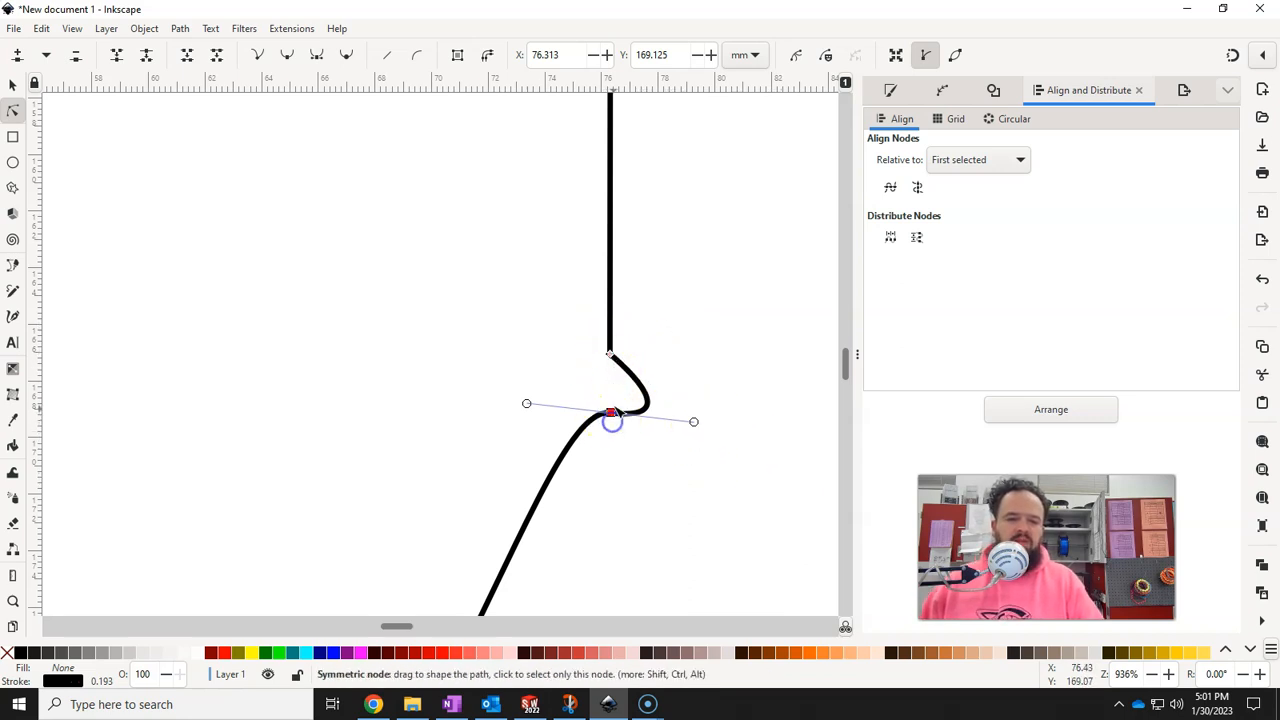
- Delete the displaced symmetric node below the left junction and select the remaining corner node
left_click(614, 413)
left_click(614, 413, "ctrl+alt")
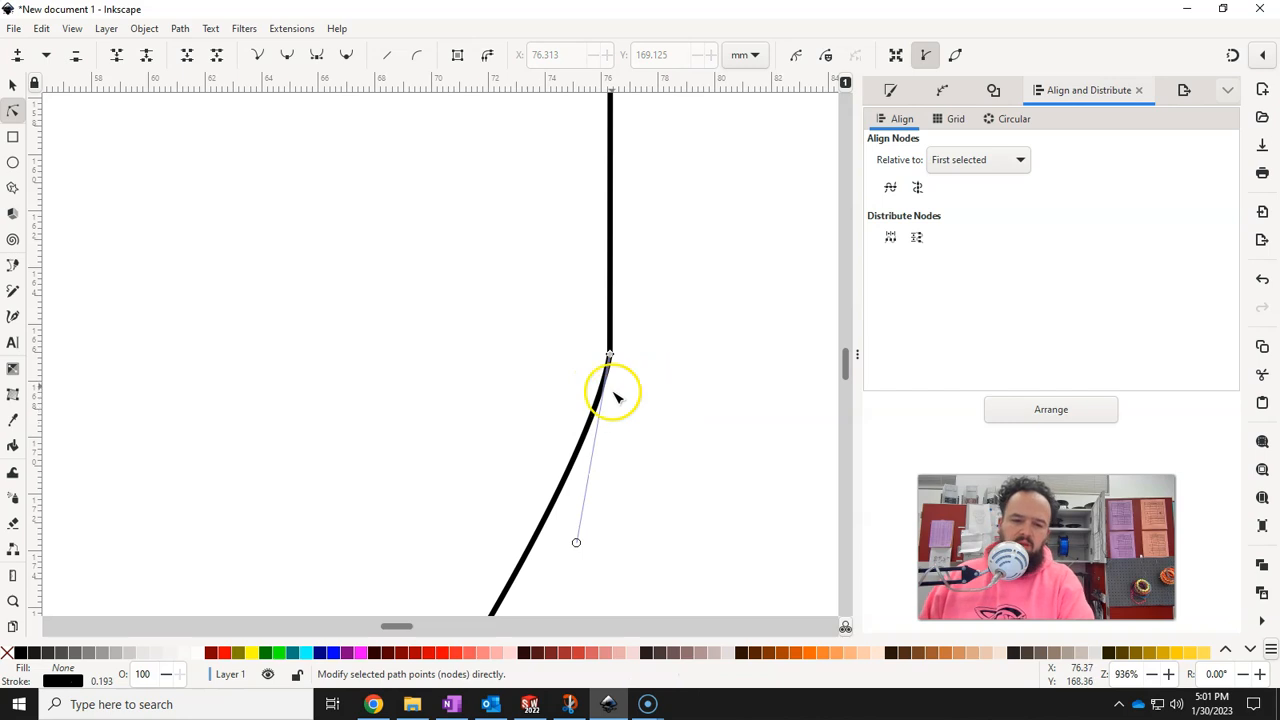
left_click(610, 355)
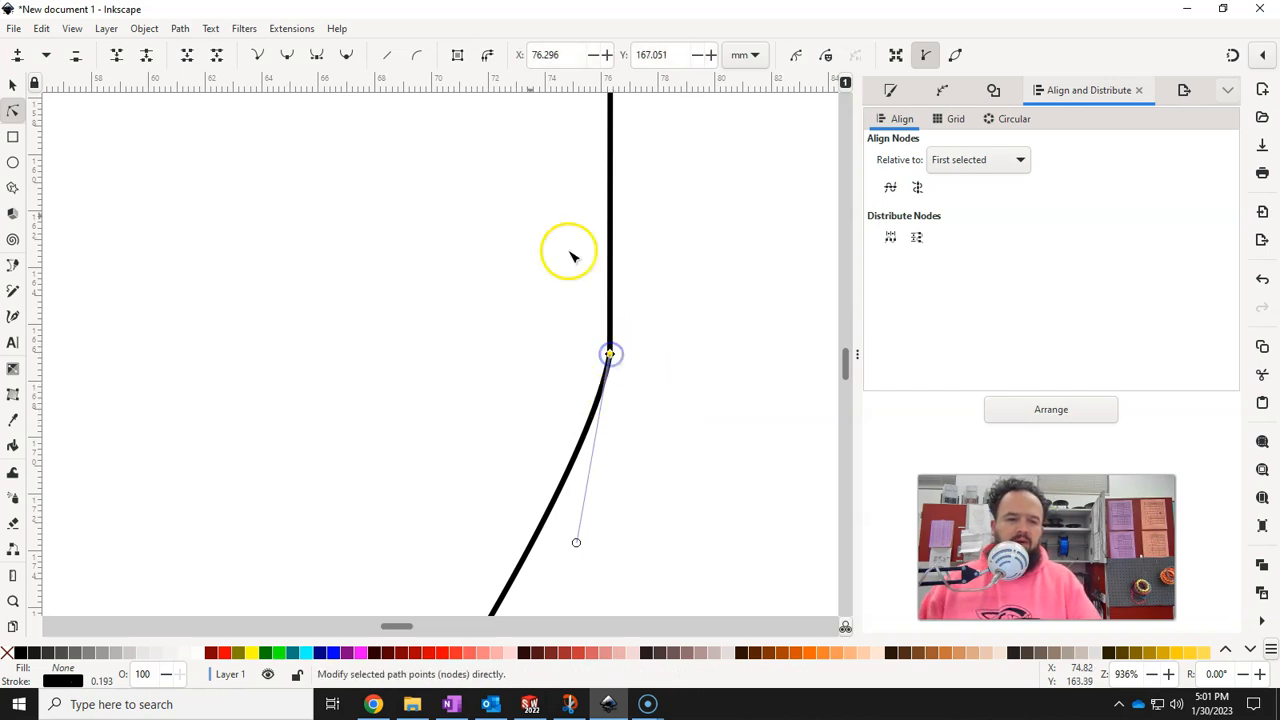
- Make the node at the upright's left foot junction smooth, with its lower handle pointing straight down in line with the side
left_click(290, 58)
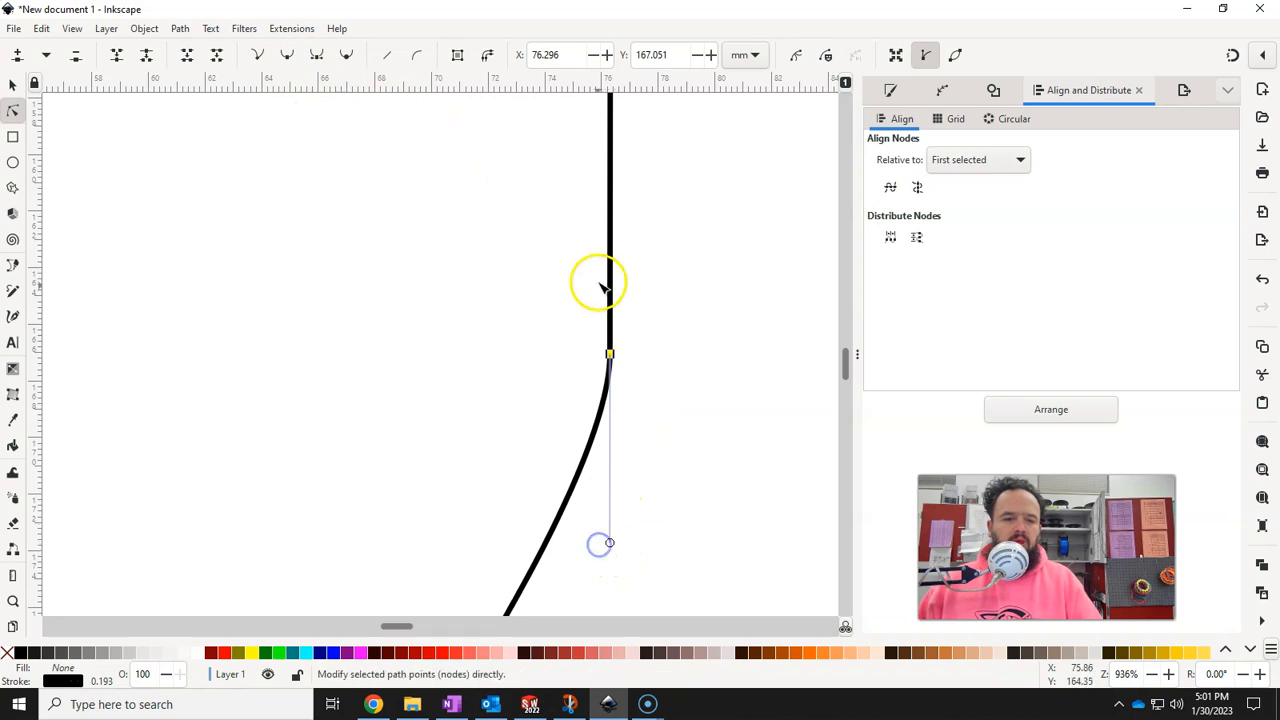
scroll(682, 431, "up", 3)
scroll(684, 437, "down", 9)
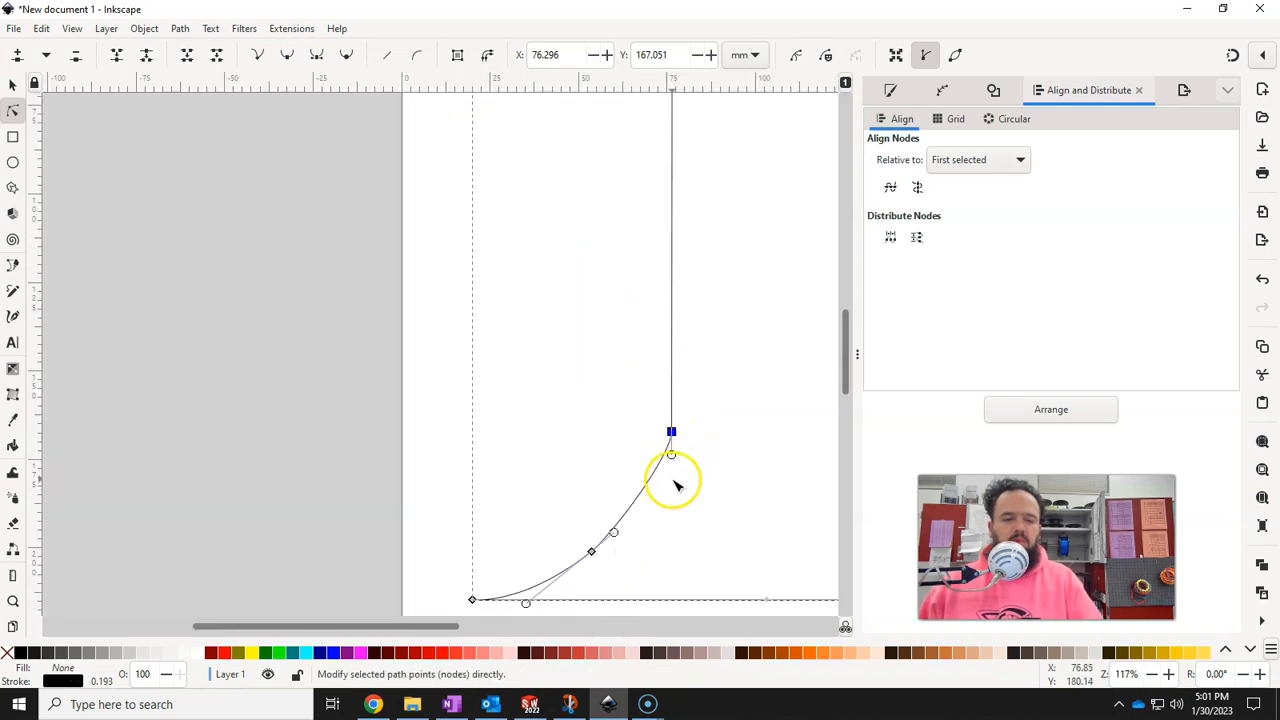
scroll(551, 591, "up", 3)
scroll(551, 591, "down", 5)
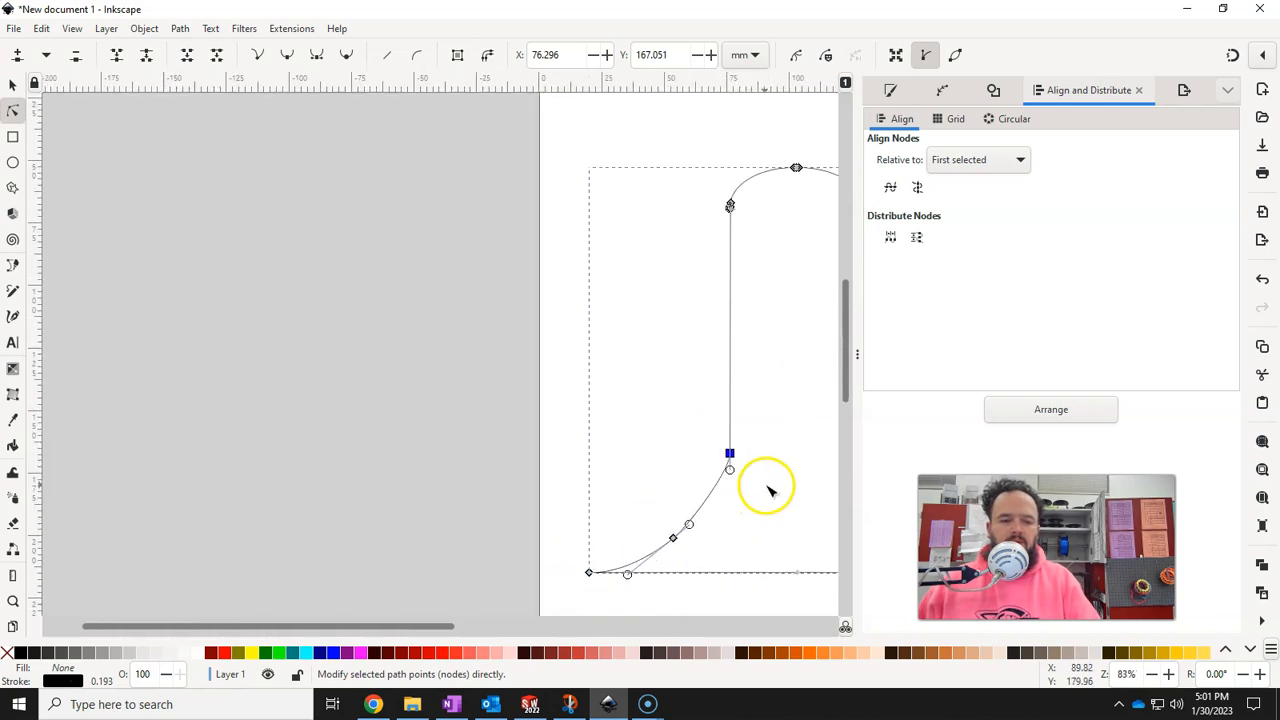
- Move the whole upright shape off the page to the empty area on its left
scroll(762, 490, "down", 2)
scroll(762, 490, "right", 5)
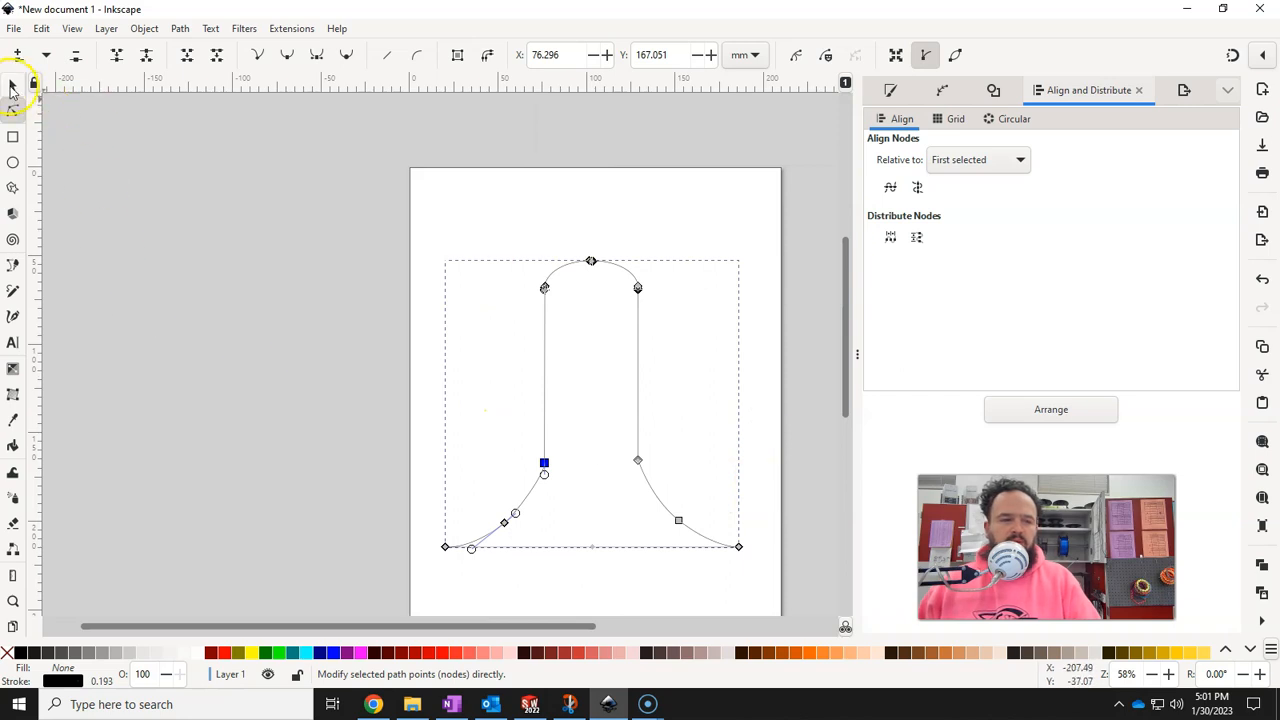
left_click(12, 86)
left_click_drag(541, 366, 138, 262)
- Draw a tall rectangle about 74 by 152 mm with fully rounded ends and a wide rounded one about 193 by 90 mm across its lower half
left_click(10, 138)
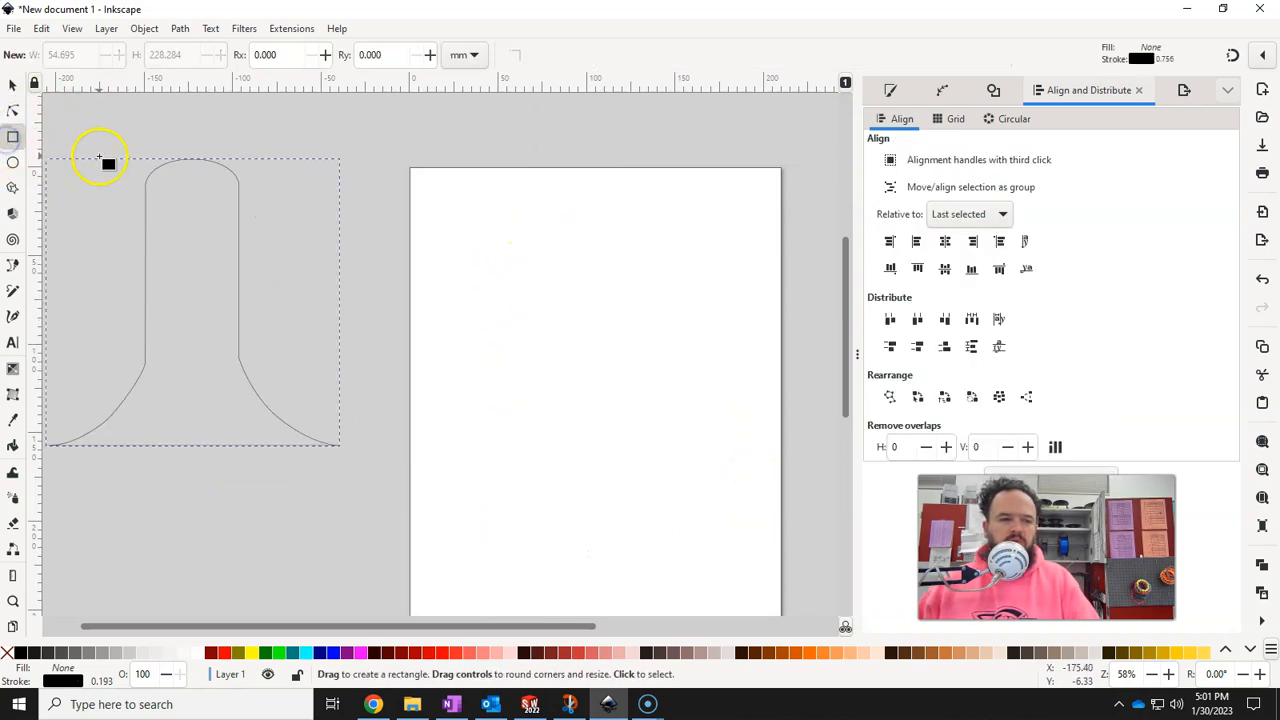
left_click_drag(533, 253, 664, 521)
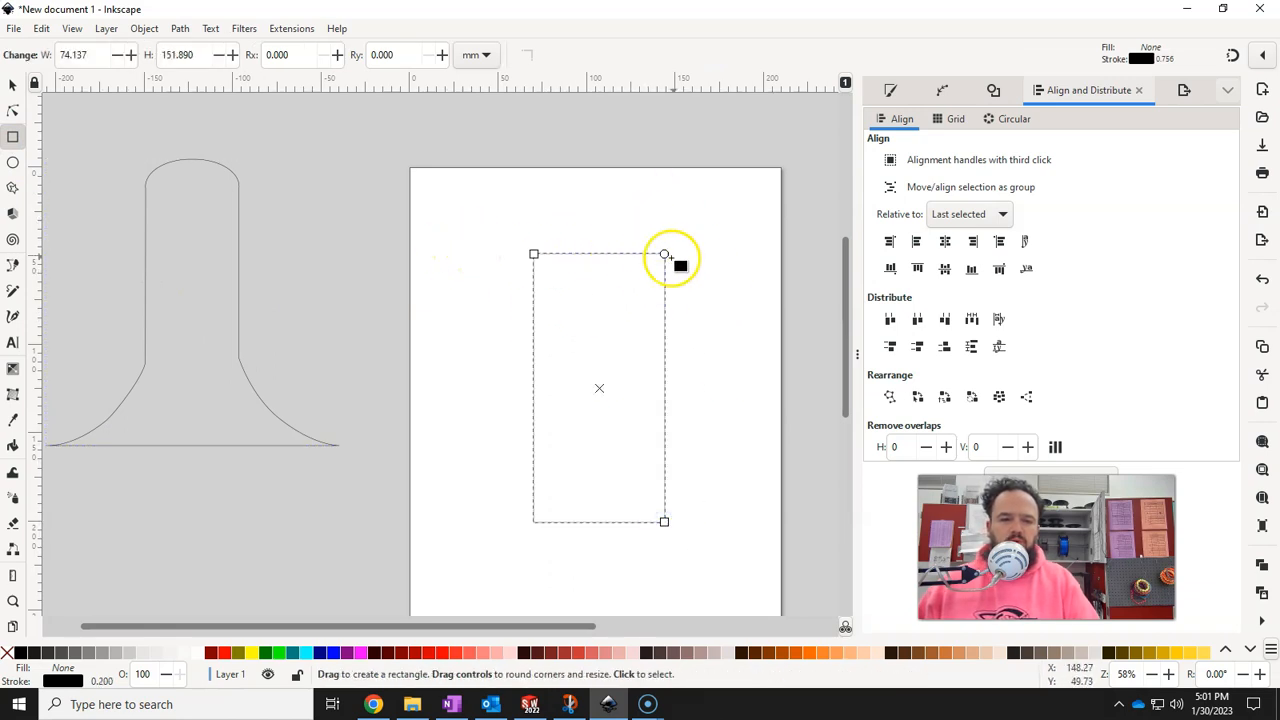
left_click_drag(664, 255, 662, 320)
left_click_drag(437, 384, 762, 545)
left_click_drag(779, 543, 777, 543)
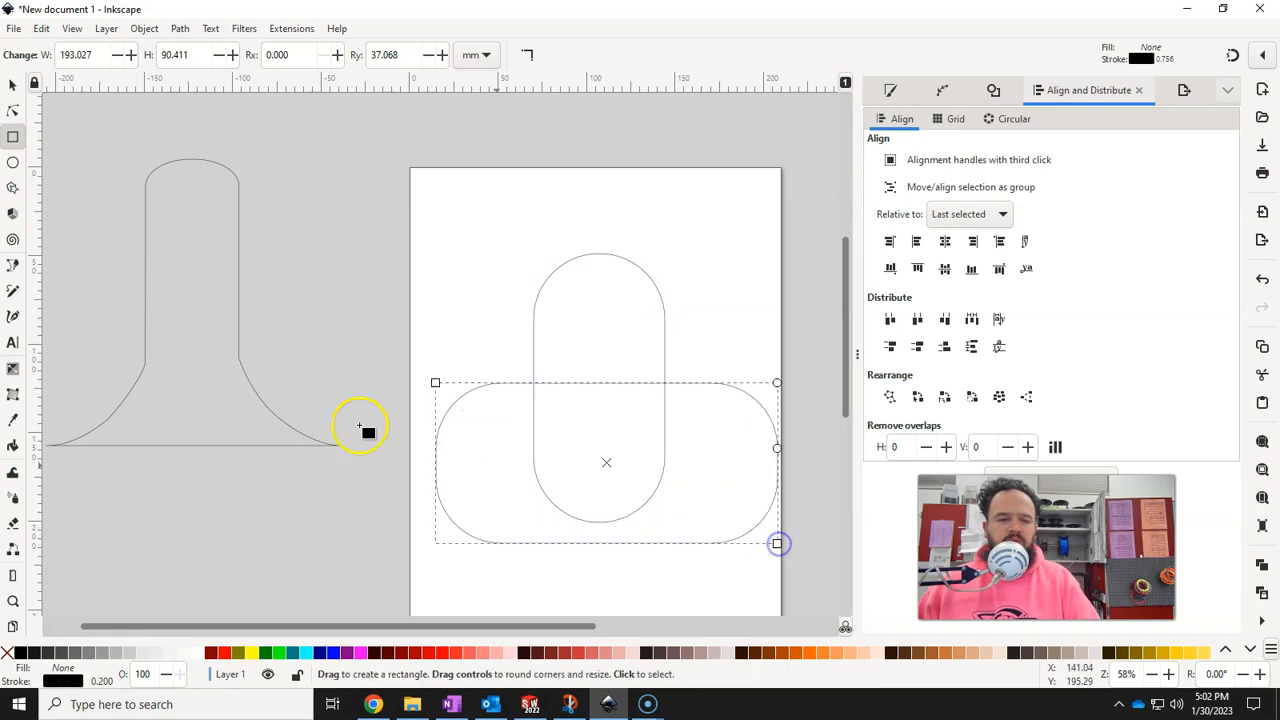
- Centre the wide rounded rectangle horizontally on the tall one and merge both shapes with Union
left_click(14, 85)
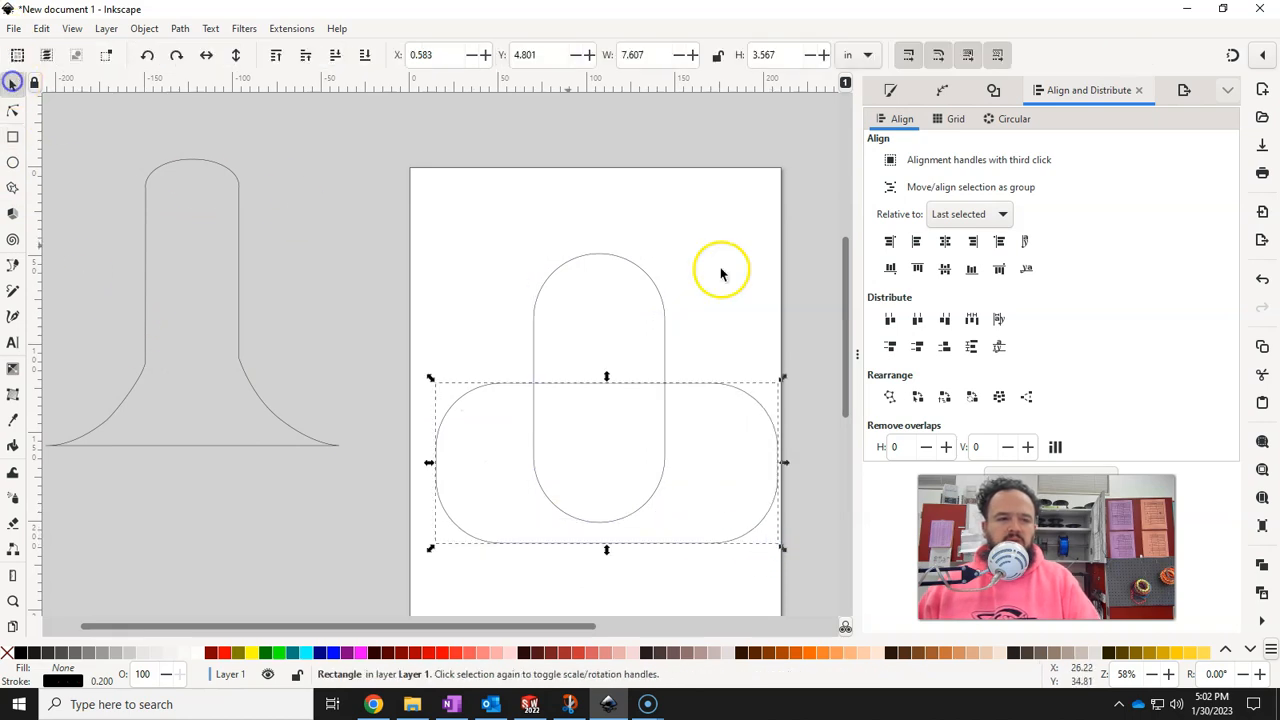
left_click(664, 344, "shift")
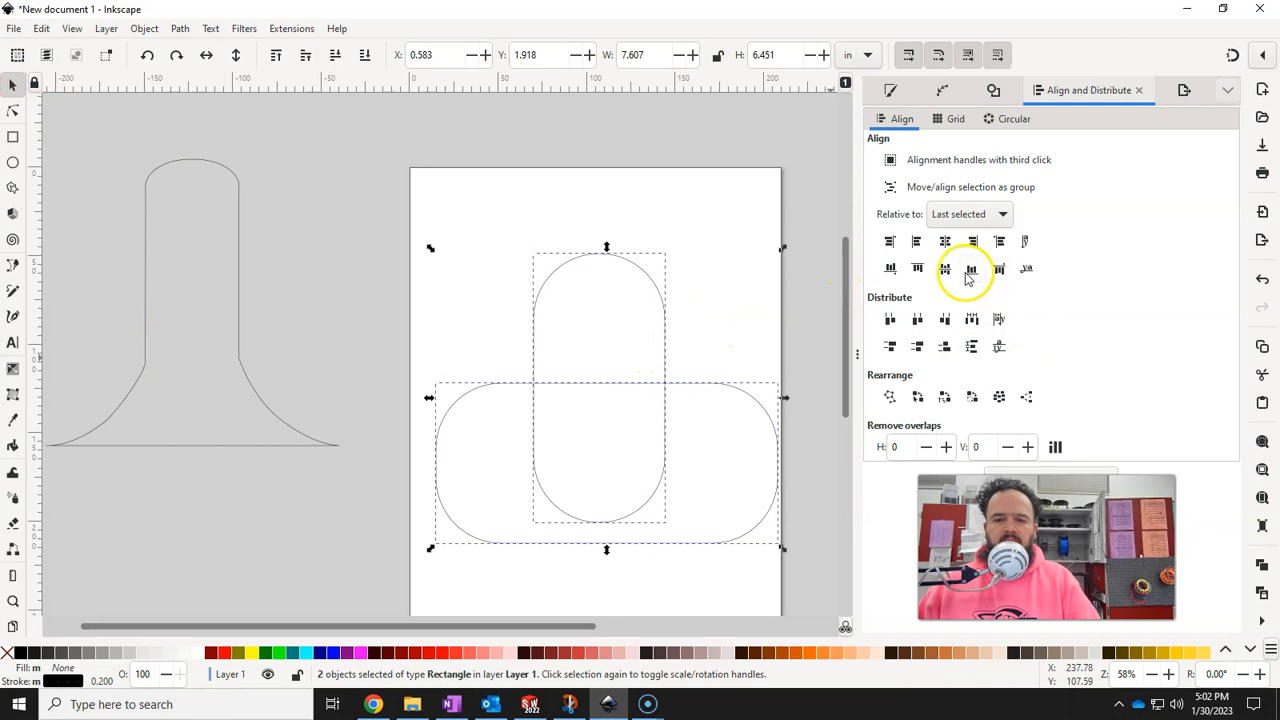
left_click(945, 242)
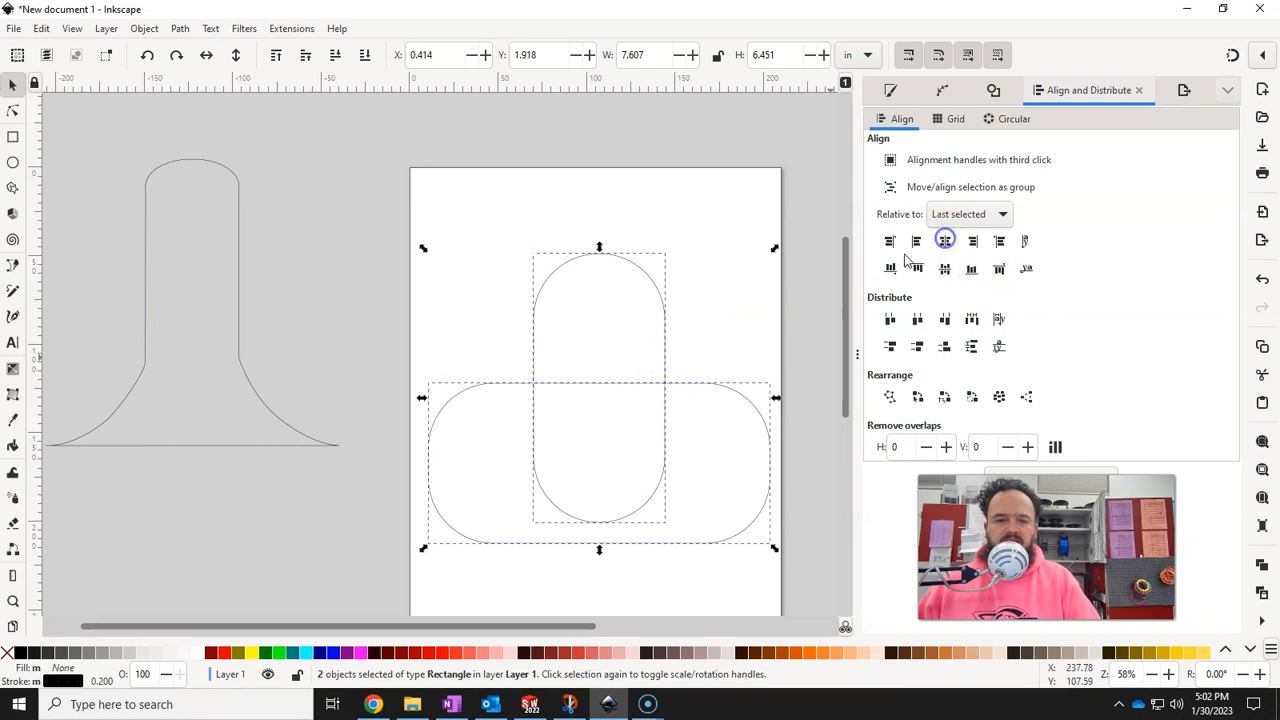
left_click(179, 28)
left_click(207, 116)
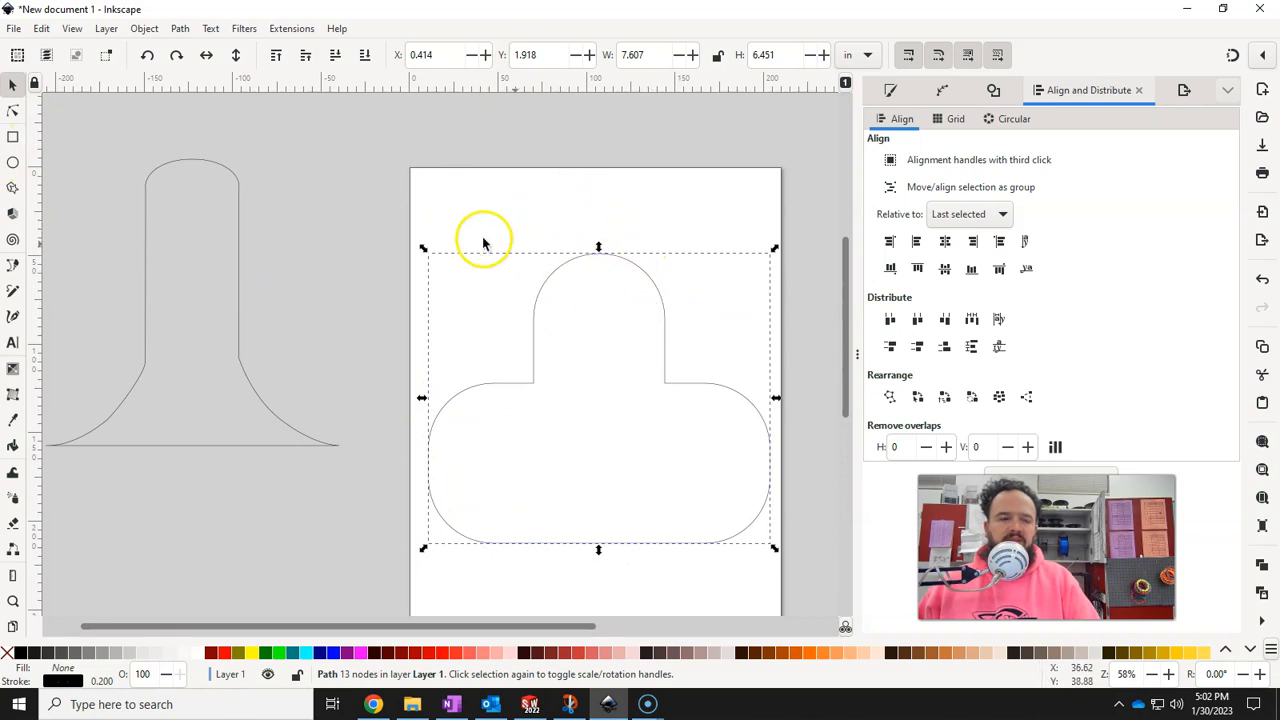
left_click(180, 28)
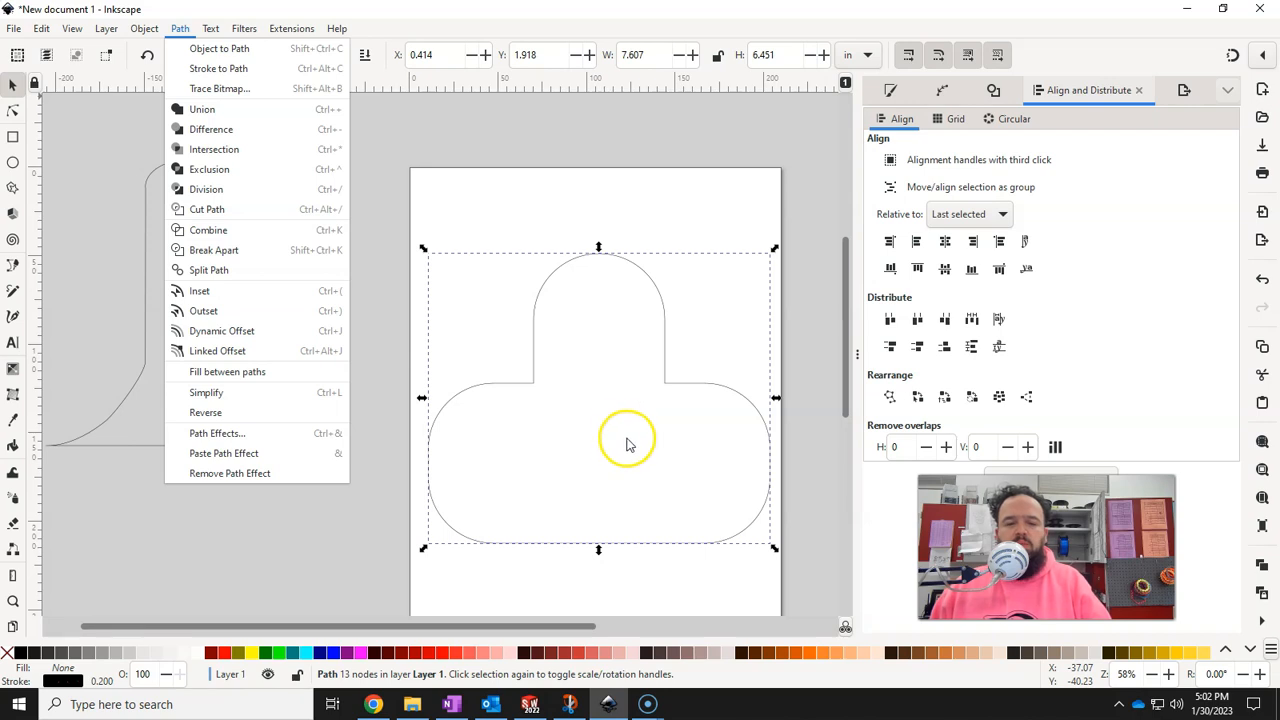
left_click(697, 222)
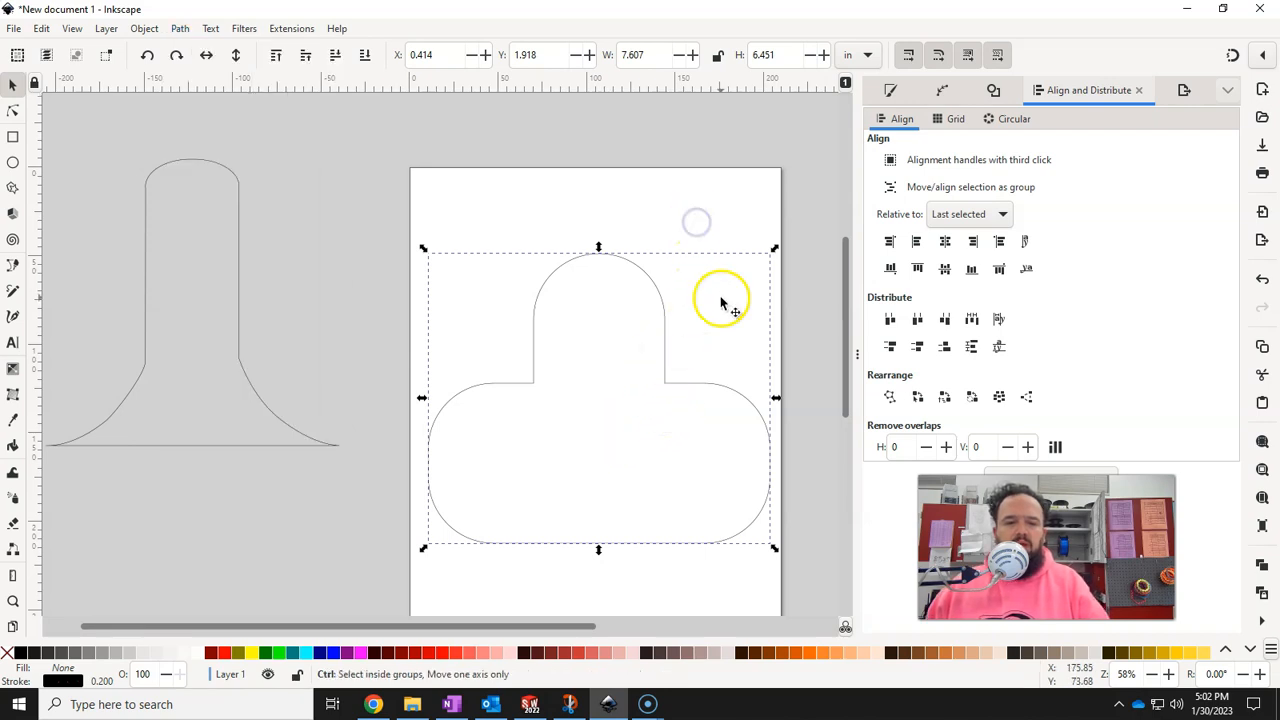
- Switch to Chrome to examine the reference photos on the Mystery Wheel assignment page
scroll(720, 303, "down", 3, "ctrl")
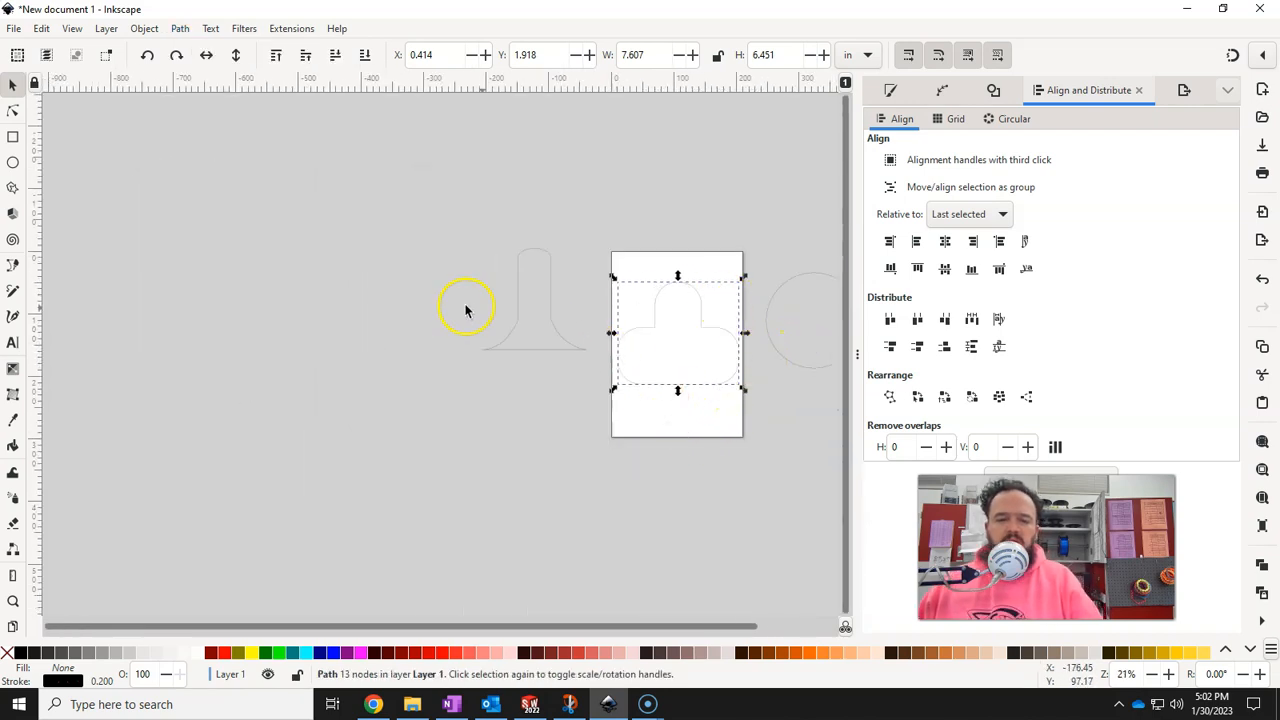
left_click(373, 704)
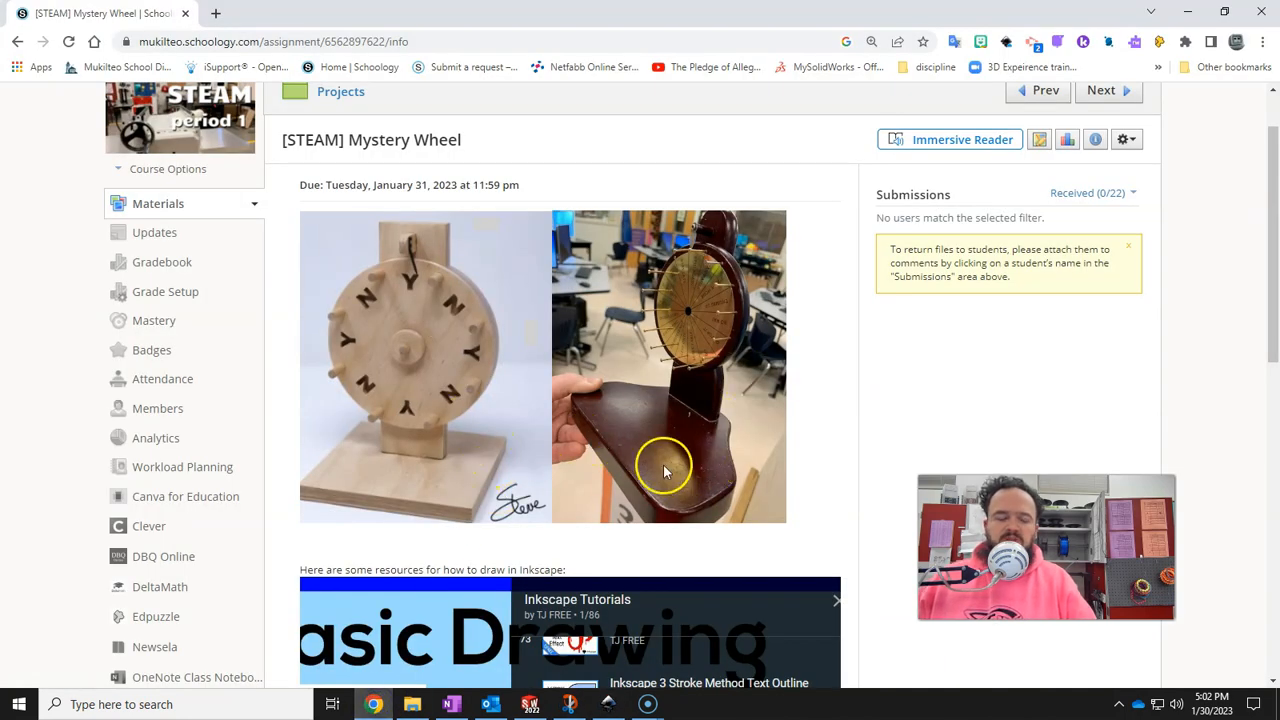